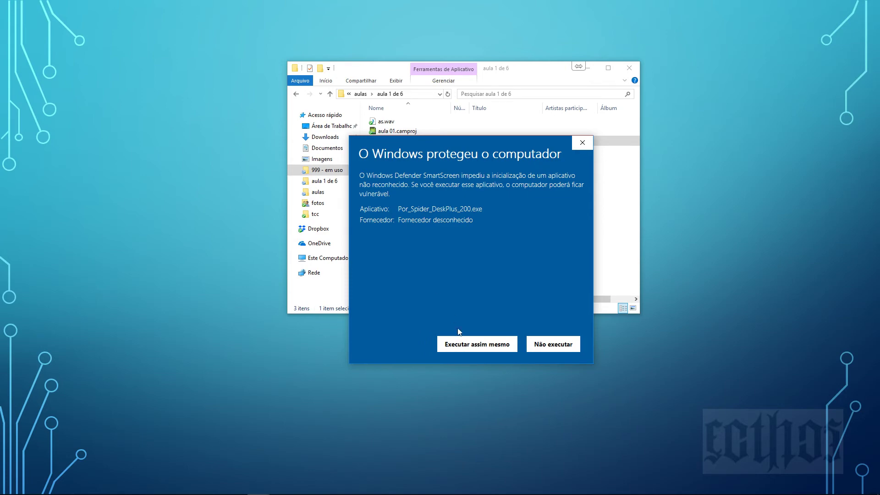
Allow Por_Spider_DeskPlus_200.exe to run, complete its setup wizard with the Modificar option, and minimize the file folder window
{"action": "left_click", "coordinate": [458, 347]}
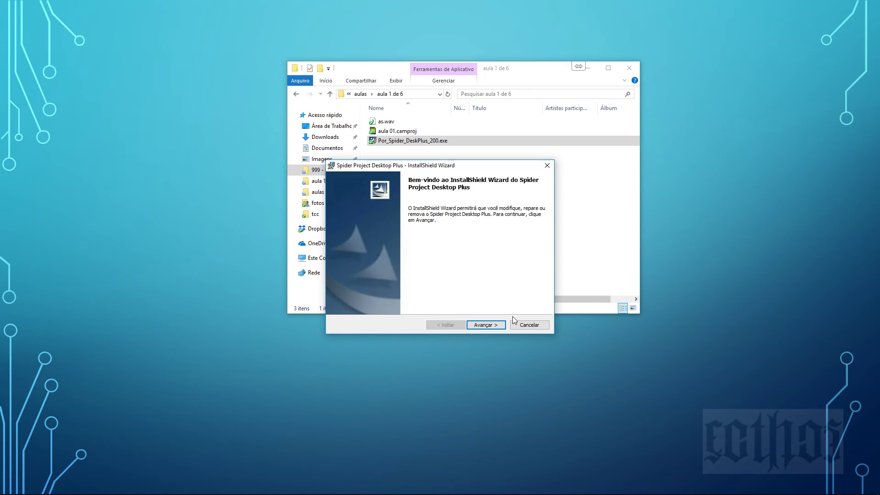
{"action": "left_click", "coordinate": [487, 325]}
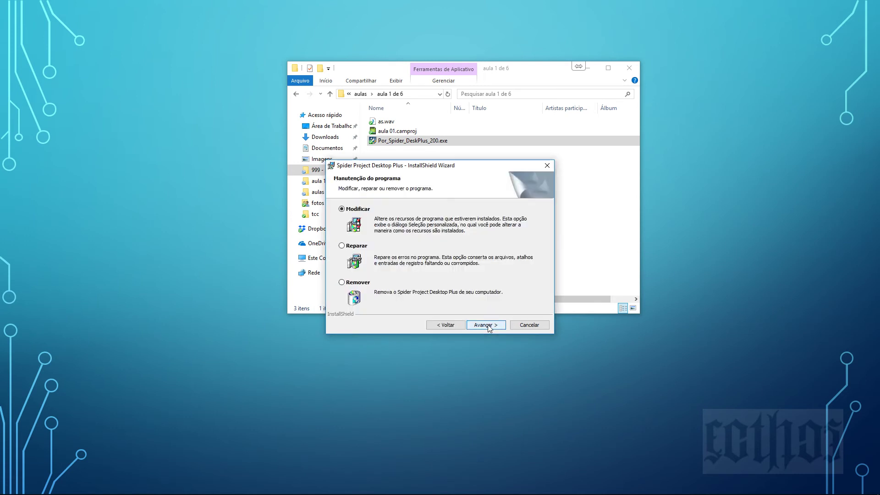
{"action": "left_click", "coordinate": [488, 325]}
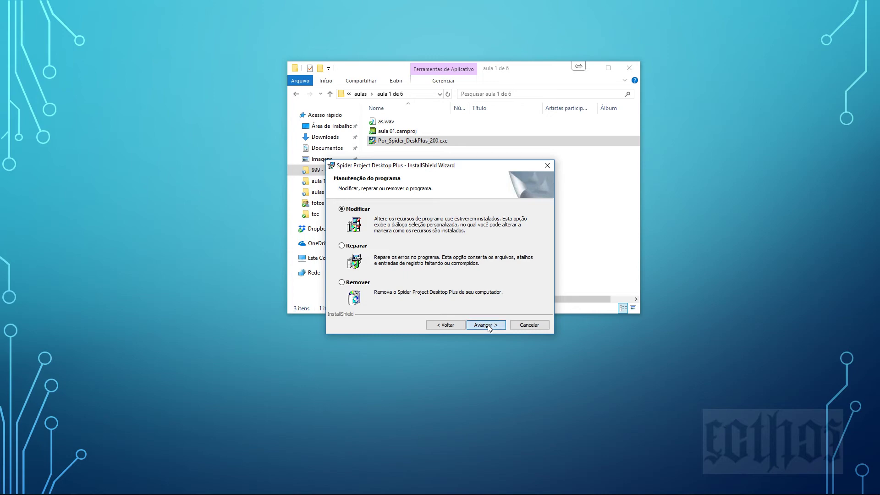
{"action": "left_click", "coordinate": [487, 325]}
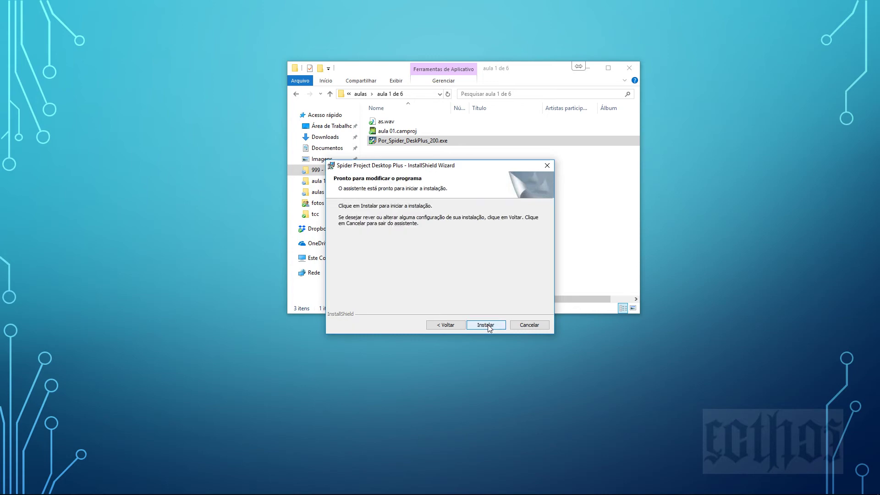
{"action": "left_click", "coordinate": [487, 326]}
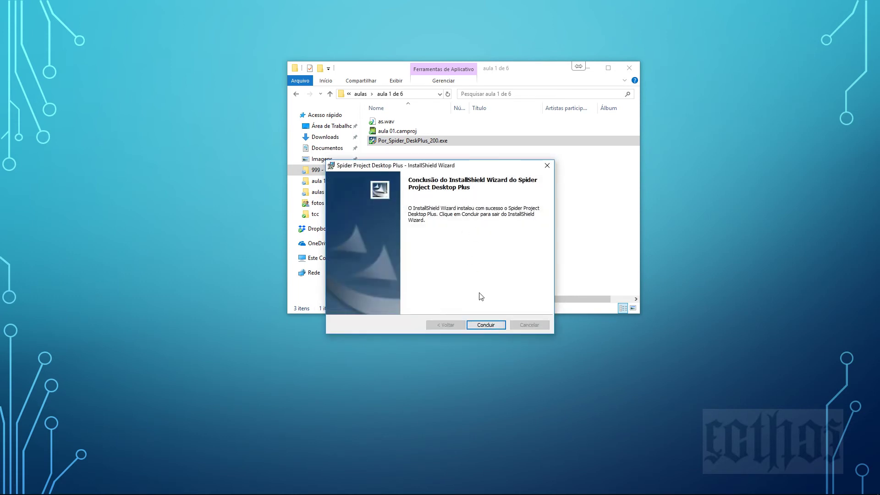
{"action": "left_click", "coordinate": [486, 324]}
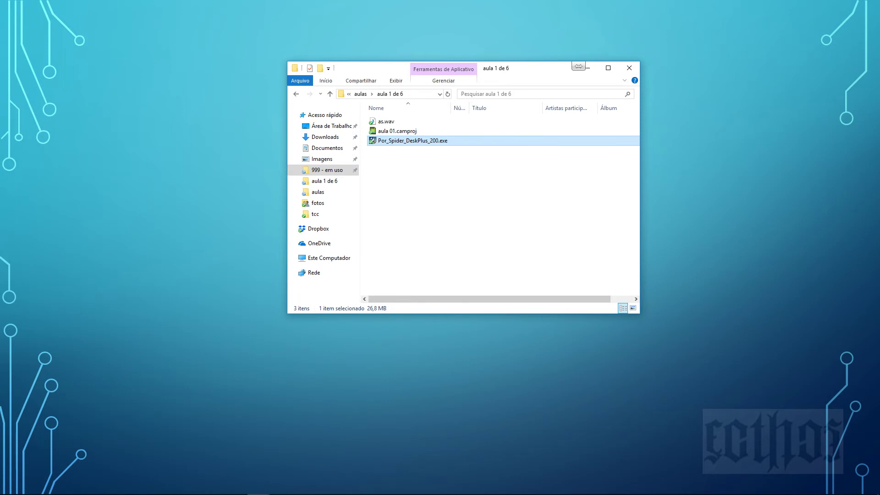
{"action": "left_click", "coordinate": [618, 300]}
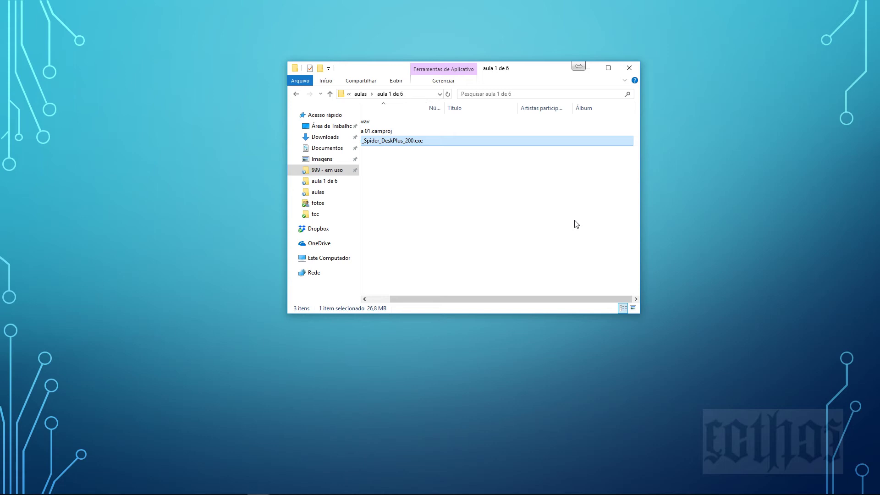
{"action": "left_click", "coordinate": [587, 68]}
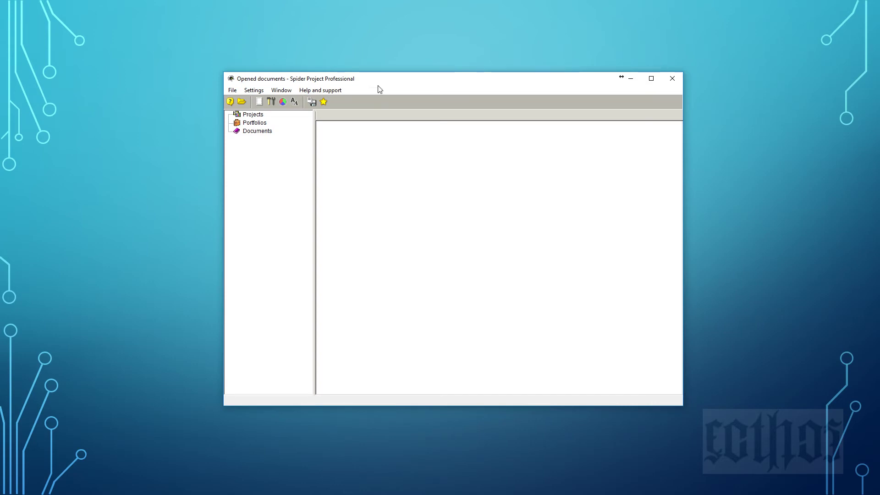
{"action": "left_click_drag", "start_coordinate": [380, 79], "coordinate": [331, 55]}
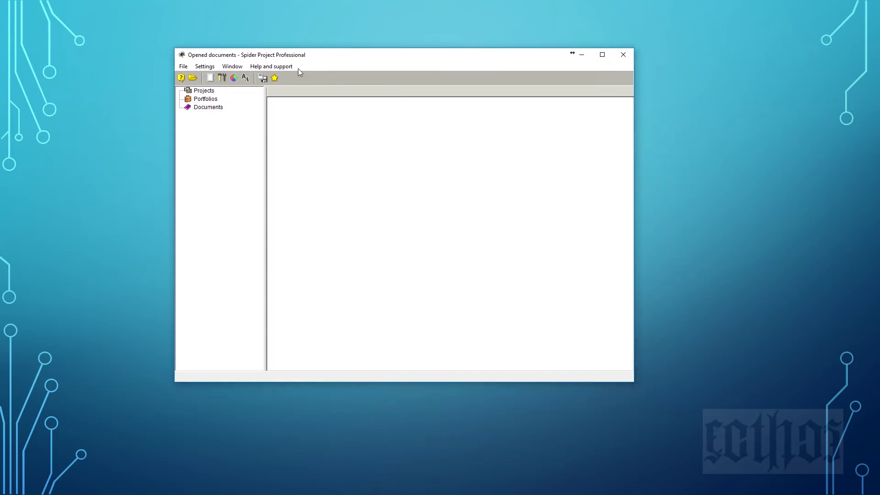
{"action": "left_click", "coordinate": [184, 66]}
{"action": "mouse_move", "coordinate": [190, 81]}
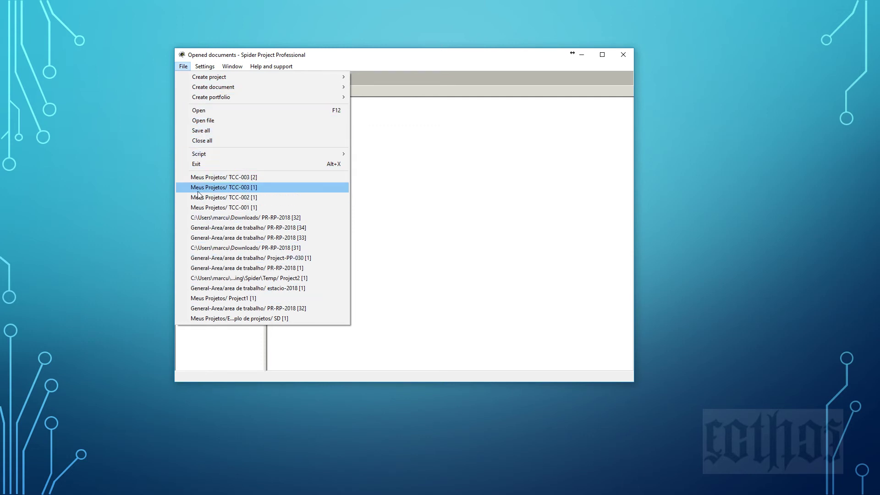
{"action": "left_click", "coordinate": [414, 223]}
{"action": "left_click", "coordinate": [207, 68]}
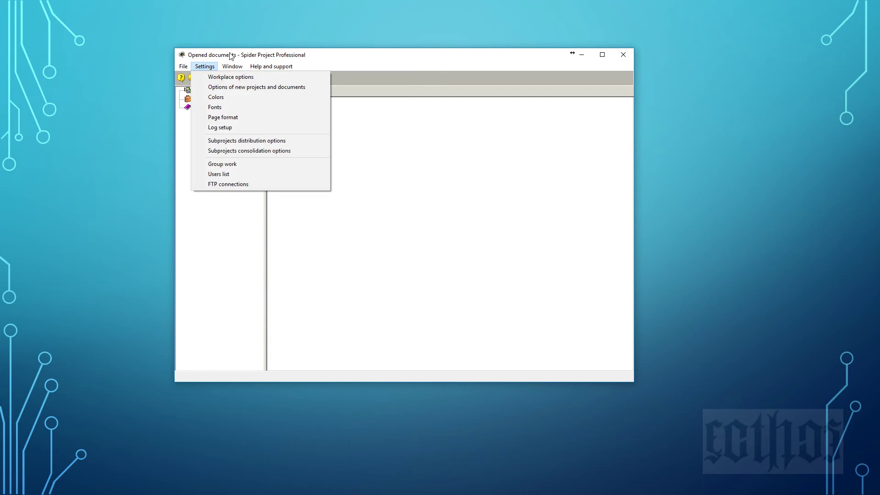
{"action": "left_click_drag", "start_coordinate": [233, 56], "coordinate": [390, 42]}
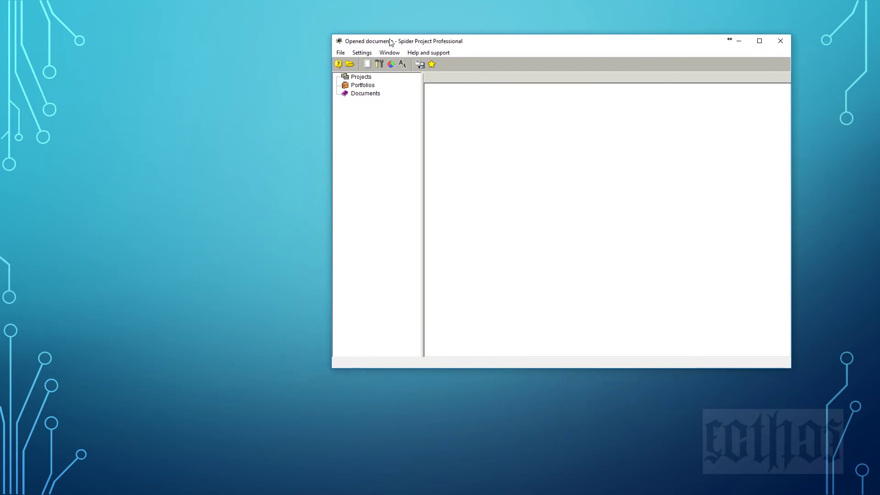
Start a new blank project and place its properties dialog beside the main window
{"action": "left_click", "coordinate": [340, 52]}
{"action": "mouse_move", "coordinate": [351, 68]}
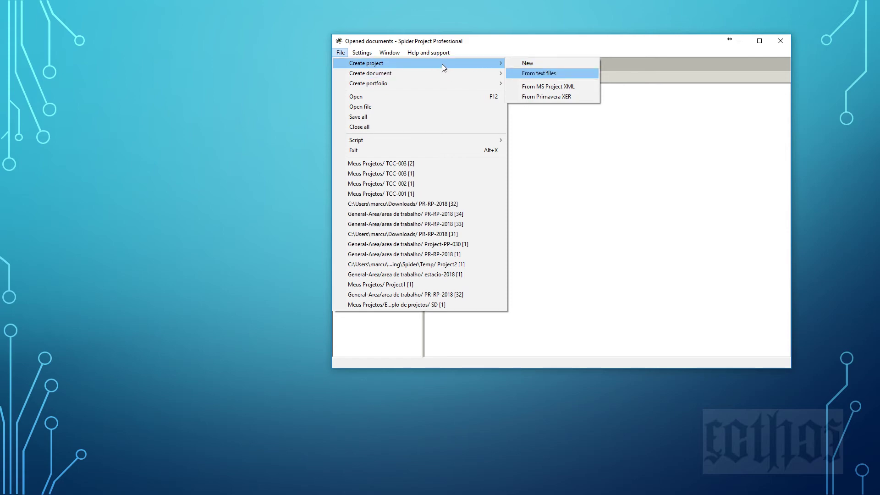
{"action": "left_click", "coordinate": [525, 64]}
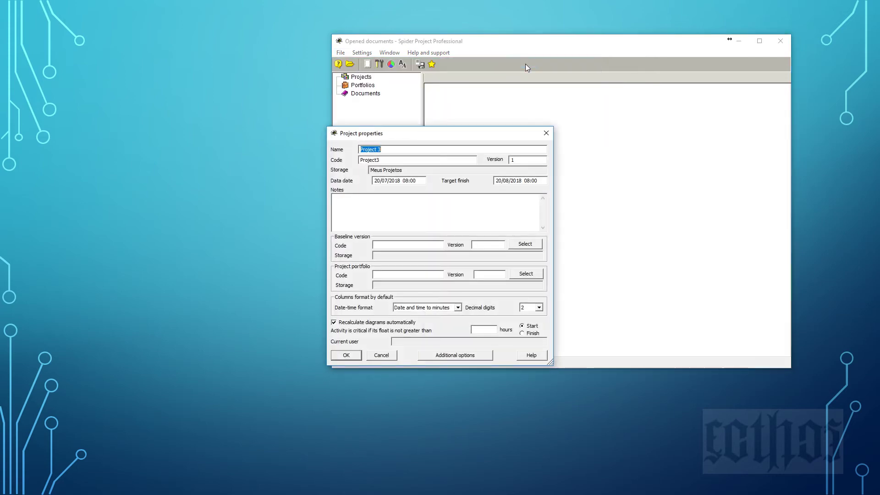
{"action": "left_click_drag", "start_coordinate": [299, 82], "coordinate": [229, 75]}
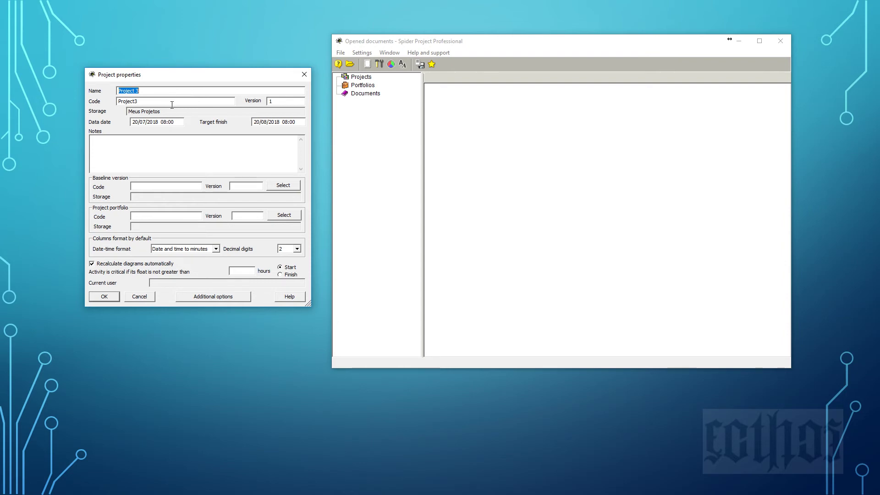
Replace the default project name with "Projeto Casa Feliz" and set the project code to cod1010
{"action": "left_click", "coordinate": [163, 148]}
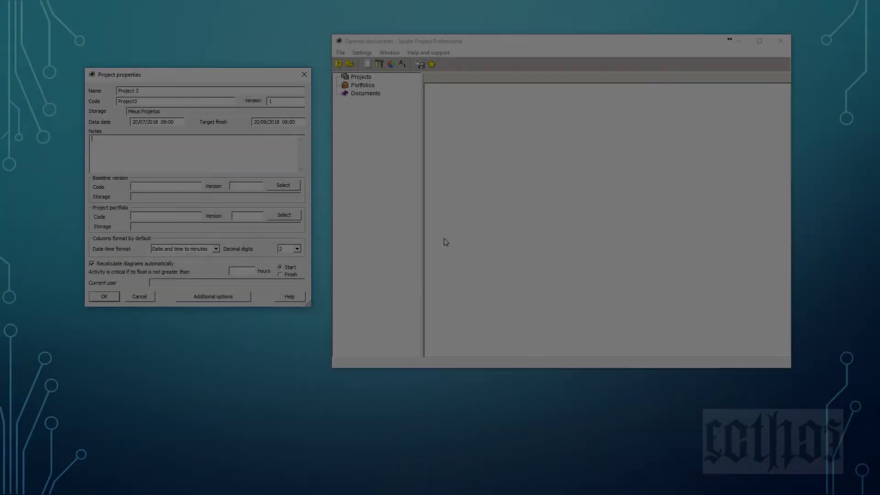
{"action": "key", "text": "BackSpace"}
{"action": "key", "text": "BackSpace"}
{"action": "key", "text": "BackSpace"}
{"action": "key", "text": "BackSpace"}
{"action": "key", "text": "BackSpace"}
{"action": "key", "text": "BackSpace"}
{"action": "key", "text": "BackSpace"}
{"action": "key", "text": "BackSpace"}
{"action": "key", "text": "BackSpace"}
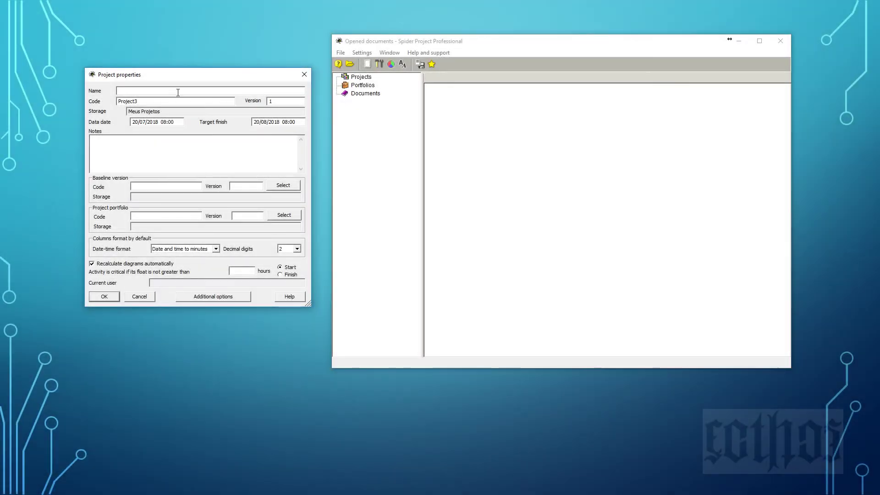
{"action": "type", "text": "Projeto Casa Feliz"}
{"action": "key", "text": "Tab"}
{"action": "type", "text": "cod1010"}
Enter the project note "colocar o tremo de abertura todo aqui" and set the data date to 01/08/2018
{"action": "left_click", "coordinate": [213, 151]}
{"action": "type", "text": "colocar o tremo de abertura todo aqui"}
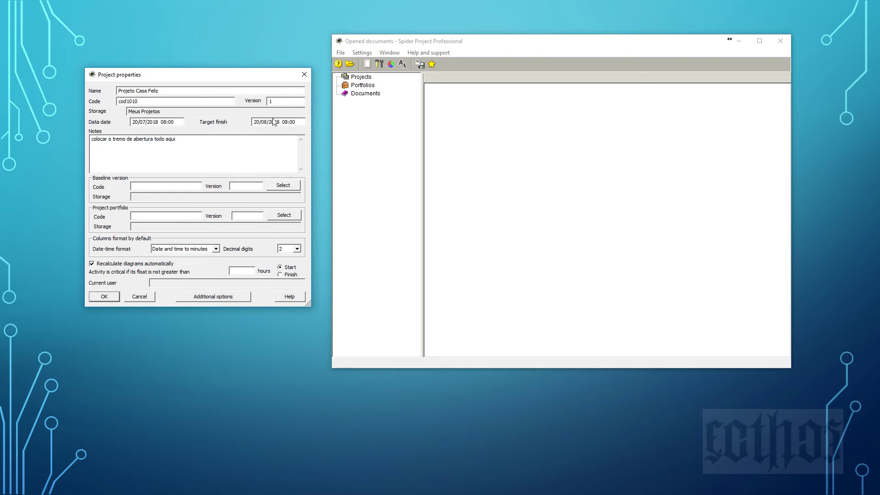
{"action": "left_click", "coordinate": [165, 122]}
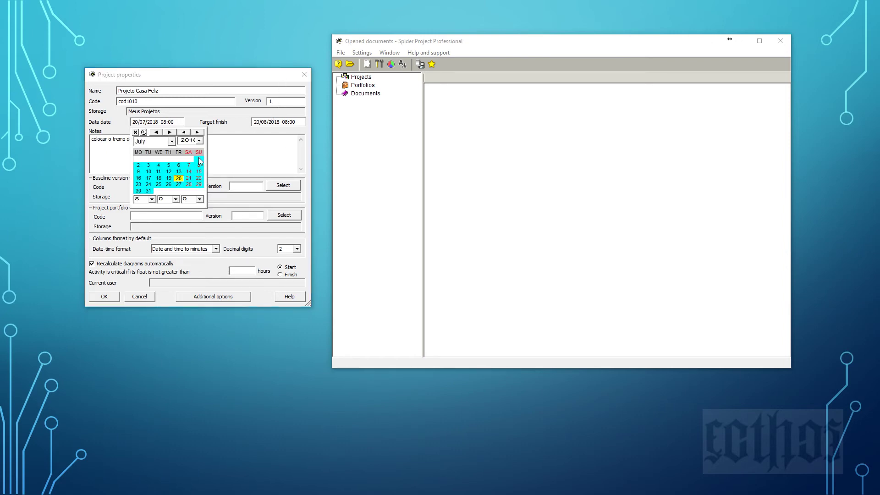
{"action": "left_click", "coordinate": [170, 133]}
{"action": "left_click", "coordinate": [159, 159]}
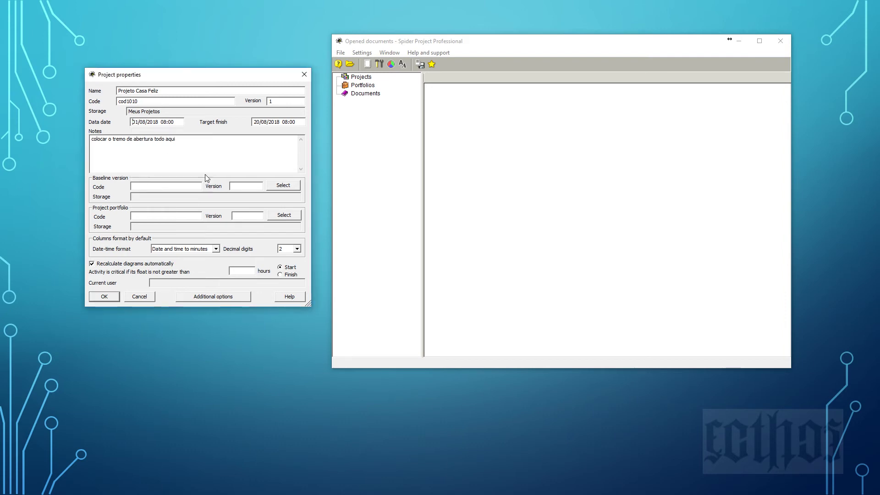
{"action": "left_click_drag", "start_coordinate": [173, 122], "coordinate": [112, 124]}
Review the additional project properties and accept them as they are
{"action": "left_click", "coordinate": [201, 297]}
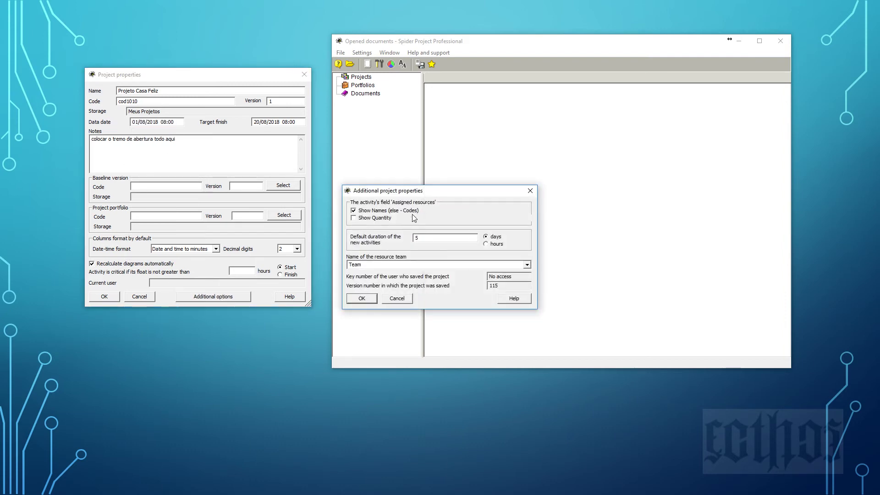
{"action": "left_click_drag", "start_coordinate": [413, 189], "coordinate": [387, 77]}
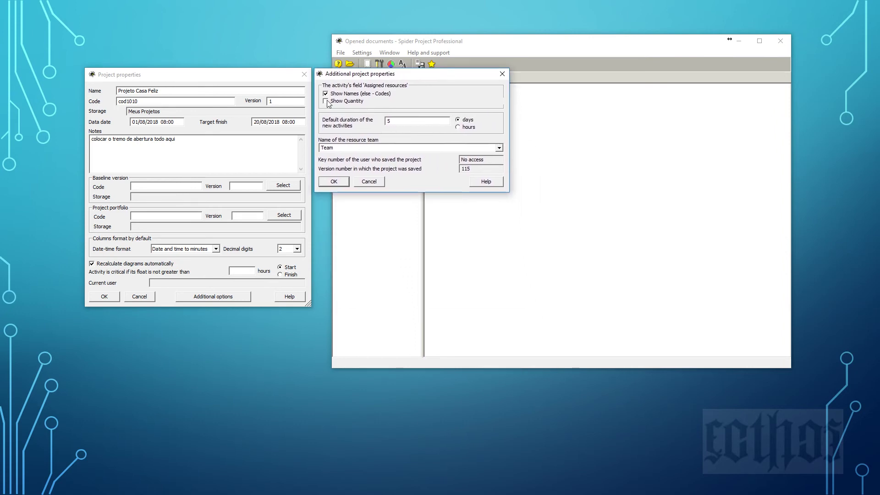
{"action": "left_click", "coordinate": [330, 182]}
Add a second note line "data de inicio dia 1 de agosto de 2018" and create the project
{"action": "left_click", "coordinate": [178, 100]}
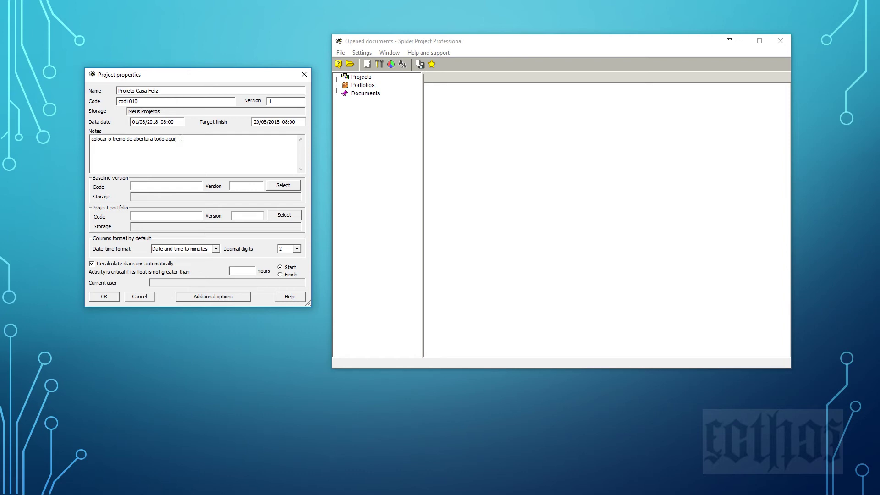
{"action": "key", "text": "Return"}
{"action": "type", "text": "data de inicio dia 1 de agosto de 2018"}
{"action": "left_click", "coordinate": [105, 296]}
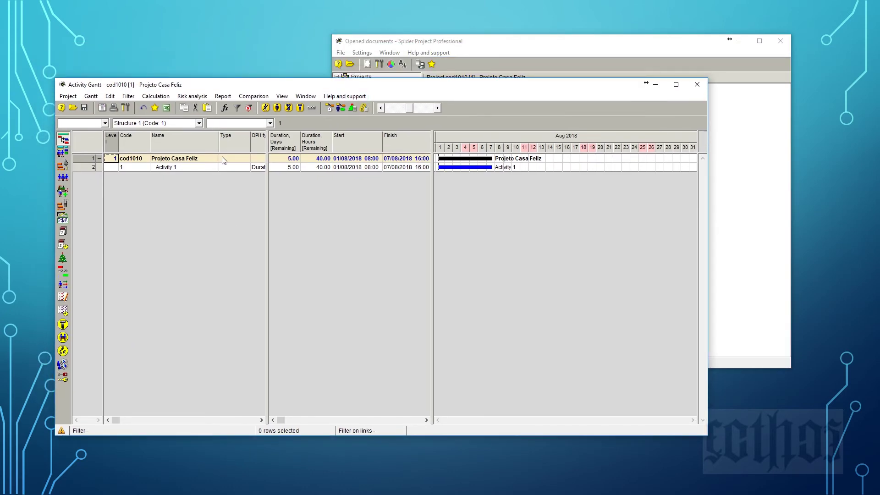
Widen the Gantt chart area over the duration and date columns, up to the activity name table
{"action": "left_click", "coordinate": [88, 168]}
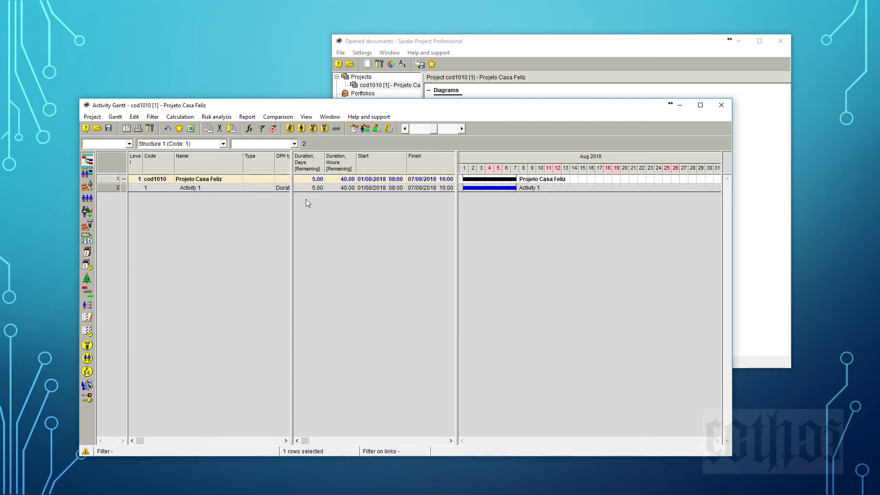
{"action": "left_click", "coordinate": [151, 180]}
{"action": "left_click", "coordinate": [196, 180]}
{"action": "left_click", "coordinate": [271, 179]}
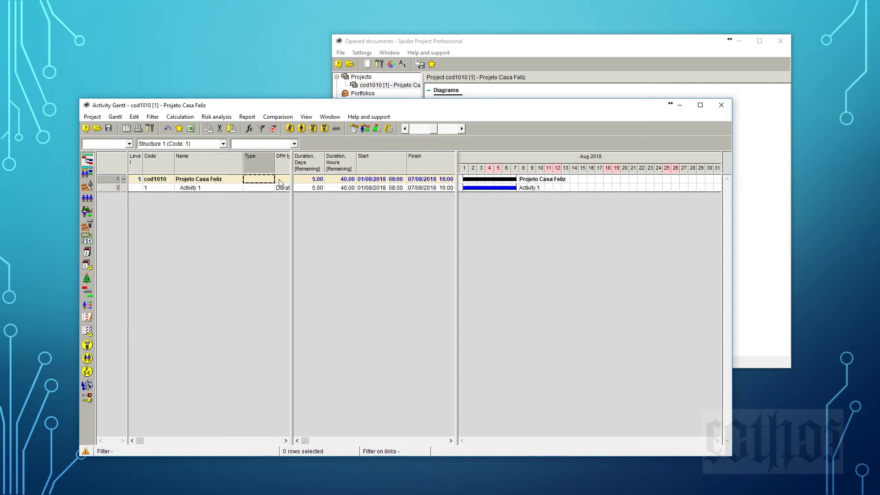
{"action": "left_click", "coordinate": [217, 182]}
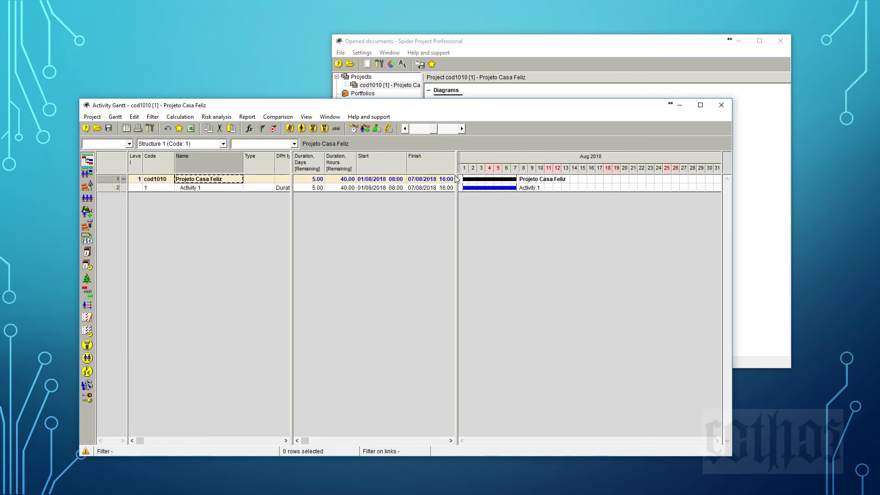
{"action": "left_click_drag", "start_coordinate": [456, 179], "coordinate": [289, 214]}
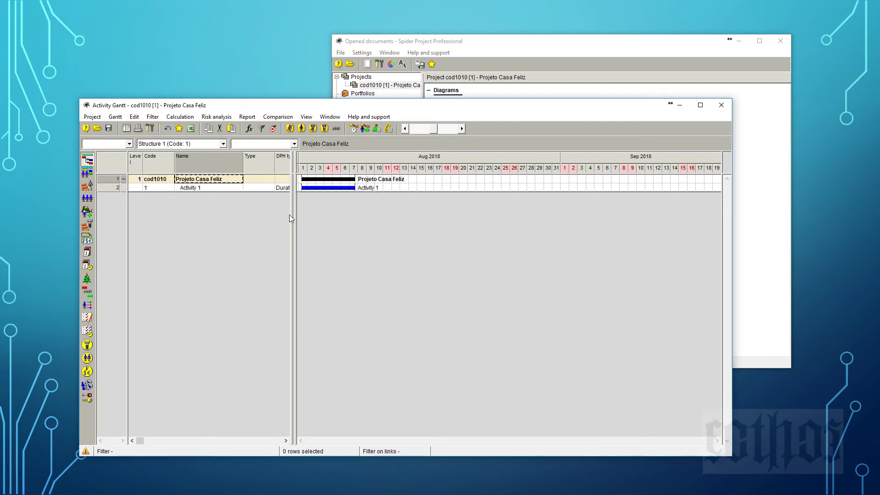
Delete Activity 1 from Projeto Casa Feliz and confirm the deletion
{"action": "left_click", "coordinate": [118, 188]}
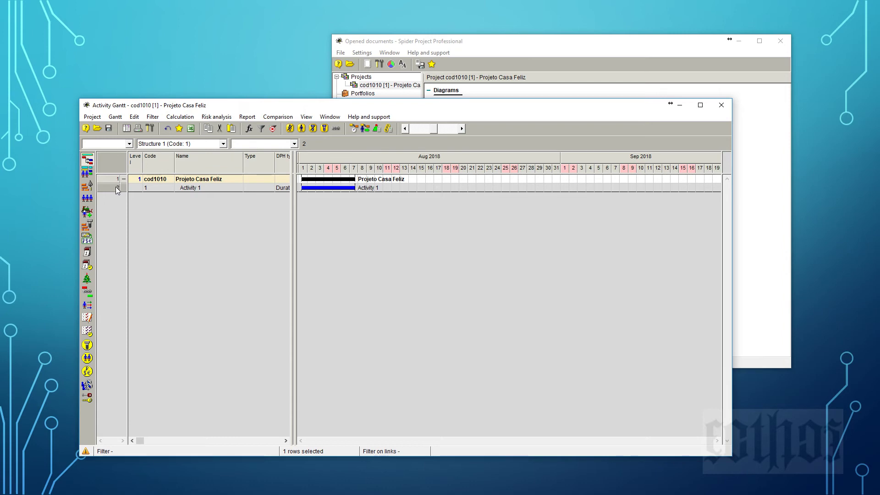
{"action": "right_click", "coordinate": [115, 186]}
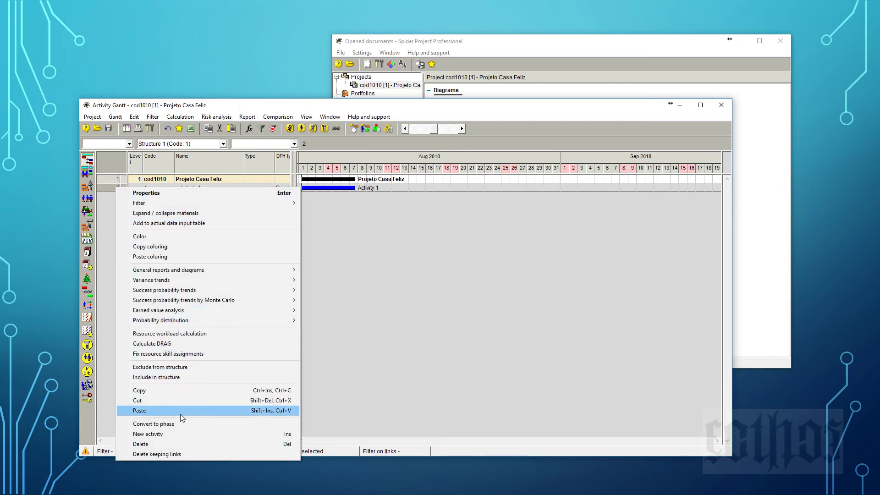
{"action": "left_click", "coordinate": [181, 443]}
{"action": "left_click", "coordinate": [440, 283]}
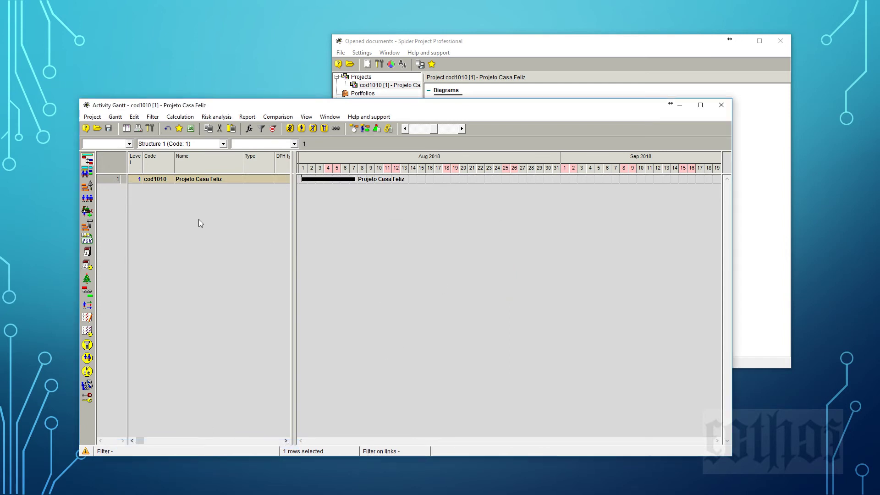
Add three new phases to Projeto Casa Feliz through its phase properties
{"action": "right_click", "coordinate": [117, 180]}
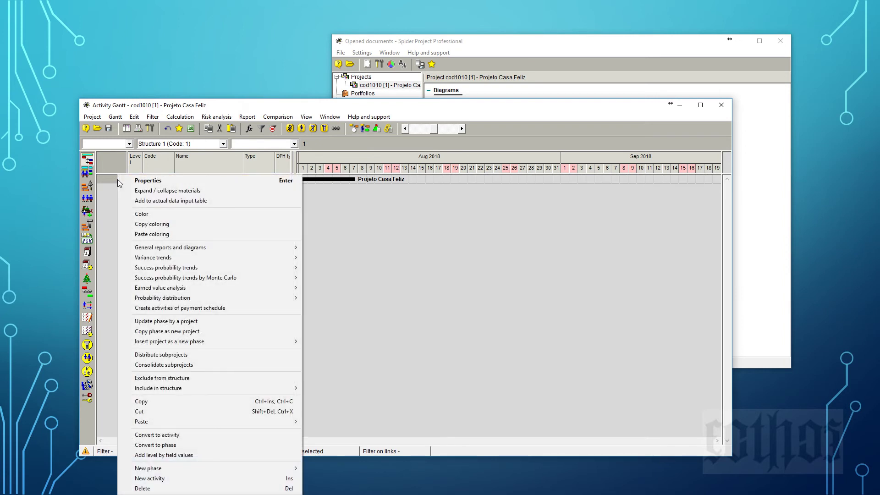
{"action": "left_click", "coordinate": [417, 224]}
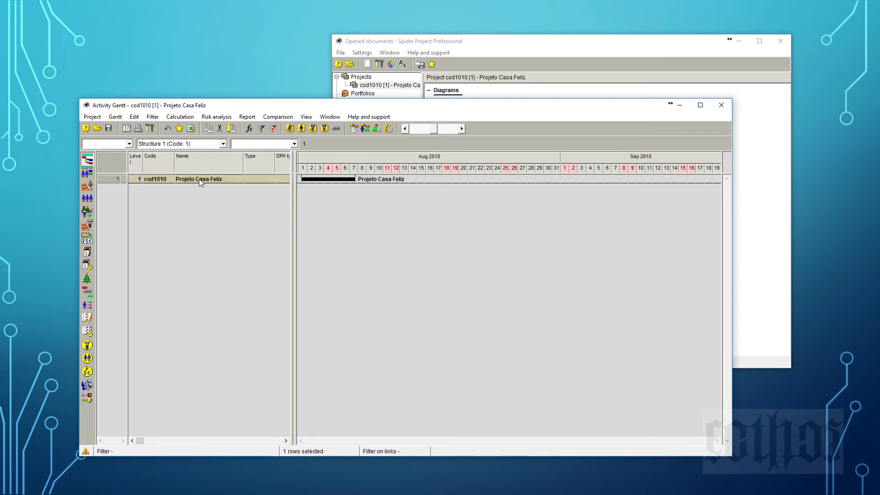
{"action": "right_click", "coordinate": [110, 180]}
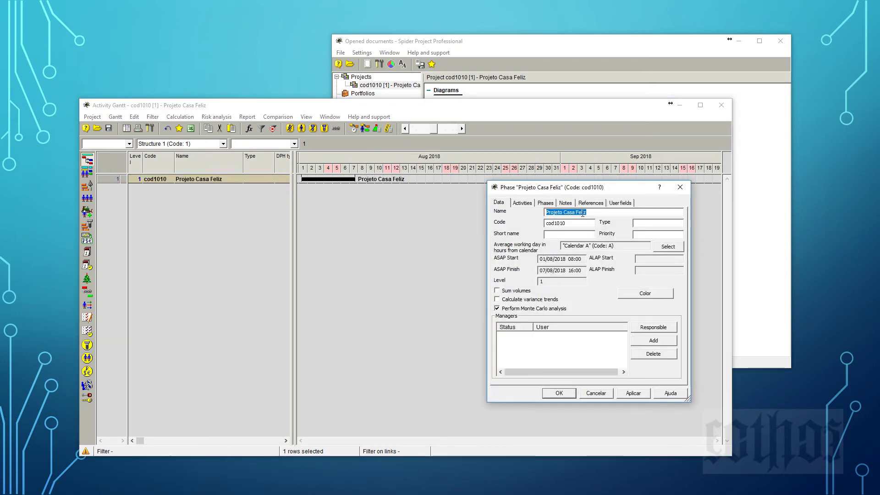
{"action": "left_click_drag", "start_coordinate": [526, 188], "coordinate": [482, 214]}
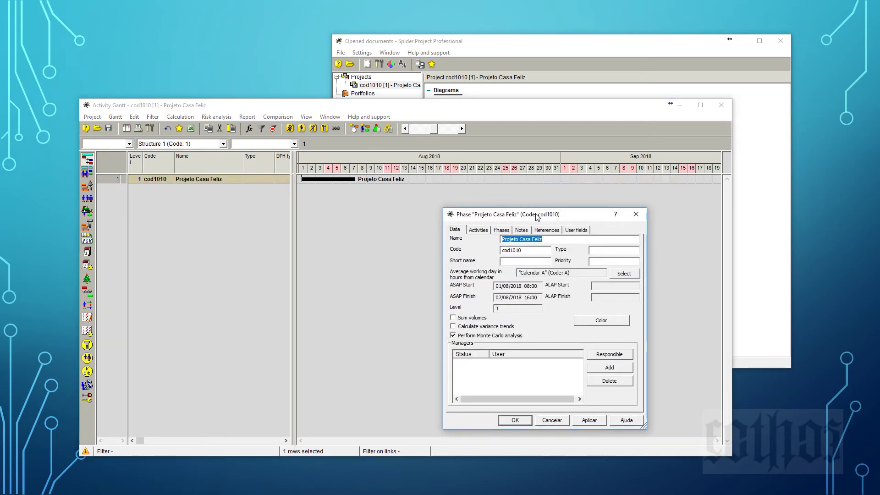
{"action": "left_click", "coordinate": [541, 240]}
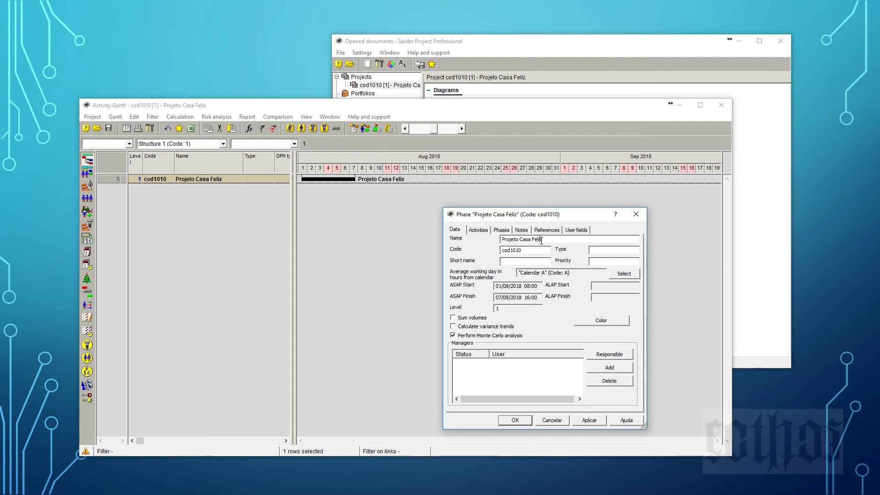
{"action": "left_click", "coordinate": [479, 230]}
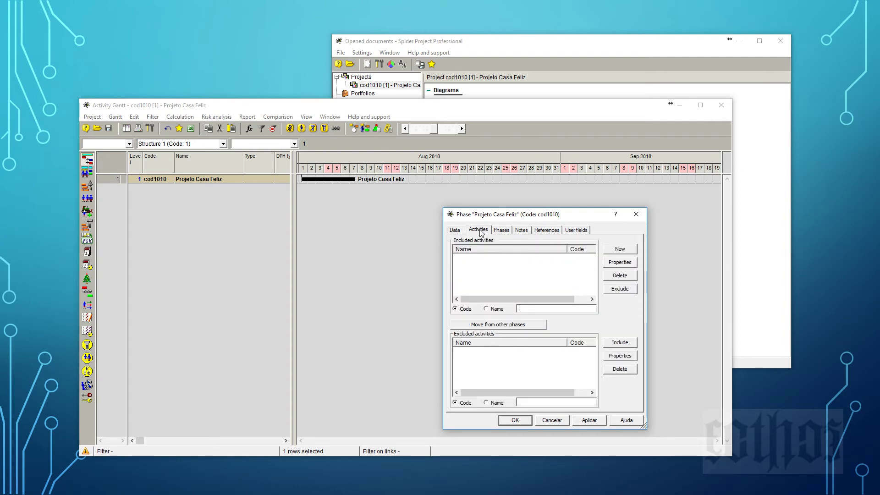
{"action": "left_click", "coordinate": [502, 231]}
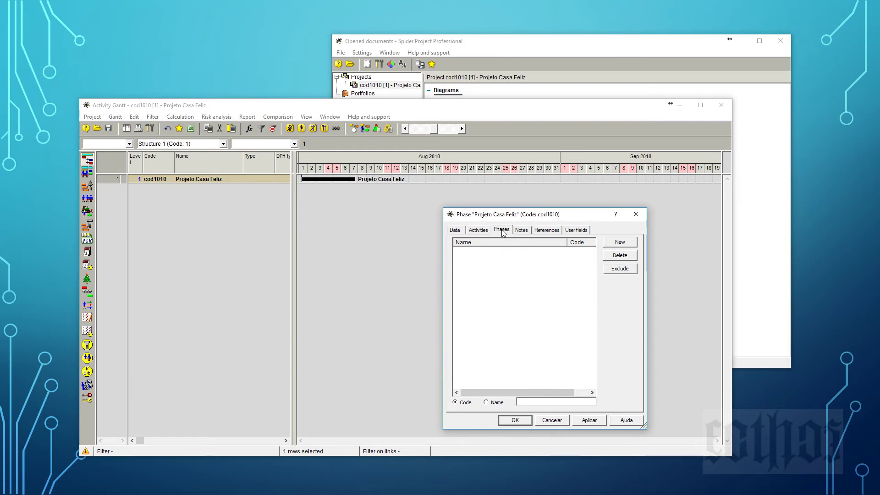
{"action": "left_click", "coordinate": [636, 246]}
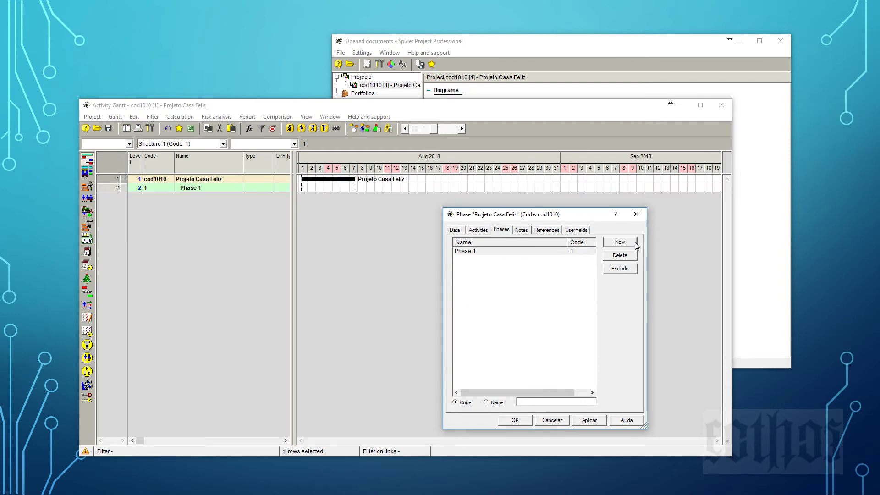
{"action": "left_click", "coordinate": [635, 246]}
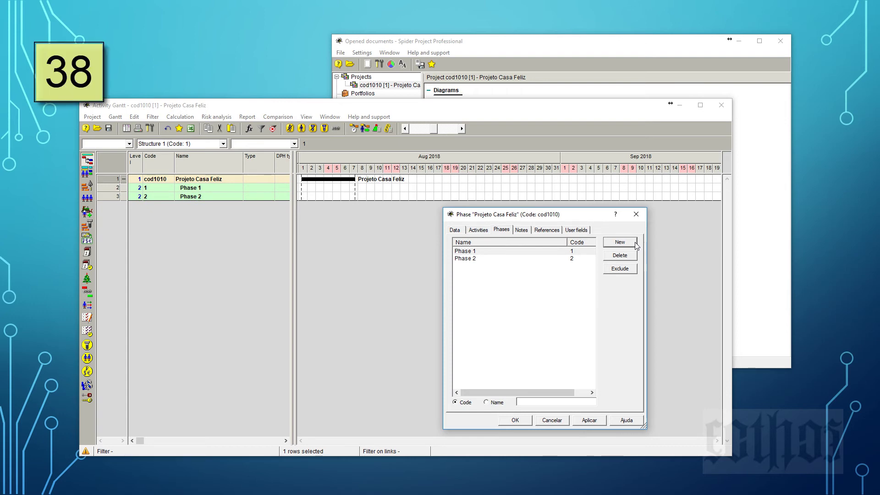
{"action": "left_click", "coordinate": [636, 246]}
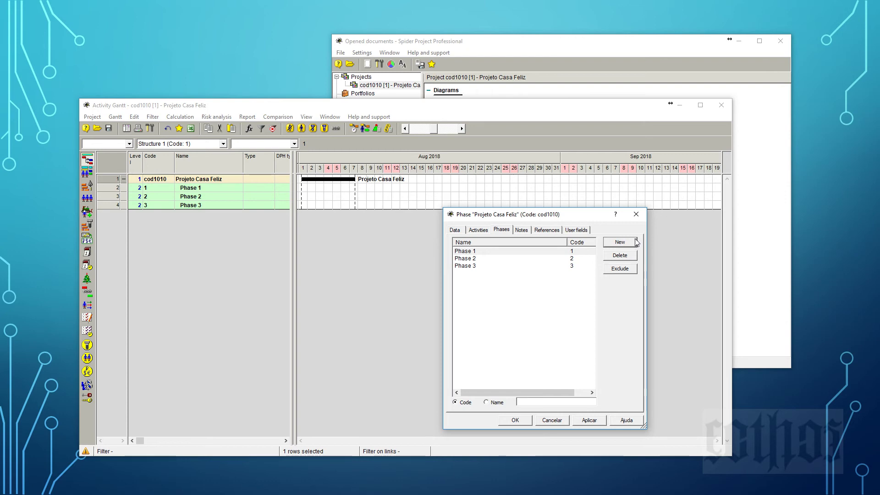
Enter the note lines "termo de abertura" and "informações" for Projeto Casa Feliz, view its references and close the phase properties
{"action": "left_click", "coordinate": [521, 231]}
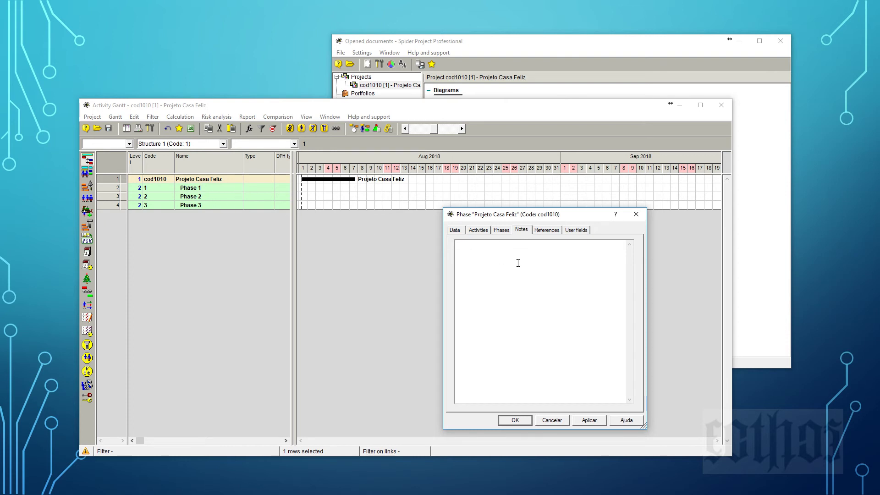
{"action": "type", "text": "termo de abertura"}
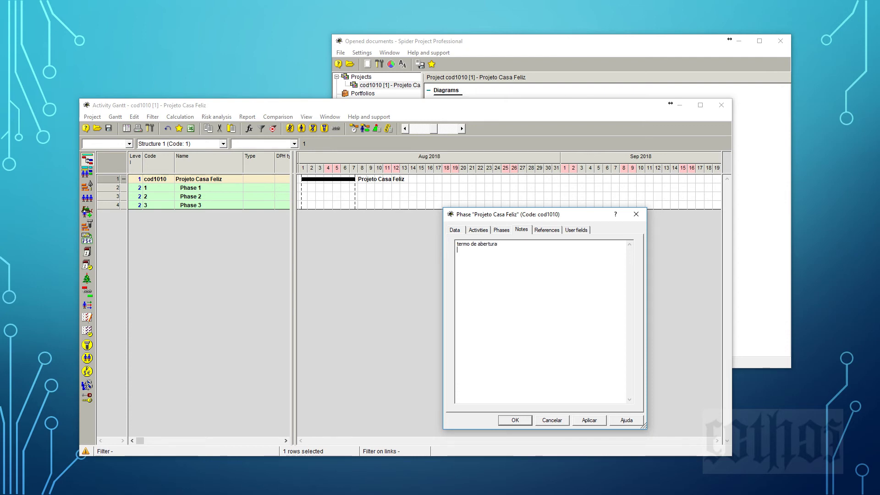
{"action": "key", "text": "Return"}
{"action": "type", "text": "informações"}
{"action": "left_click", "coordinate": [539, 232]}
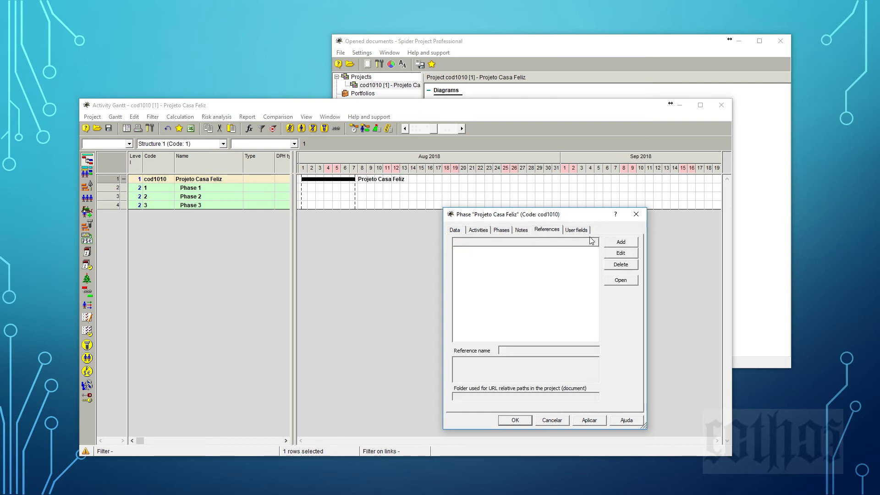
{"action": "left_click", "coordinate": [635, 214]}
Rename Phase 1 to "gerenciamento" in the activity table
{"action": "left_click", "coordinate": [215, 188]}
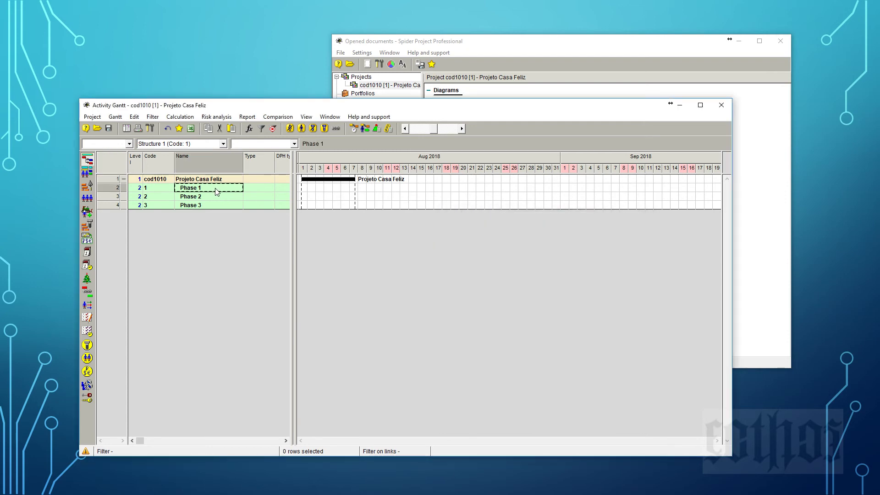
{"action": "type", "text": "gerenciam"}
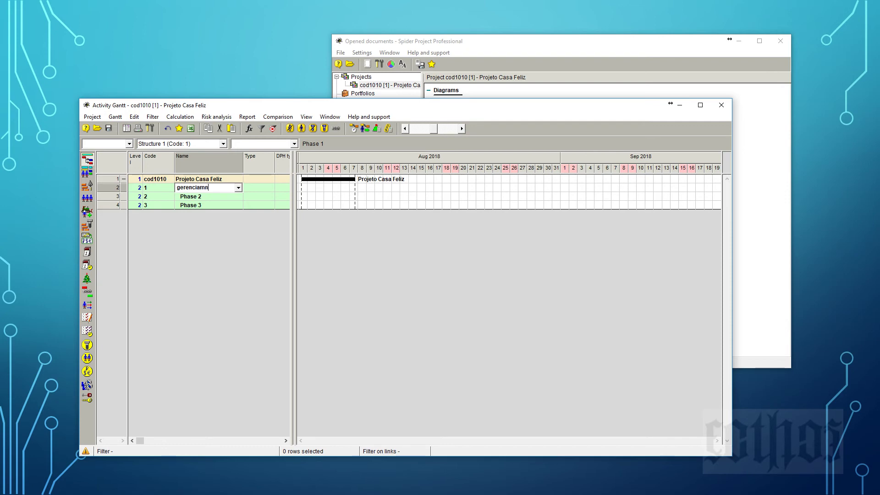
{"action": "type", "text": "ento"}
Rename Phase 2 to "Produção - Casa" in the activity table
{"action": "left_click", "coordinate": [211, 200]}
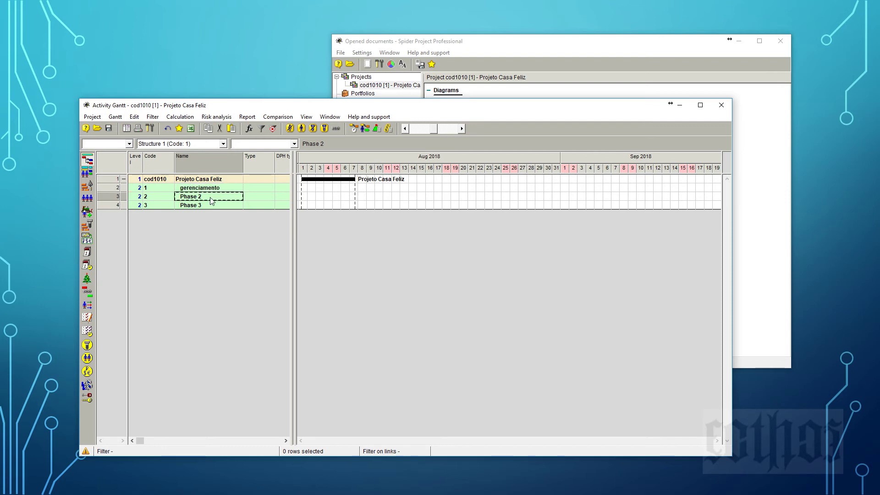
{"action": "type", "text": "Produção "}
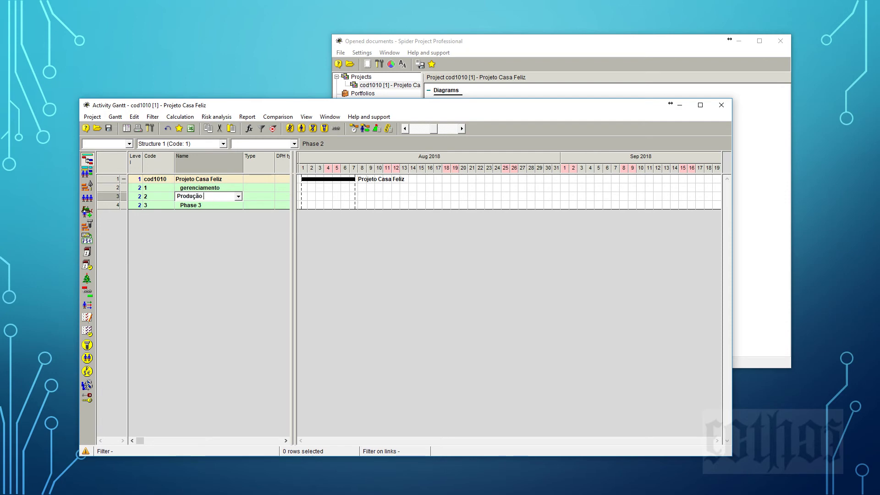
{"action": "type", "text": "- CAsa"}
{"action": "key", "text": "BackSpace"}
{"action": "key", "text": "BackSpace"}
{"action": "key", "text": "BackSpace"}
{"action": "type", "text": "asa"}
{"action": "left_click", "coordinate": [205, 207]}
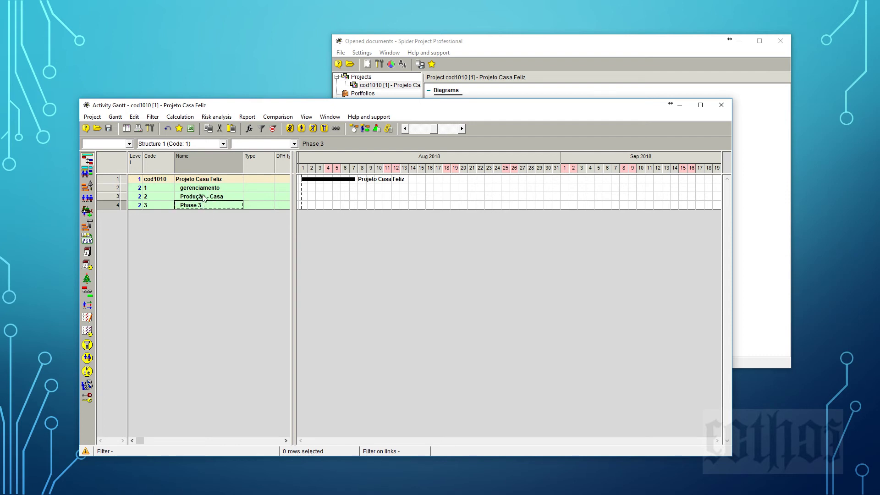
{"action": "left_click", "coordinate": [205, 198]}
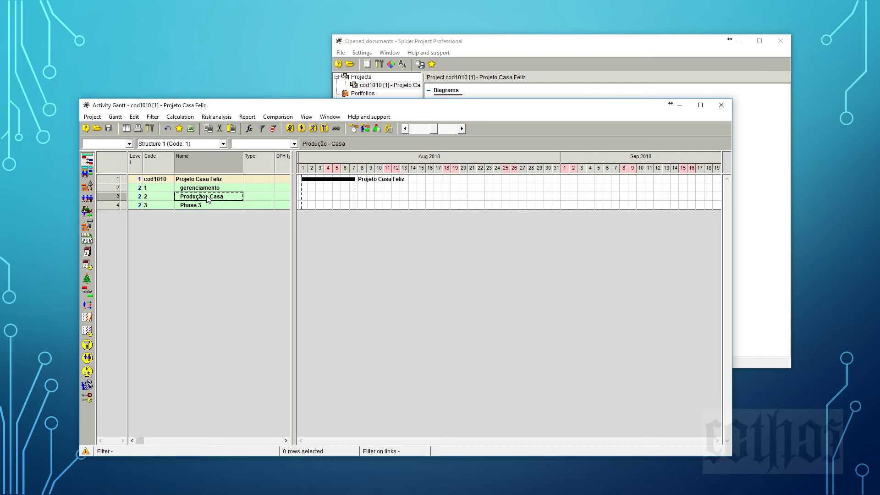
{"action": "left_click", "coordinate": [113, 199]}
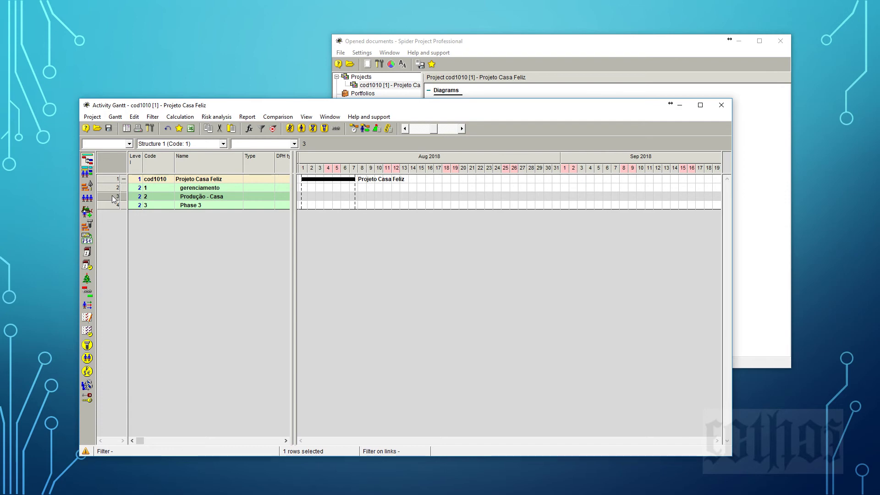
{"action": "left_click", "coordinate": [217, 192]}
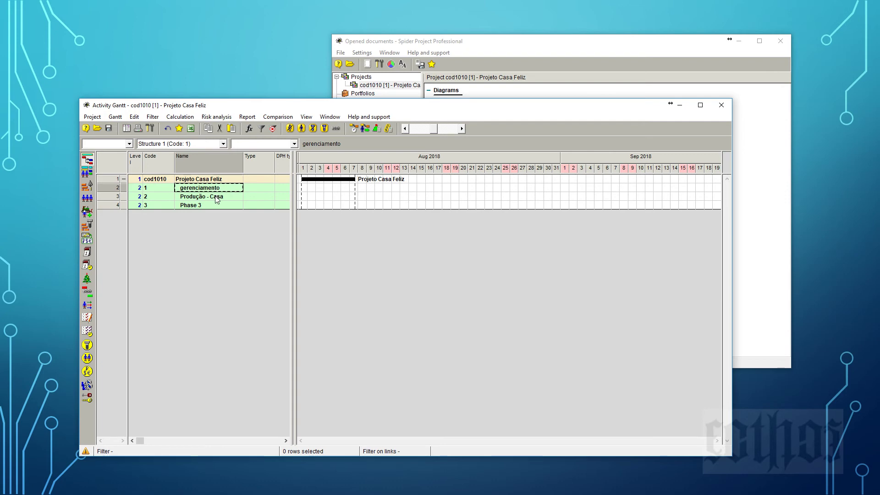
{"action": "left_click", "coordinate": [217, 197]}
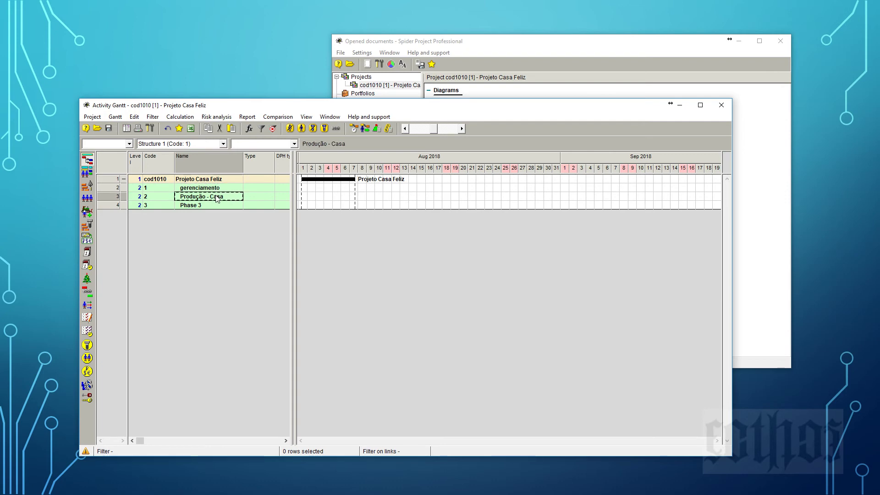
{"action": "left_click", "coordinate": [220, 180]}
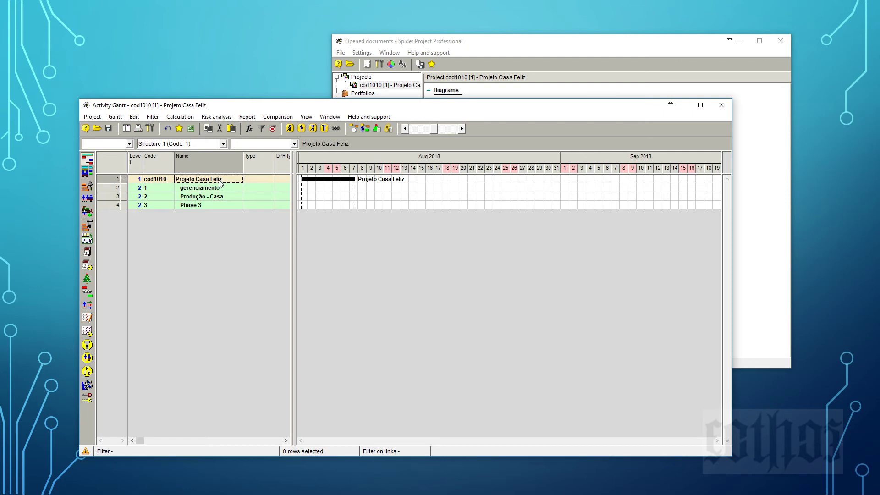
{"action": "left_click", "coordinate": [221, 198]}
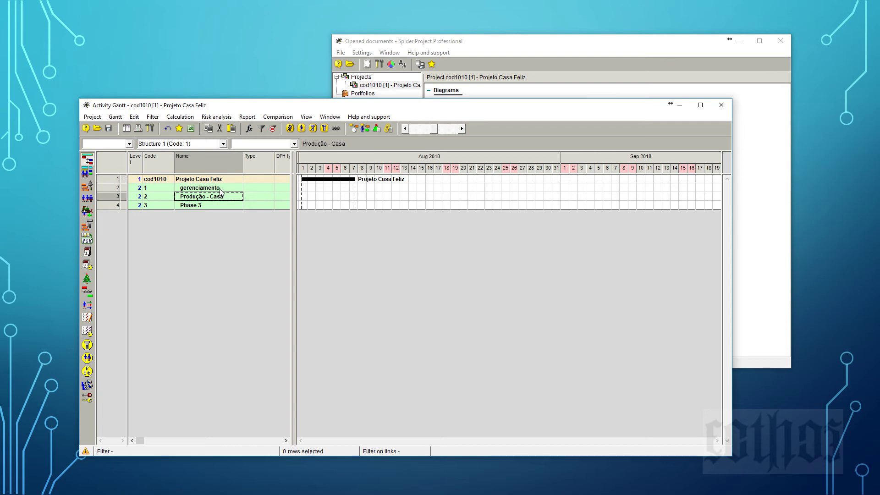
Capitalise the first letter of the first phase's name so it reads "Gerenciamento"
{"action": "left_click", "coordinate": [222, 189]}
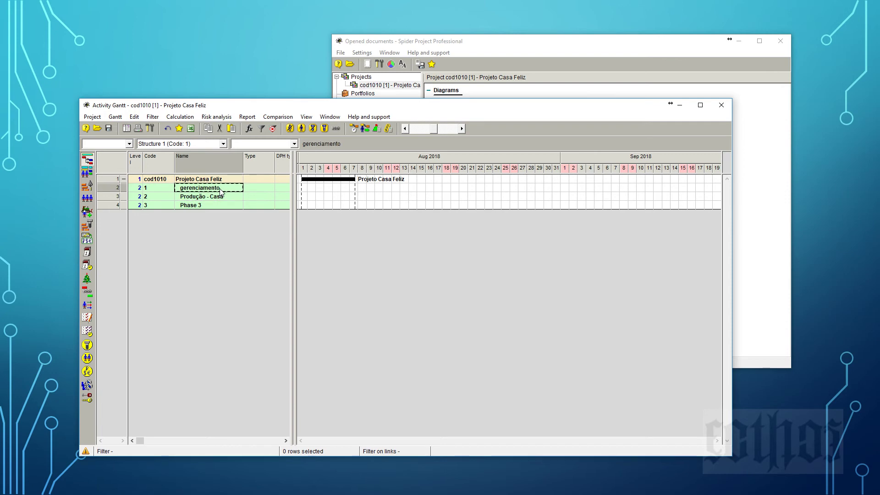
{"action": "left_click", "coordinate": [220, 192]}
{"action": "left_click", "coordinate": [181, 188]}
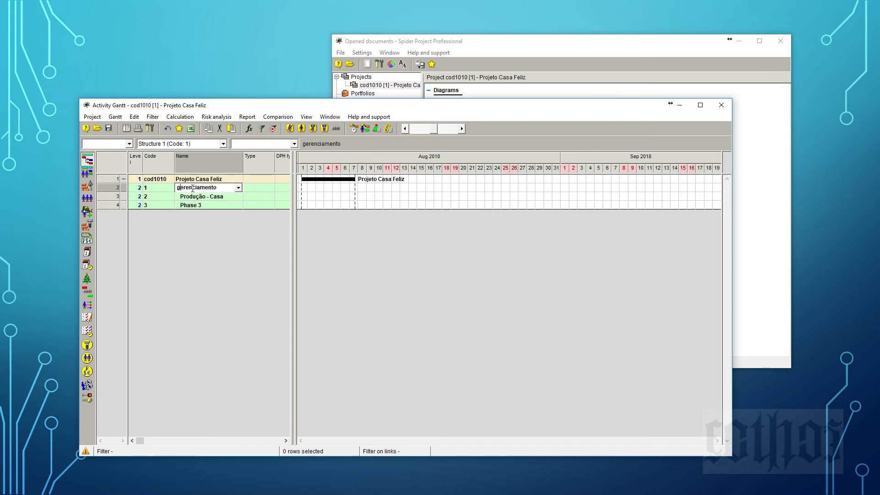
{"action": "key", "text": "BackSpace"}
{"action": "type", "text": "G"}
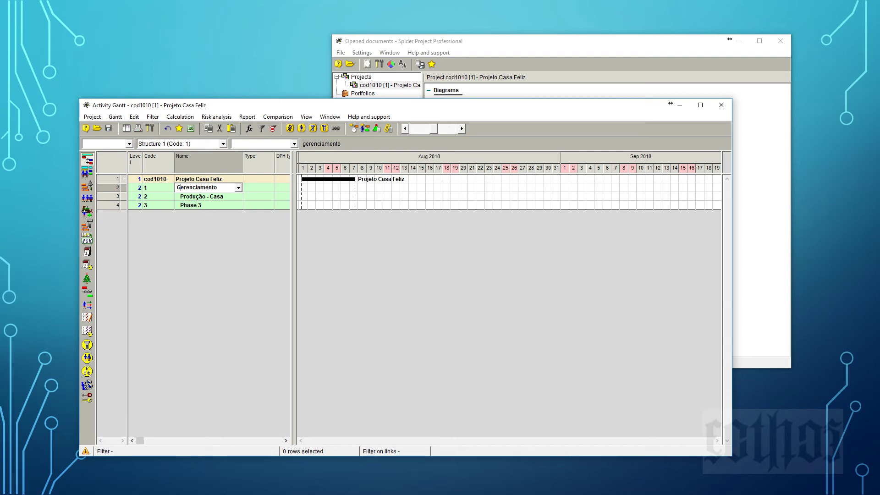
Rename Phase 3 to "Suporte ao produto - casa" and widen the Name column to fit it
{"action": "left_click", "coordinate": [199, 207]}
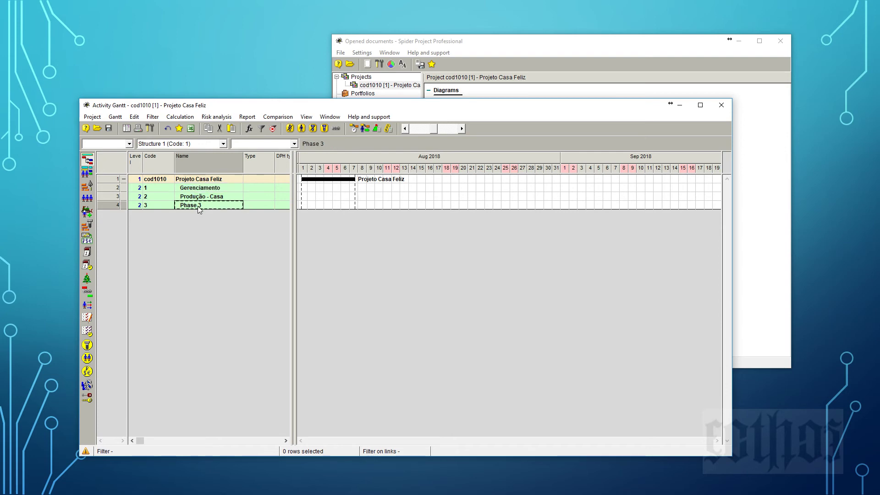
{"action": "left_click", "coordinate": [199, 207]}
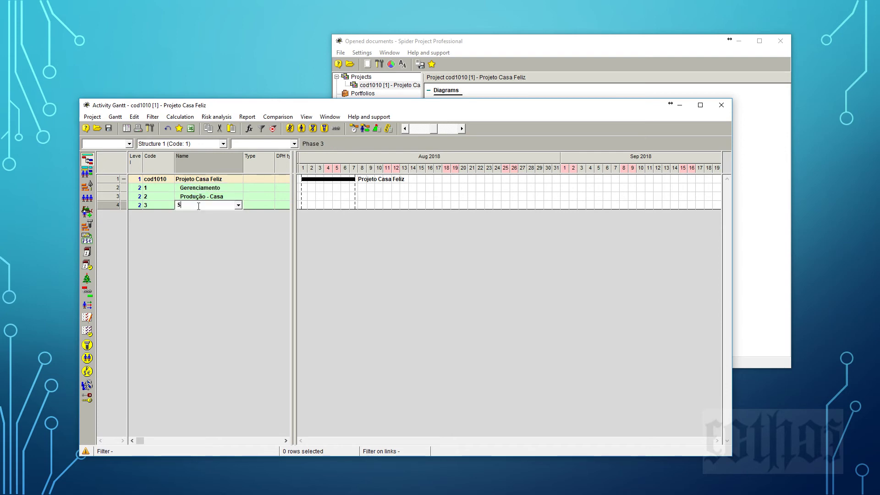
{"action": "type", "text": "Suporte ao produt"}
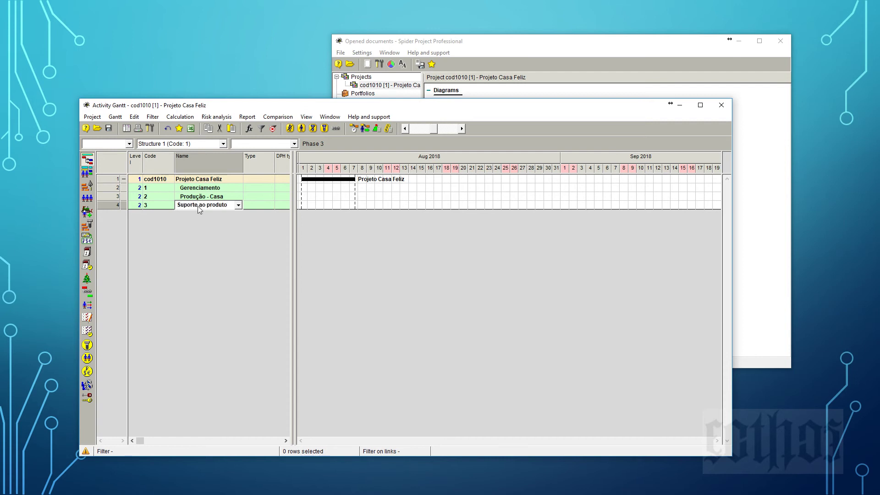
{"action": "type", "text": "o - casa"}
{"action": "left_click", "coordinate": [212, 188]}
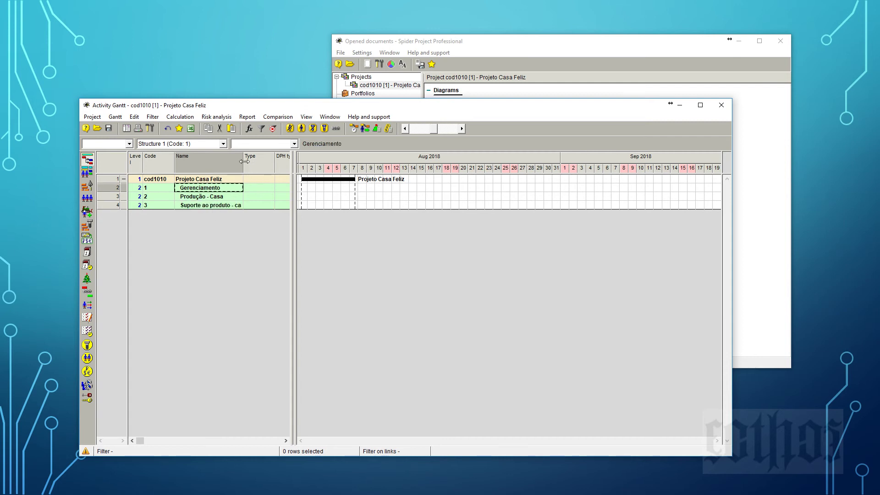
{"action": "left_click_drag", "start_coordinate": [243, 161], "coordinate": [252, 161]}
{"action": "left_click", "coordinate": [238, 205]}
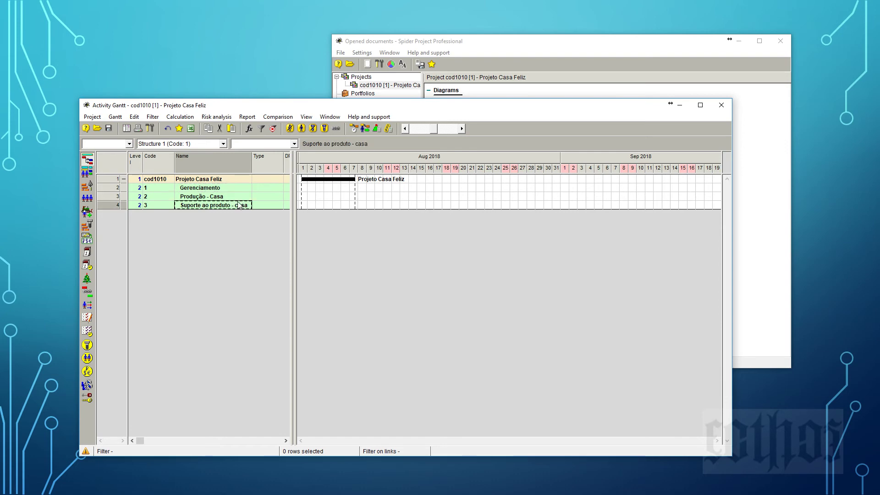
{"action": "left_click", "coordinate": [240, 189]}
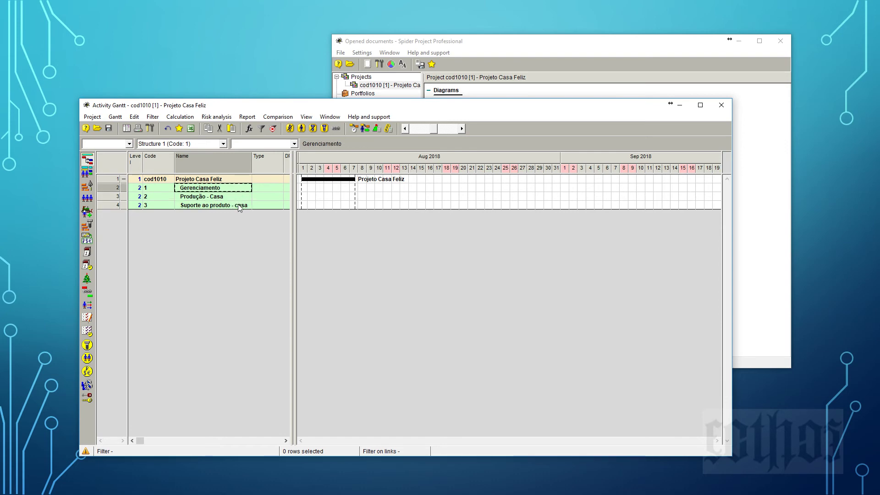
{"action": "left_click", "coordinate": [240, 205]}
{"action": "left_click", "coordinate": [236, 180]}
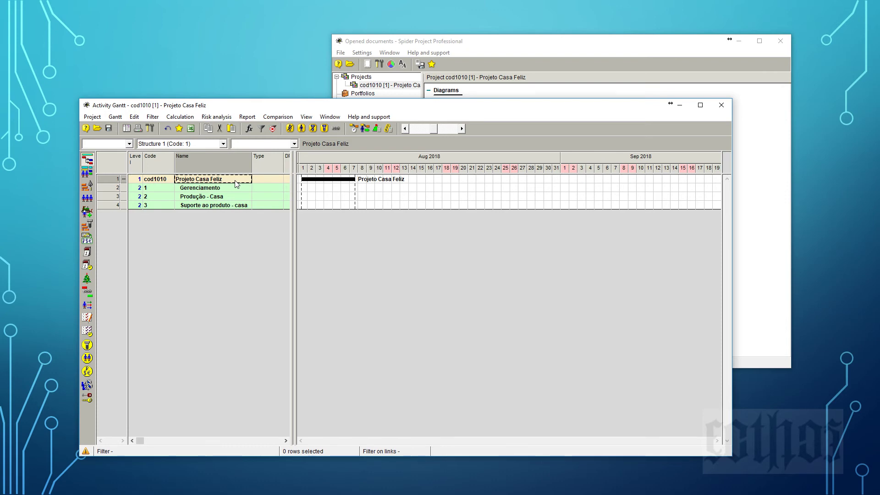
Add three subphases under the Gerenciamento phase through its properties
{"action": "right_click", "coordinate": [113, 190]}
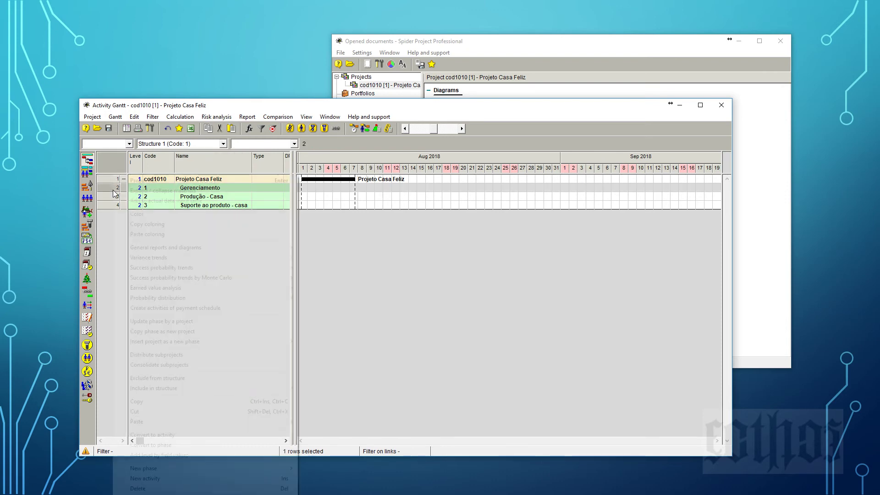
{"action": "left_click", "coordinate": [133, 180]}
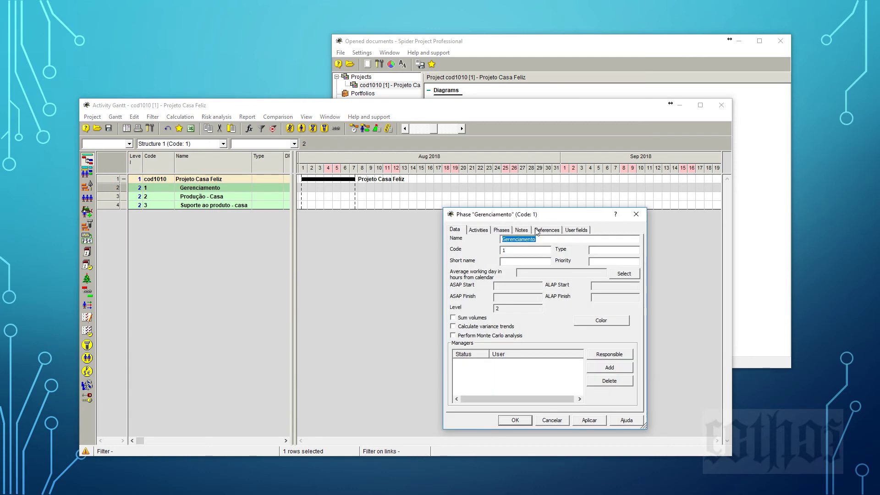
{"action": "left_click", "coordinate": [502, 229]}
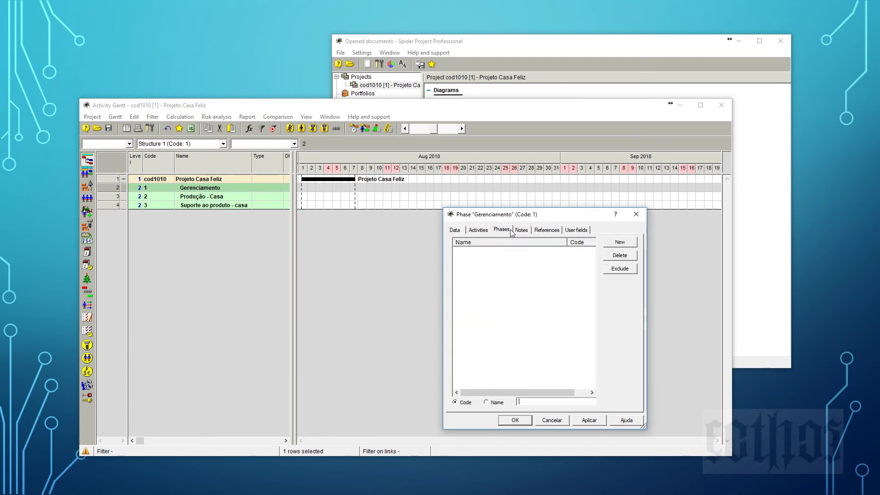
{"action": "left_click", "coordinate": [623, 243]}
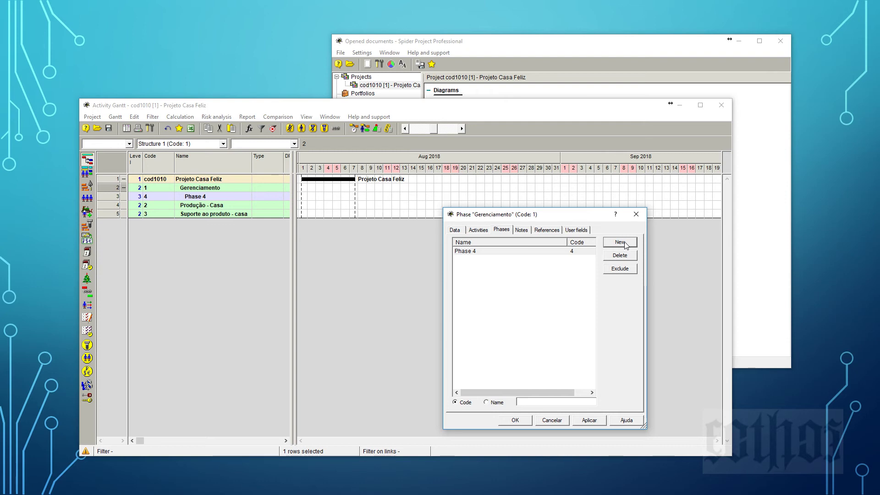
{"action": "left_click", "coordinate": [624, 243]}
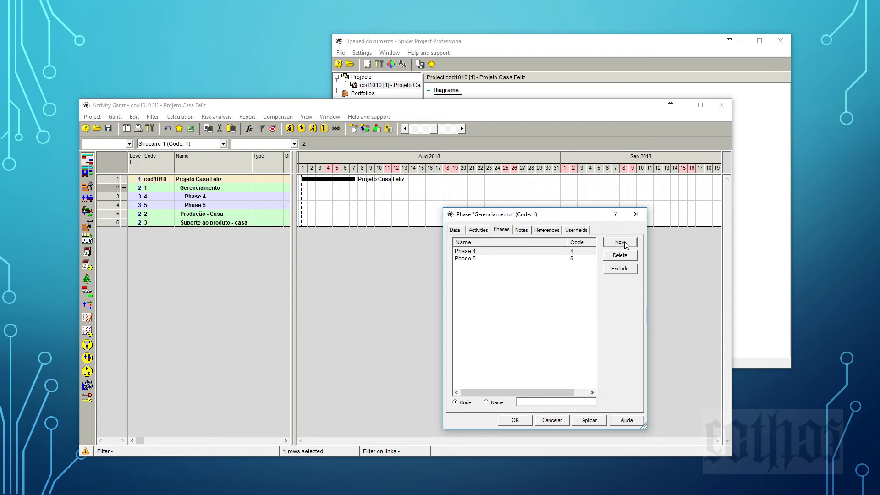
{"action": "left_click", "coordinate": [624, 243]}
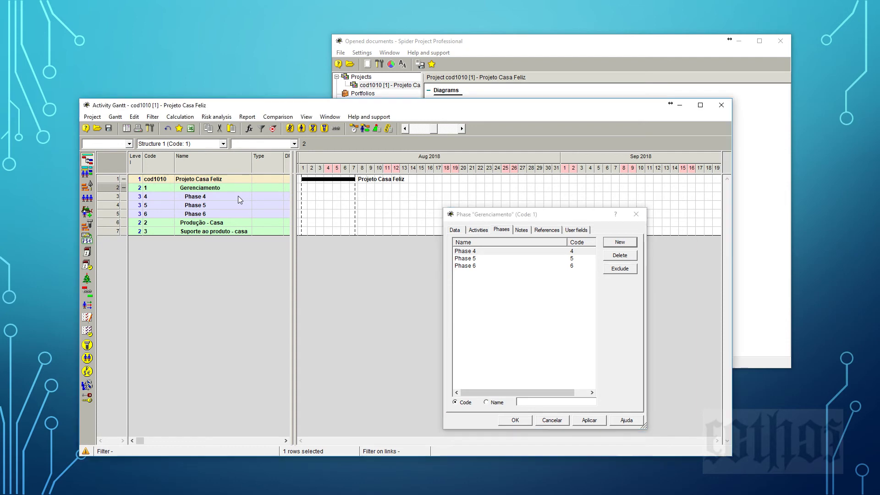
Rename the three subphases of Gerenciamento to "Planejamento", "Controle" and "Encerramento" in the activity table
{"action": "left_click", "coordinate": [238, 196]}
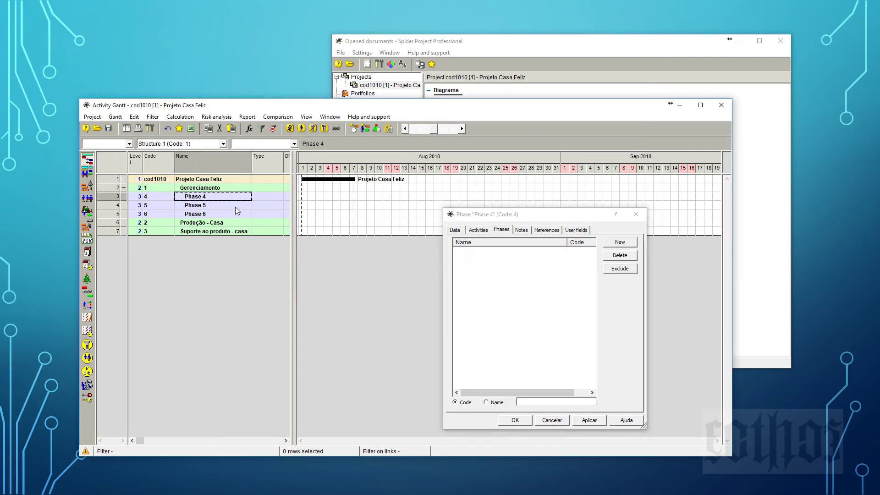
{"action": "type", "text": "Planejamento"}
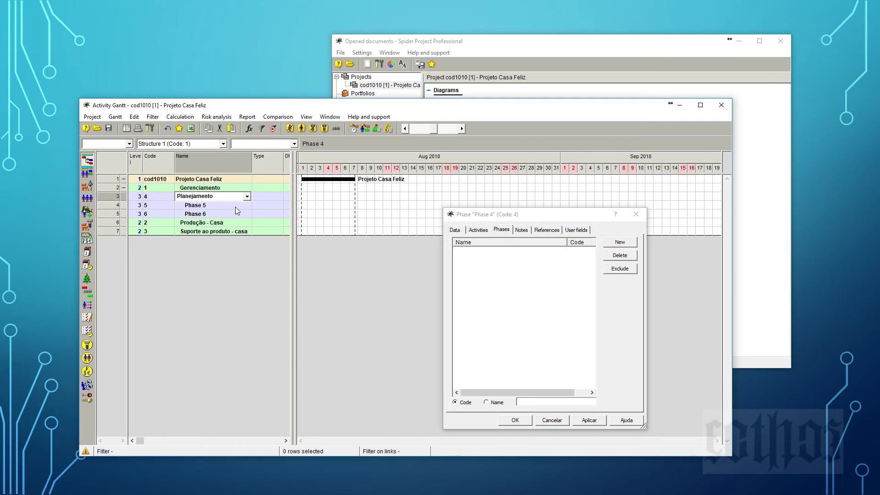
{"action": "left_click", "coordinate": [235, 207]}
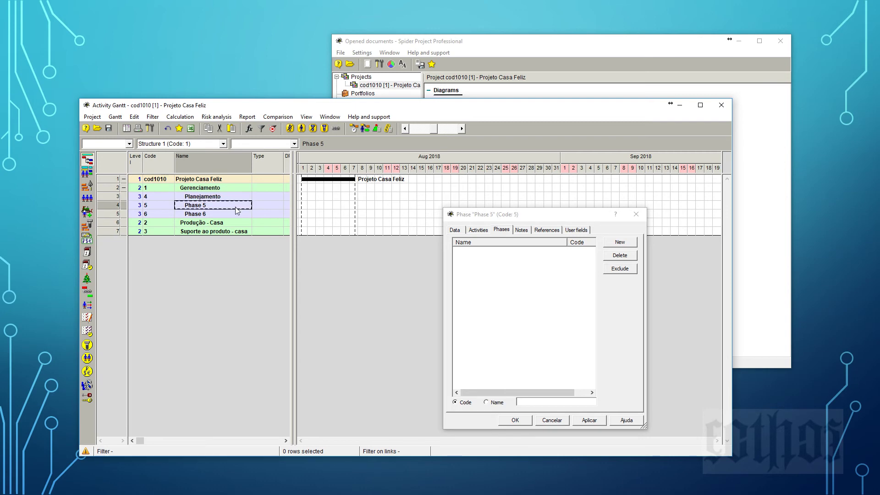
{"action": "type", "text": "Controle"}
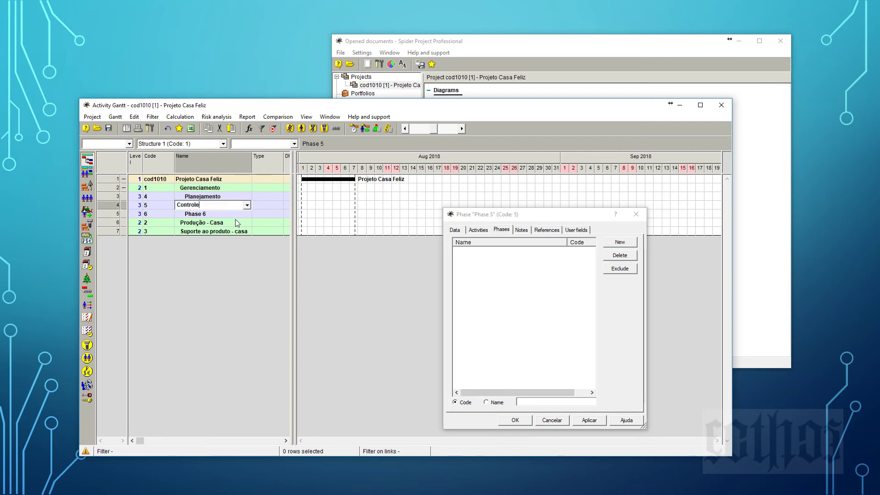
{"action": "key", "text": "Return"}
{"action": "left_click", "coordinate": [234, 214]}
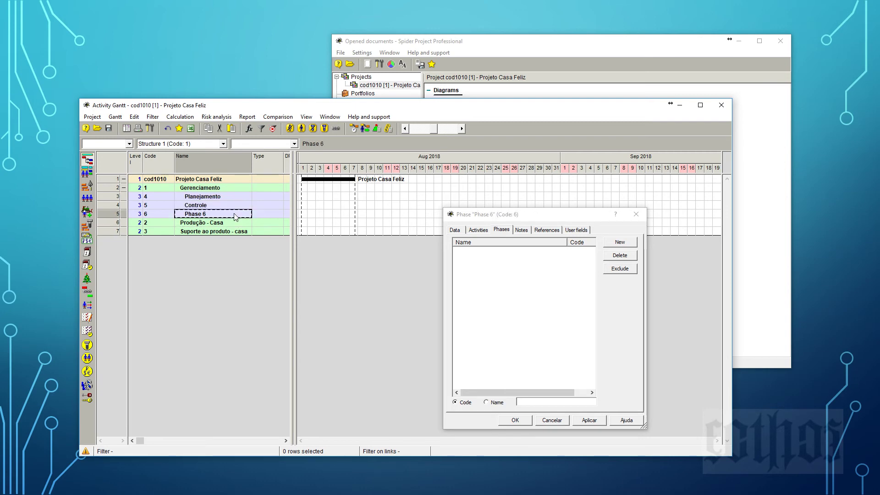
{"action": "type", "text": "Encerramento"}
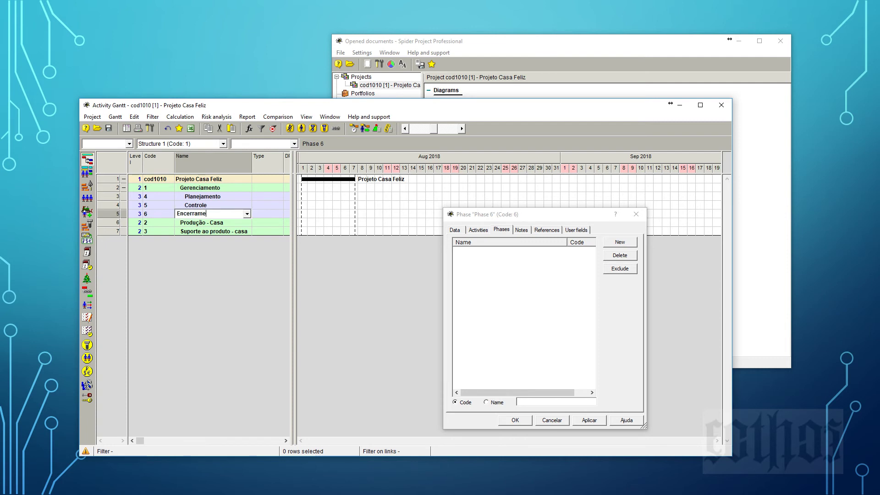
{"action": "left_click", "coordinate": [220, 196]}
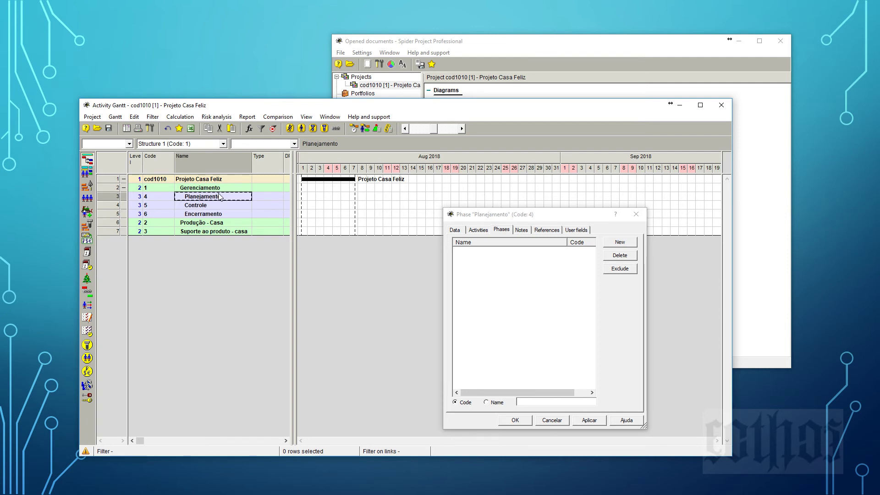
{"action": "left_click", "coordinate": [218, 205]}
{"action": "left_click", "coordinate": [222, 215]}
{"action": "left_click", "coordinate": [219, 197]}
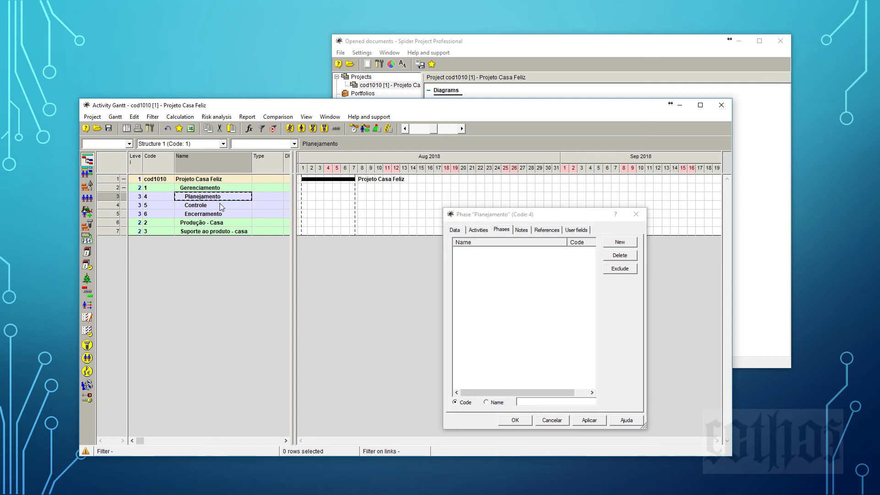
{"action": "left_click", "coordinate": [219, 205]}
{"action": "left_click", "coordinate": [221, 214]}
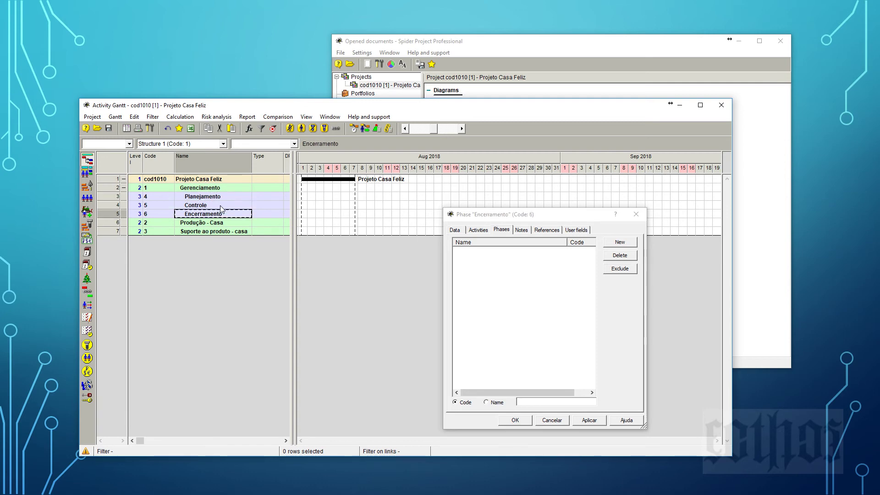
Extend the Controle subphase's name to "Controle e monitoramento" and widen the Name column to fit it
{"action": "double_click", "coordinate": [221, 205]}
{"action": "type", "text": "e monitoramento"}
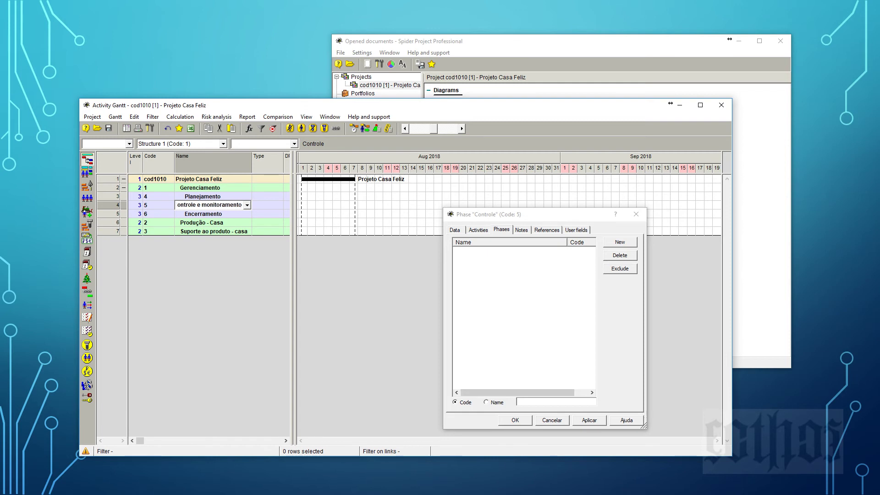
{"action": "left_click", "coordinate": [224, 214]}
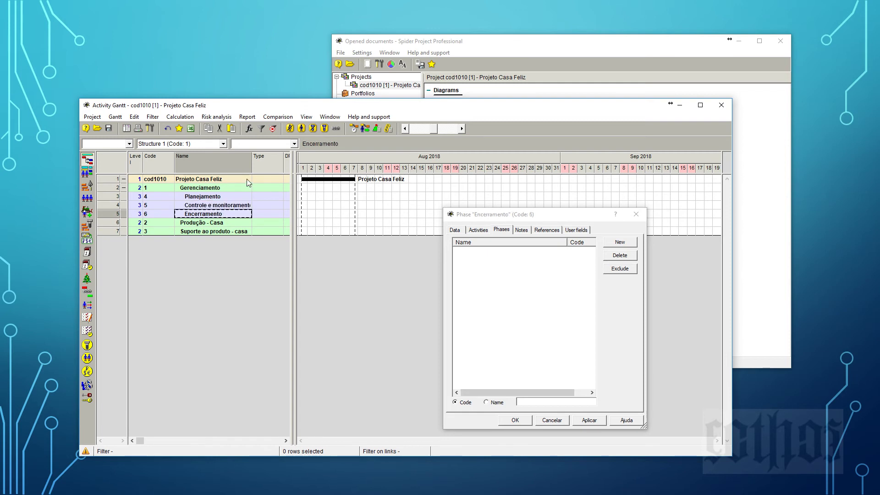
{"action": "left_click_drag", "start_coordinate": [251, 160], "coordinate": [261, 160]}
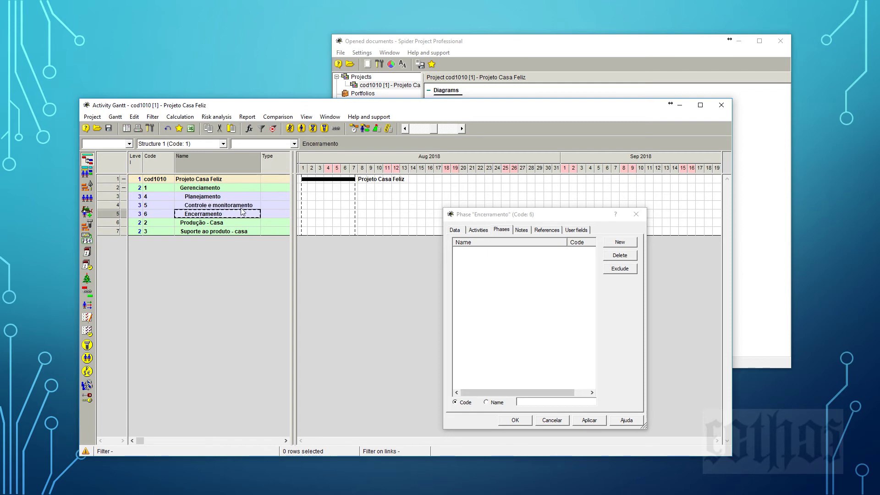
Add three subphases under the Produção - Casa phase
{"action": "left_click", "coordinate": [218, 225]}
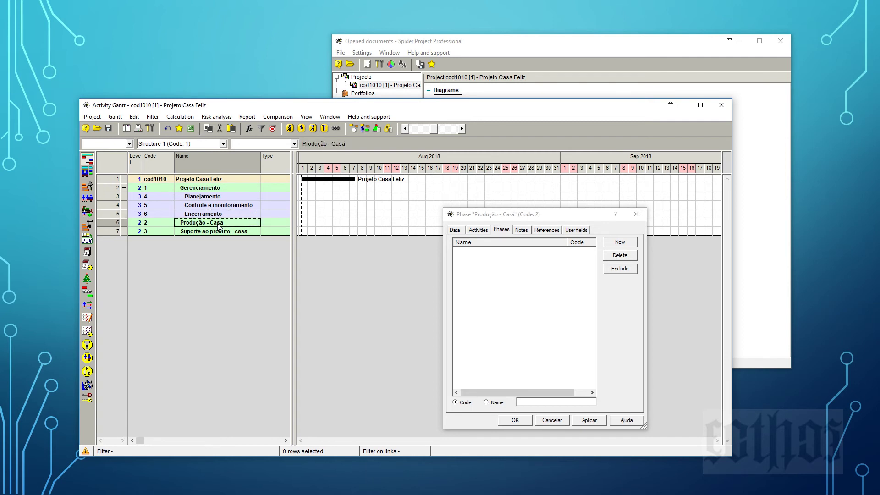
{"action": "left_click", "coordinate": [616, 245]}
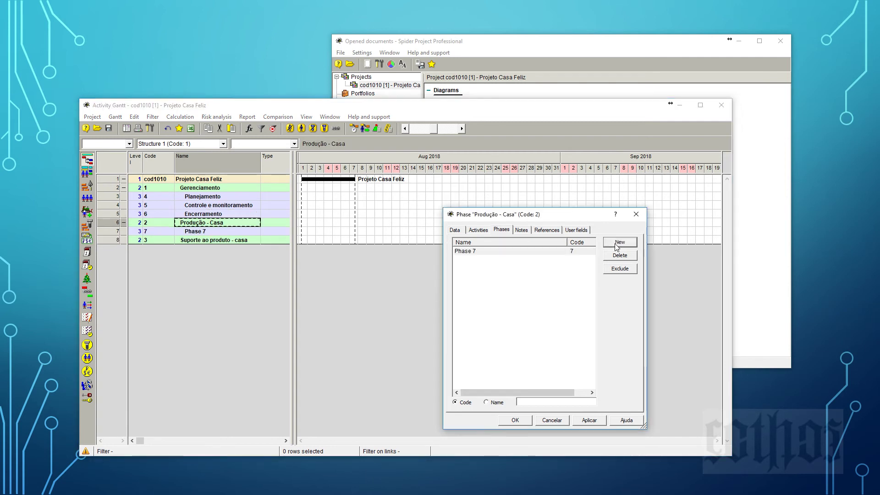
{"action": "left_click", "coordinate": [616, 245]}
{"action": "left_click", "coordinate": [616, 245]}
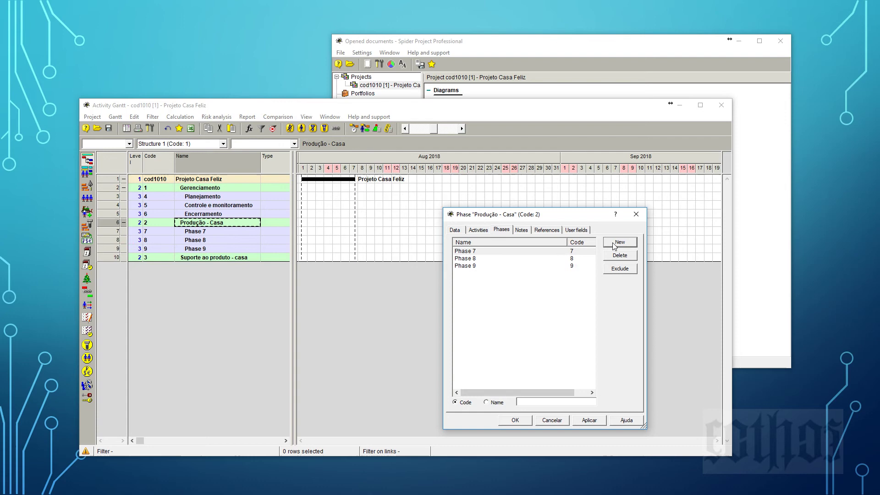
Rename the three subphases of Produção - Casa to "chao", "parede" and "telhado" in the activity table
{"action": "left_click", "coordinate": [251, 235]}
{"action": "type", "text": "chao"}
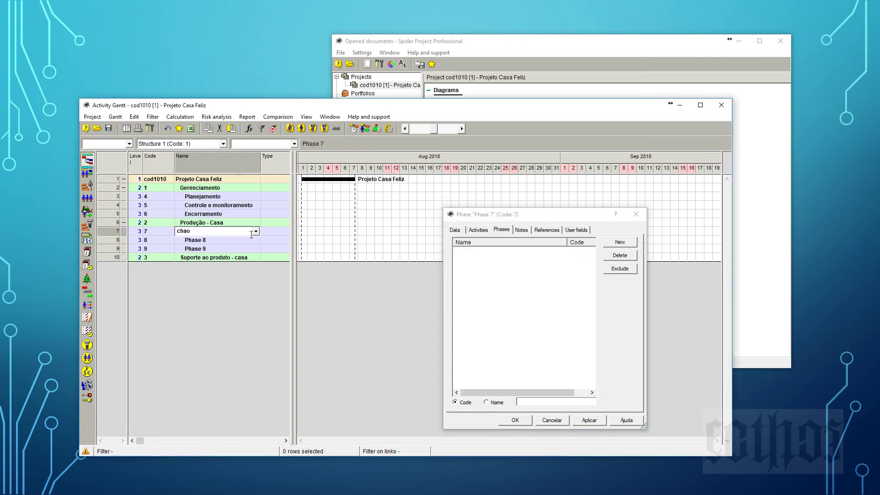
{"action": "left_click", "coordinate": [251, 243]}
{"action": "type", "text": "parede"}
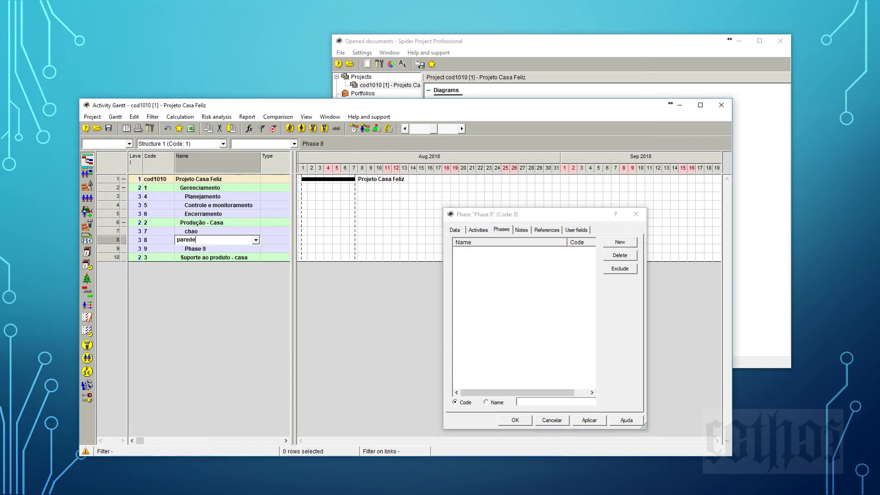
{"action": "left_click", "coordinate": [251, 250]}
{"action": "type", "text": "telah"}
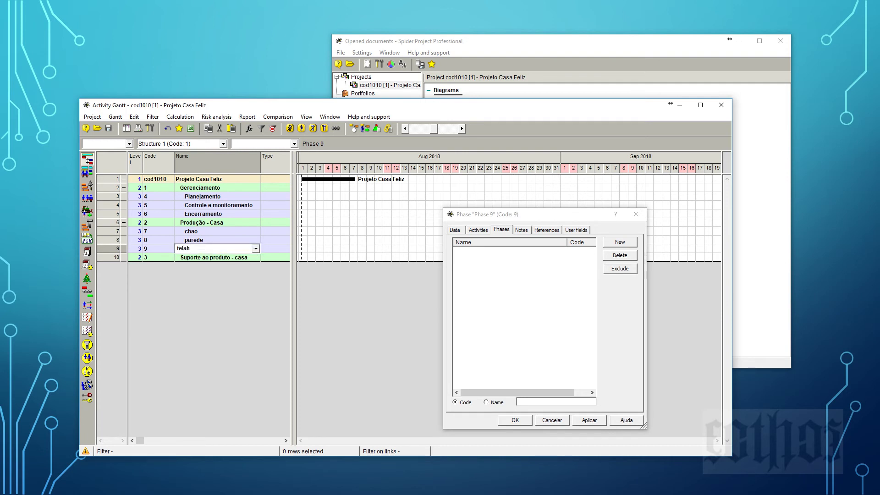
{"action": "type", "text": "do"}
{"action": "key", "text": "BackSpace"}
{"action": "key", "text": "BackSpace"}
{"action": "key", "text": "BackSpace"}
{"action": "type", "text": "hdo"}
{"action": "key", "text": "BackSpace"}
{"action": "type", "text": "ado"}
{"action": "left_click", "coordinate": [225, 222]}
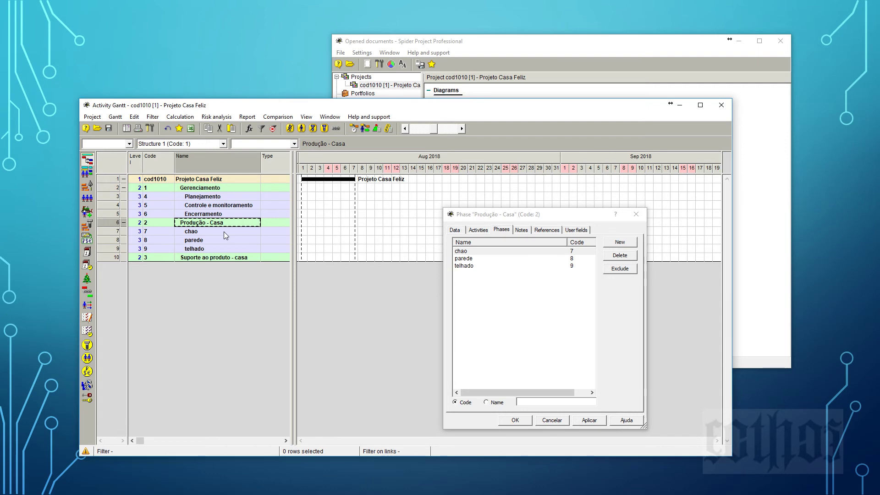
{"action": "left_click", "coordinate": [223, 232]}
{"action": "left_click", "coordinate": [224, 240]}
{"action": "left_click", "coordinate": [225, 249]}
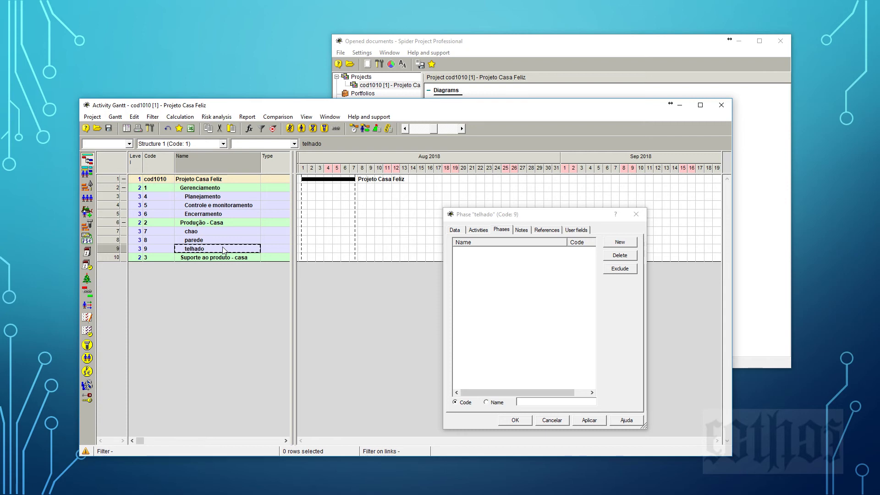
Add a fourth subphase under the Produção - Casa phase
{"action": "left_click", "coordinate": [205, 224]}
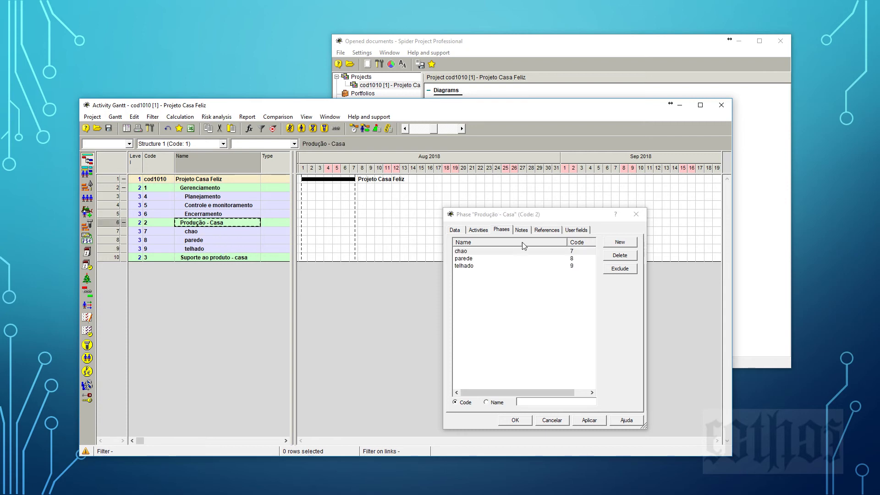
{"action": "left_click", "coordinate": [616, 243]}
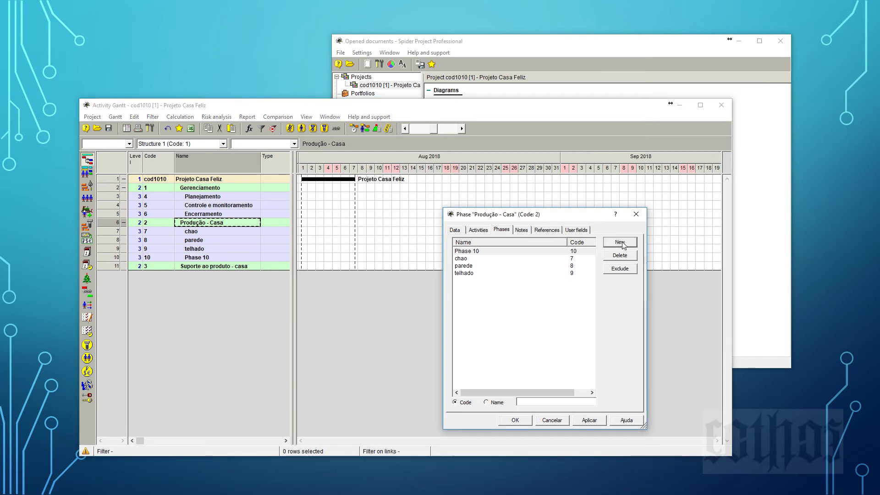
{"action": "left_click", "coordinate": [250, 258]}
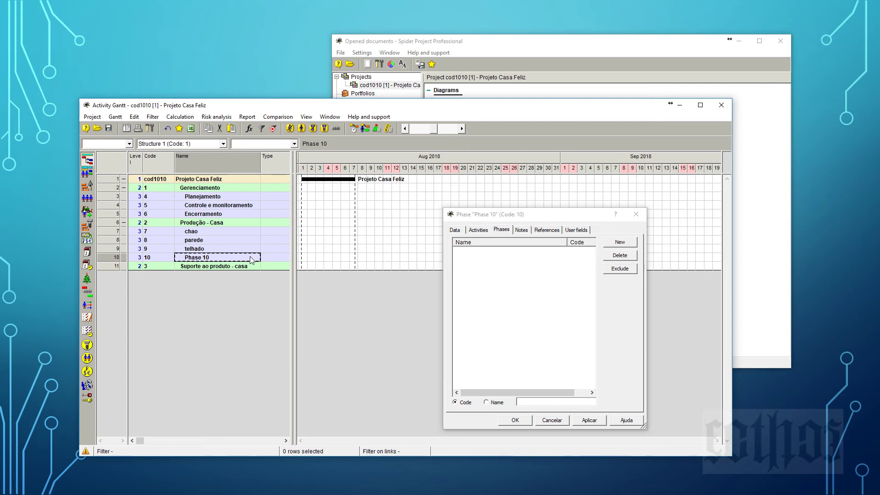
{"action": "left_click", "coordinate": [200, 232]}
Delete the extra unnamed subphase below telhado from the Produção - Casa phase
{"action": "left_click", "coordinate": [109, 258]}
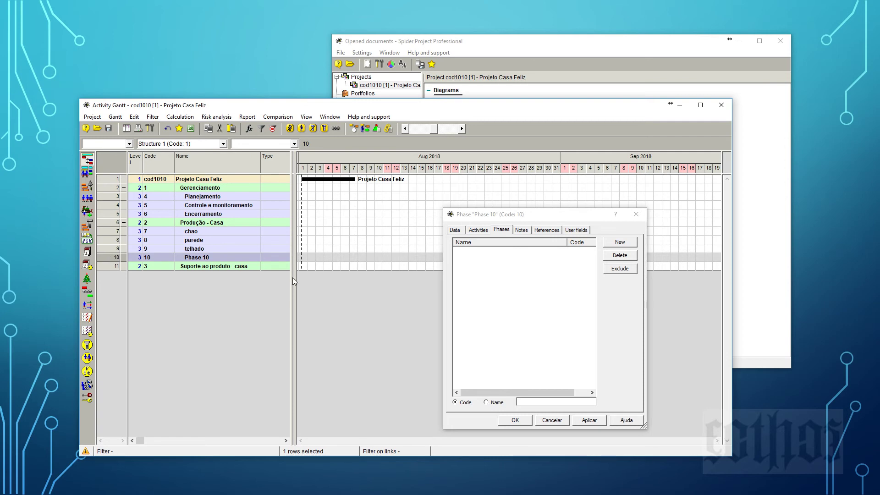
{"action": "right_click", "coordinate": [105, 257]}
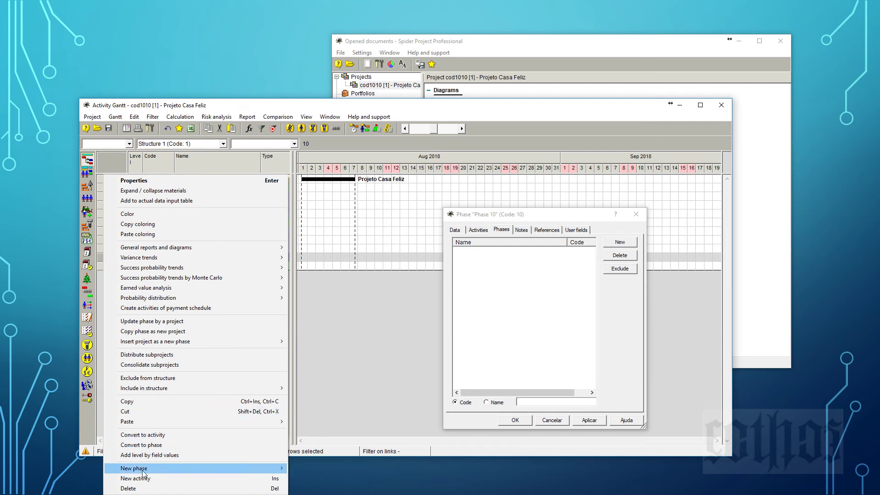
{"action": "left_click", "coordinate": [139, 488]}
{"action": "left_click", "coordinate": [438, 283]}
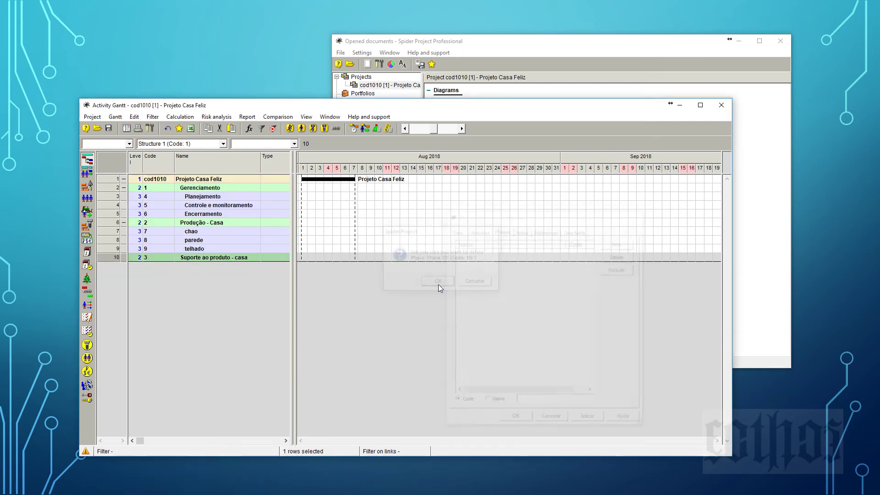
Add two subphases under the Suporte ao produto - casa phase
{"action": "right_click", "coordinate": [108, 256]}
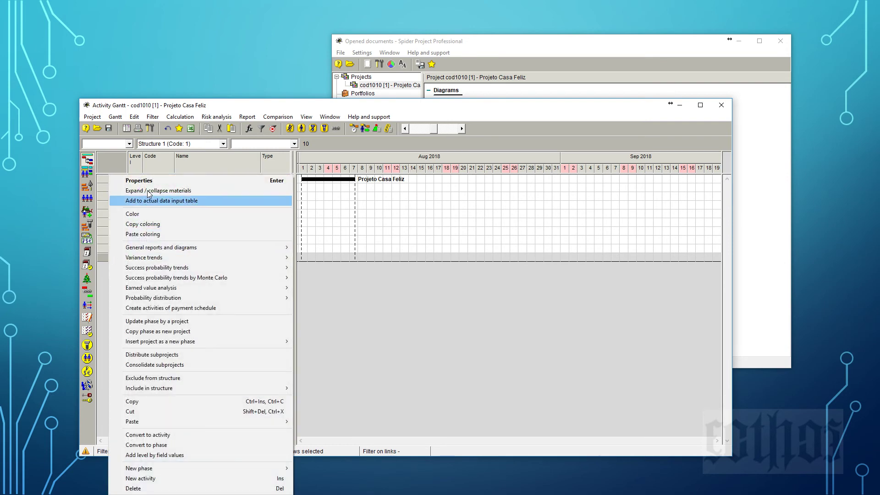
{"action": "left_click", "coordinate": [151, 181]}
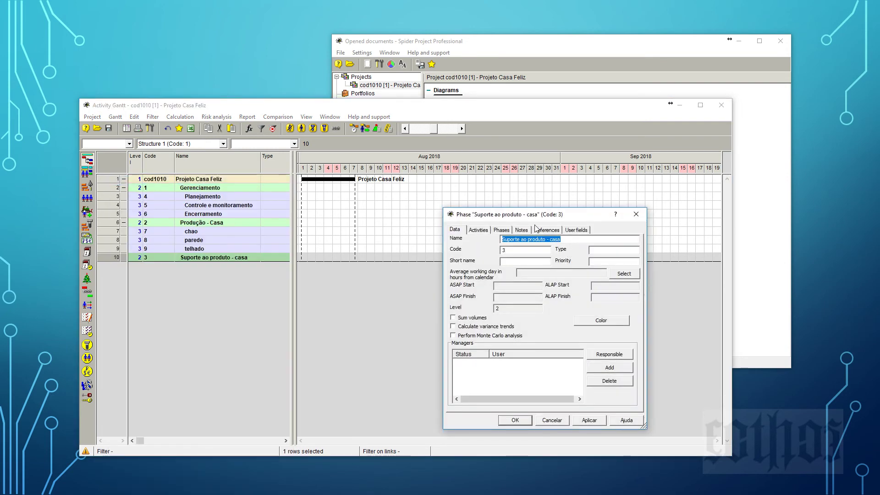
{"action": "left_click", "coordinate": [501, 230]}
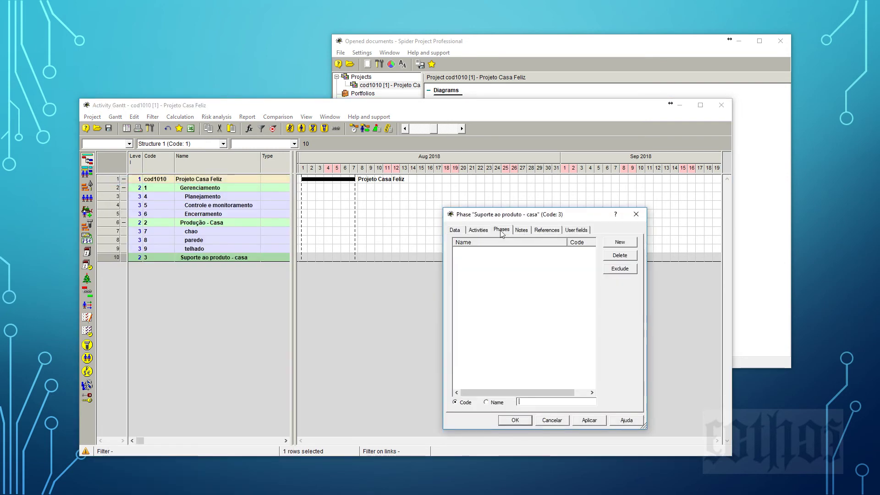
{"action": "left_click", "coordinate": [609, 243]}
{"action": "left_click", "coordinate": [611, 244]}
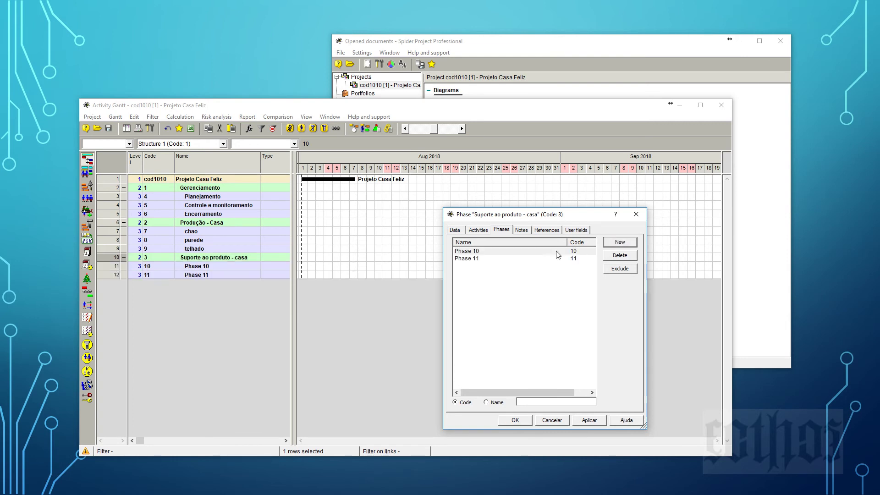
Rename the two subphases of Suporte ao produto - casa to "manual proprietario" and "manual de uso" in the activity table
{"action": "left_click", "coordinate": [190, 269]}
{"action": "type", "text": "manua"}
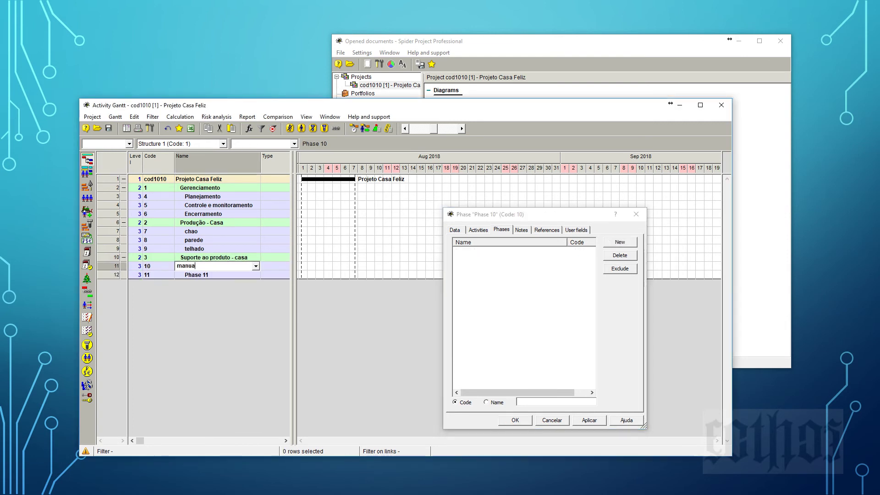
{"action": "type", "text": "l proprietario"}
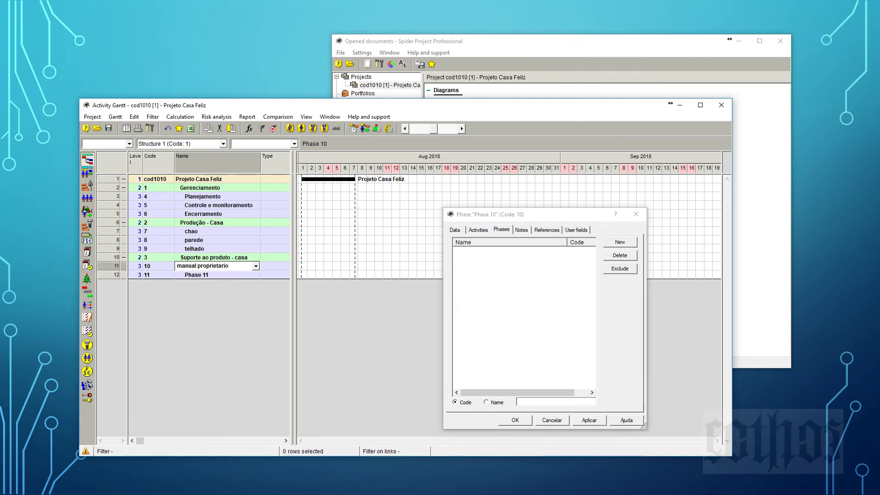
{"action": "key", "text": "Return"}
{"action": "type", "text": "manur"}
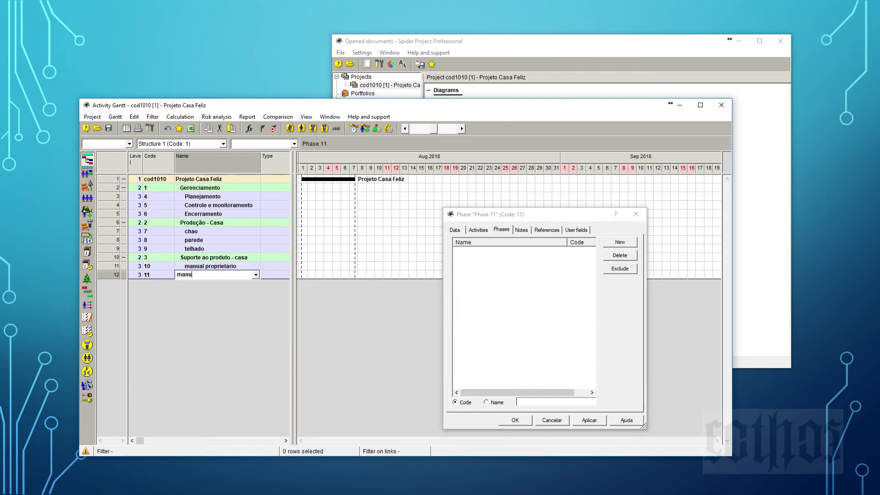
{"action": "key", "text": "BackSpace"}
{"action": "key", "text": "BackSpace"}
{"action": "key", "text": "BackSpace"}
{"action": "key", "text": "BackSpace"}
{"action": "key", "text": "BackSpace"}
{"action": "key", "text": "BackSpace"}
{"action": "type", "text": "al de uso"}
{"action": "key", "text": "Return"}
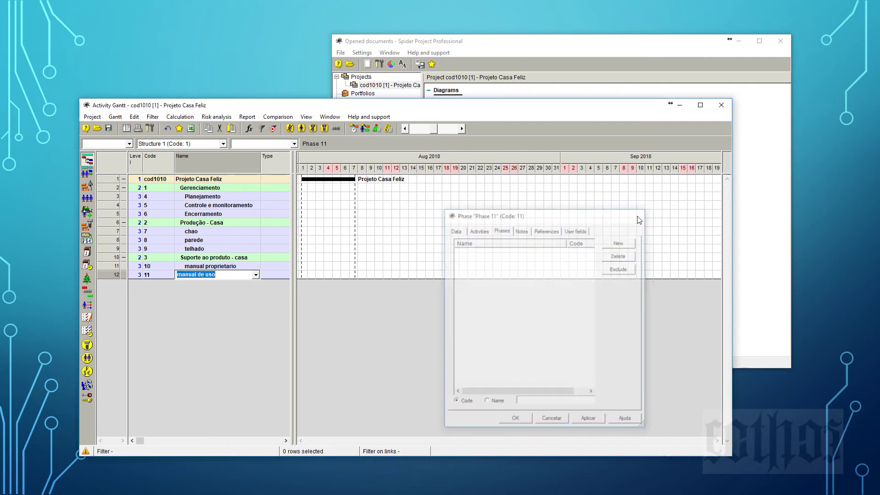
{"action": "left_click", "coordinate": [219, 248]}
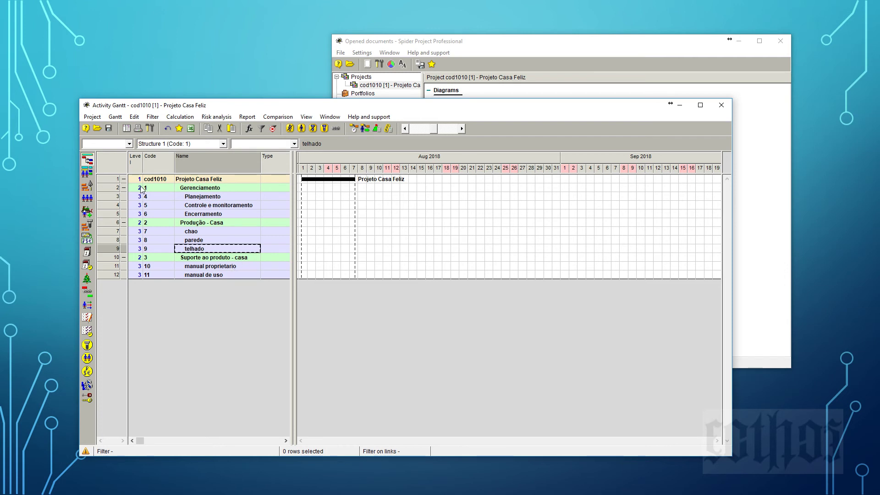
Display the phase structure collapsed to 1 level, expanded to 2 levels, and finally to 3 levels
{"action": "left_click", "coordinate": [130, 143]}
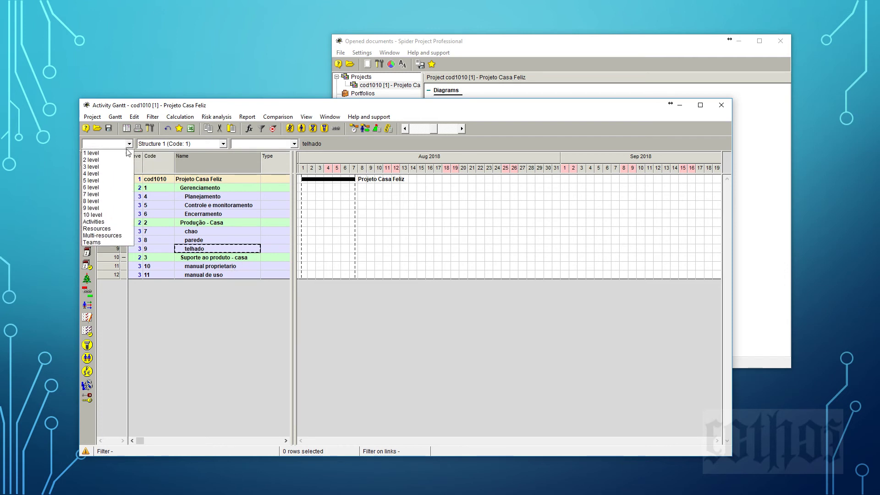
{"action": "left_click", "coordinate": [130, 152]}
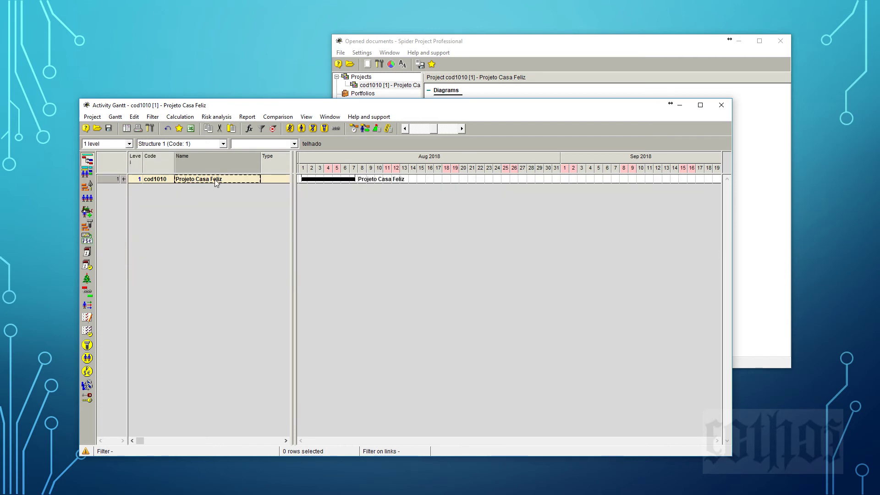
{"action": "left_click", "coordinate": [129, 143]}
{"action": "left_click", "coordinate": [130, 160]}
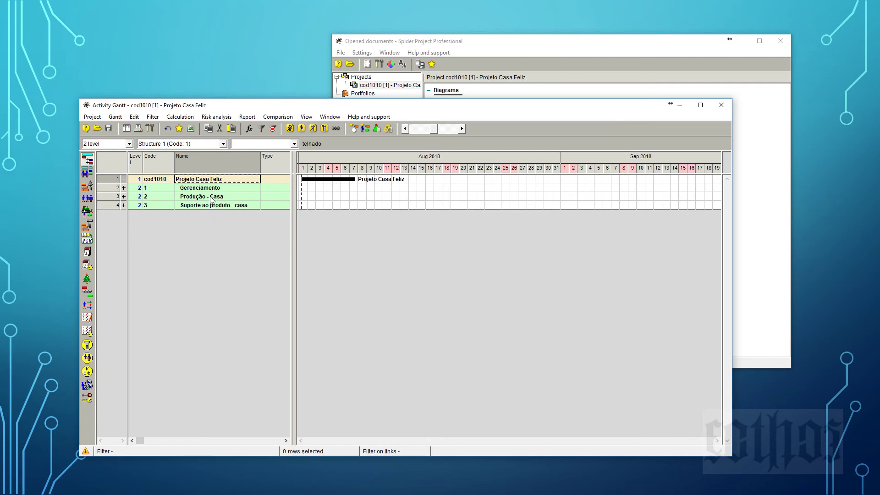
{"action": "left_click", "coordinate": [129, 143]}
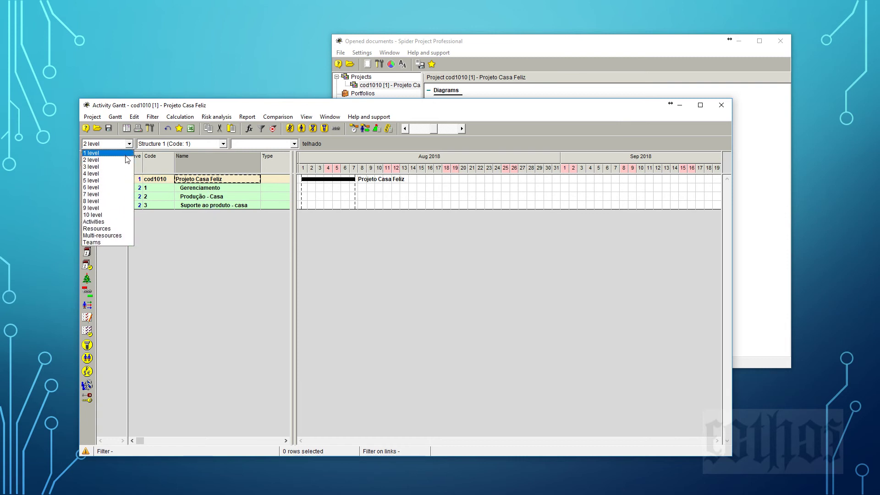
{"action": "left_click", "coordinate": [114, 167]}
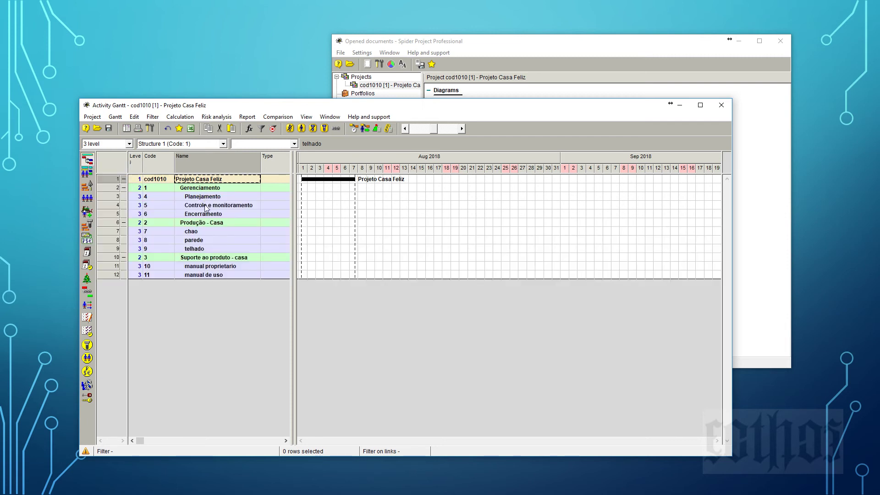
Widen the activity table panes over the Gantt chart to expose more of the table's columns
{"action": "left_click", "coordinate": [110, 241]}
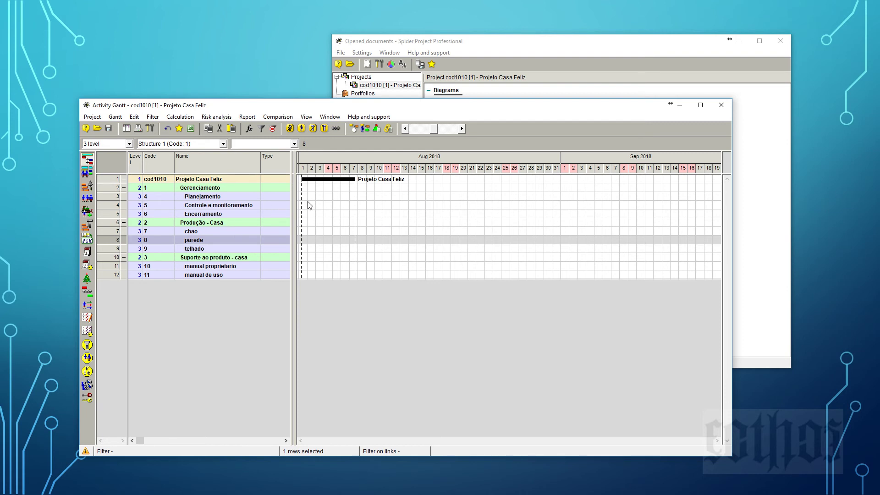
{"action": "left_click_drag", "start_coordinate": [295, 207], "coordinate": [721, 210]}
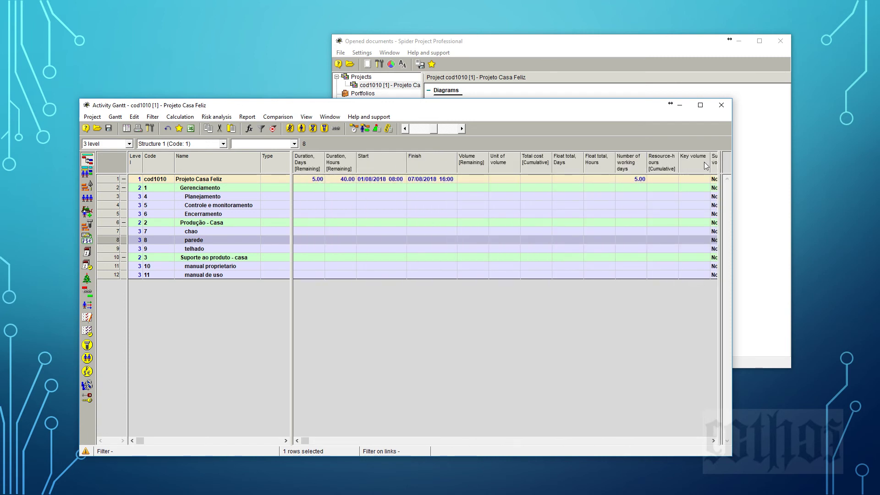
{"action": "left_click_drag", "start_coordinate": [295, 197], "coordinate": [725, 237]}
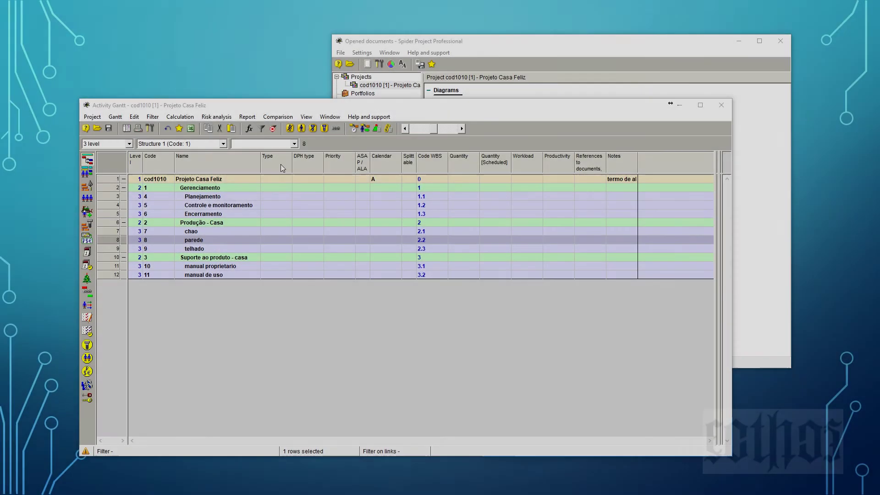
Hide the columns between Name and Notes except Code WBS, and move Code WBS between Code and Name
{"action": "right_click", "coordinate": [281, 162]}
{"action": "left_click", "coordinate": [293, 177]}
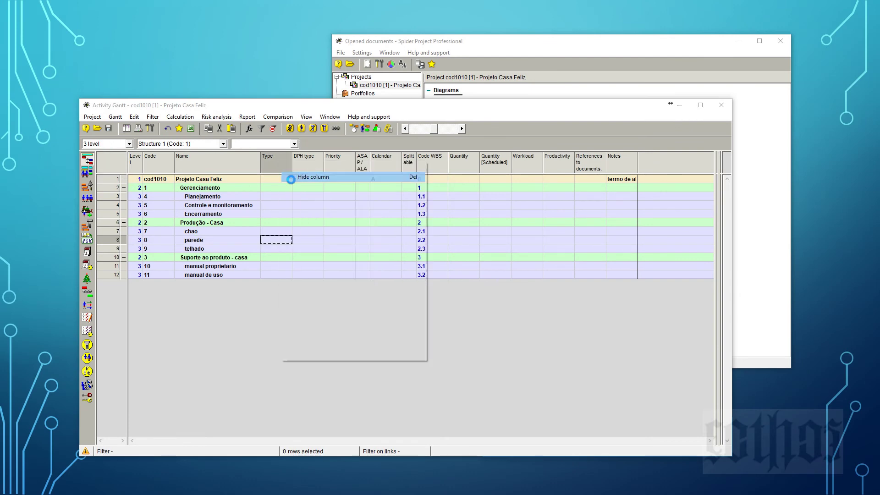
{"action": "right_click", "coordinate": [281, 163]}
{"action": "left_click", "coordinate": [300, 180]}
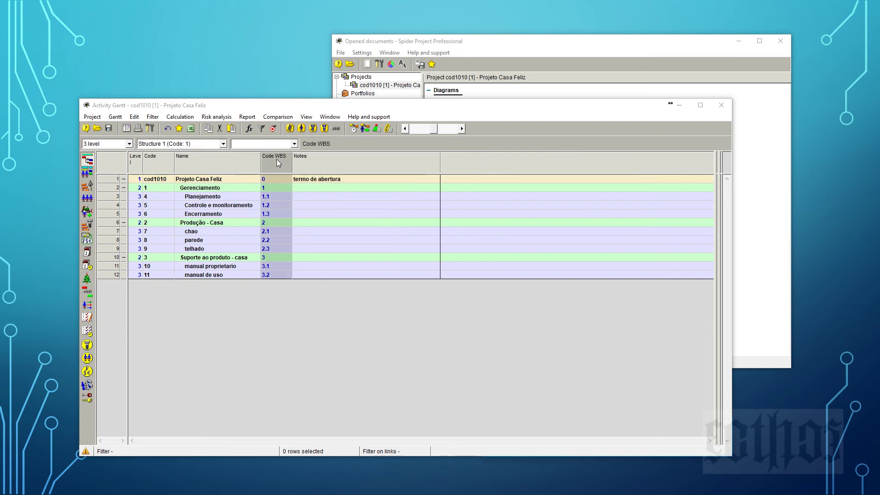
{"action": "mouse_move", "coordinate": [277, 158]}
{"action": "left_mouse_down"}
{"action": "mouse_move", "coordinate": [146, 166]}
{"action": "mouse_move", "coordinate": [184, 166]}
{"action": "left_mouse_up"}
{"action": "left_click", "coordinate": [242, 164]}
Insert the Manager column before the Notes column in the activity table
{"action": "left_click", "coordinate": [363, 163]}
{"action": "right_click", "coordinate": [363, 163]}
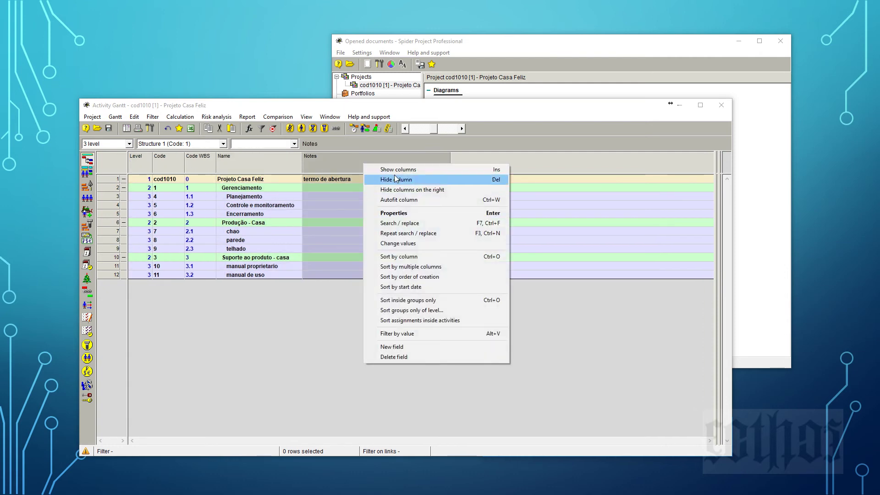
{"action": "left_click", "coordinate": [397, 170]}
{"action": "left_click", "coordinate": [386, 201]}
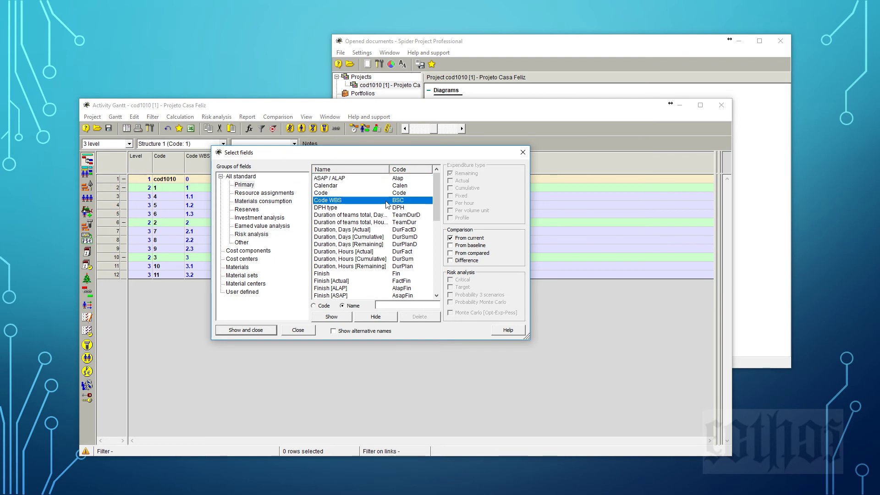
{"action": "key", "text": "m"}
{"action": "left_click", "coordinate": [268, 330]}
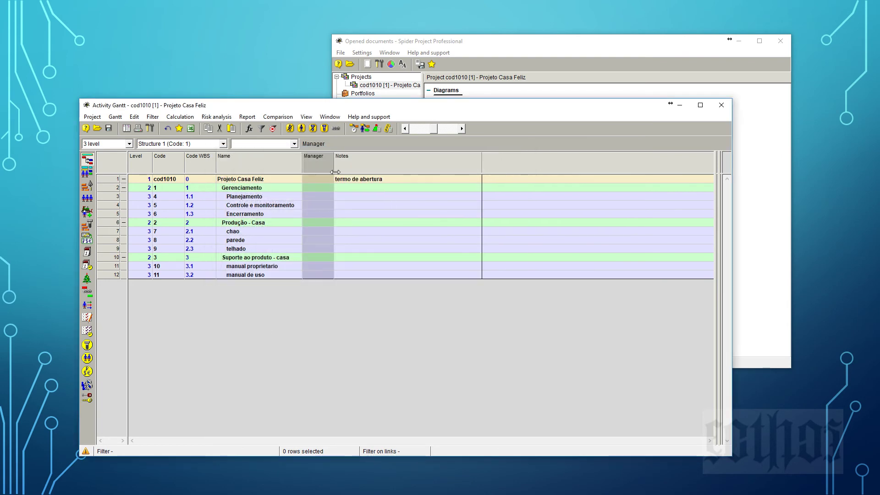
{"action": "right_click", "coordinate": [379, 165]}
{"action": "left_click", "coordinate": [396, 169]}
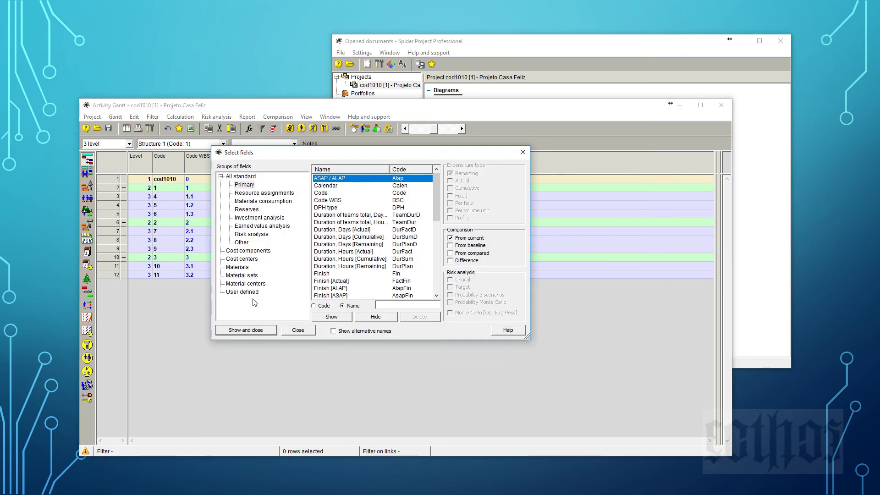
{"action": "key", "text": "Escape"}
{"action": "right_click", "coordinate": [512, 160]}
{"action": "left_click", "coordinate": [531, 165]}
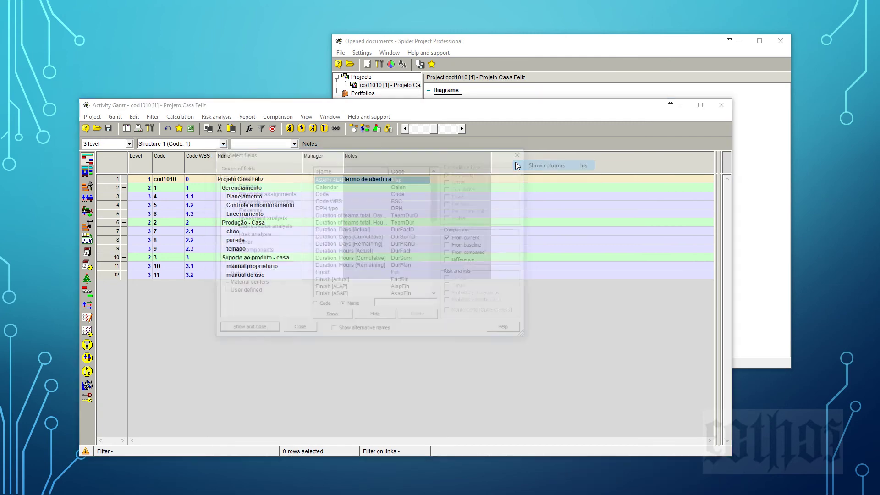
{"action": "left_click", "coordinate": [242, 292]}
{"action": "key", "text": "Escape"}
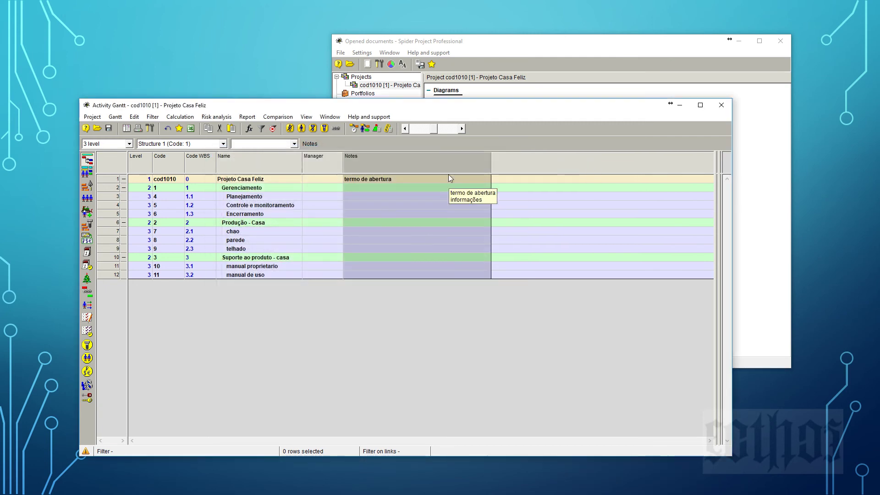
Create a text user field named "criterios de pagamento" with code cod10 after the Notes column
{"action": "right_click", "coordinate": [499, 164]}
{"action": "left_click", "coordinate": [511, 183]}
{"action": "type", "text": "criteri"}
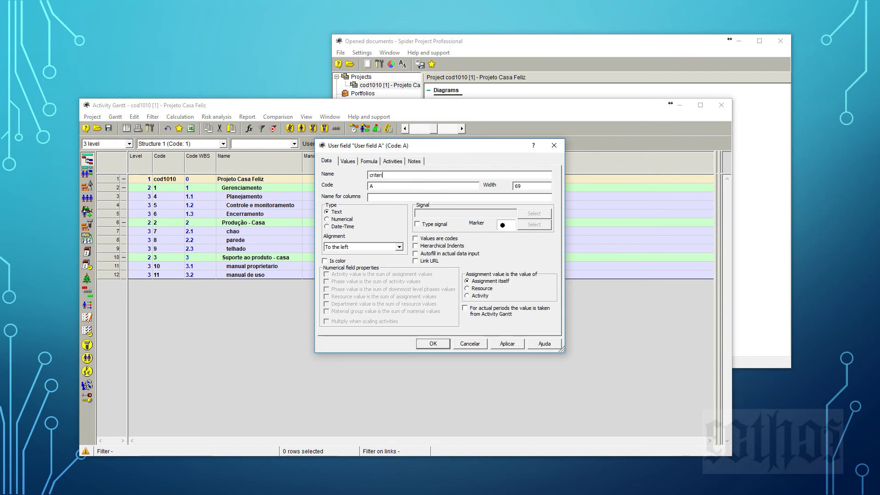
{"action": "type", "text": "os de pagamento"}
{"action": "key", "text": "Tab"}
{"action": "type", "text": "cod10"}
{"action": "key", "text": "Return"}
{"action": "right_click", "coordinate": [604, 180]}
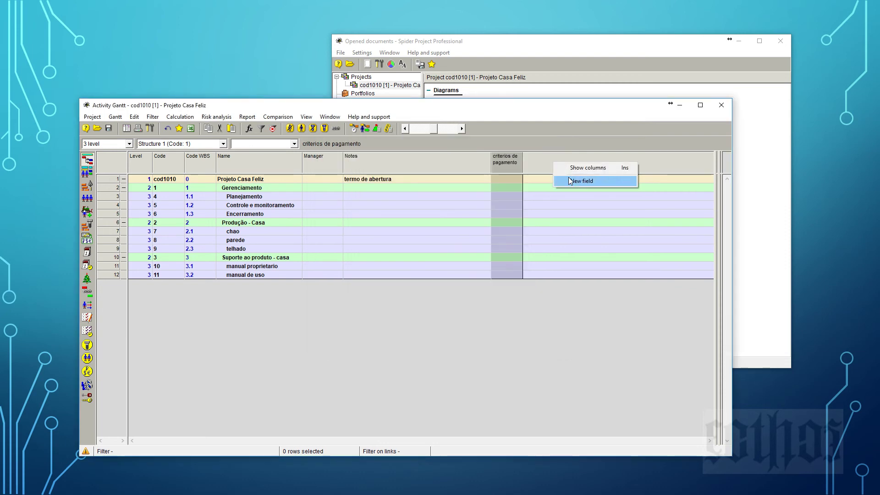
{"action": "left_click", "coordinate": [568, 171]}
{"action": "right_click", "coordinate": [573, 170]}
{"action": "left_click", "coordinate": [584, 188]}
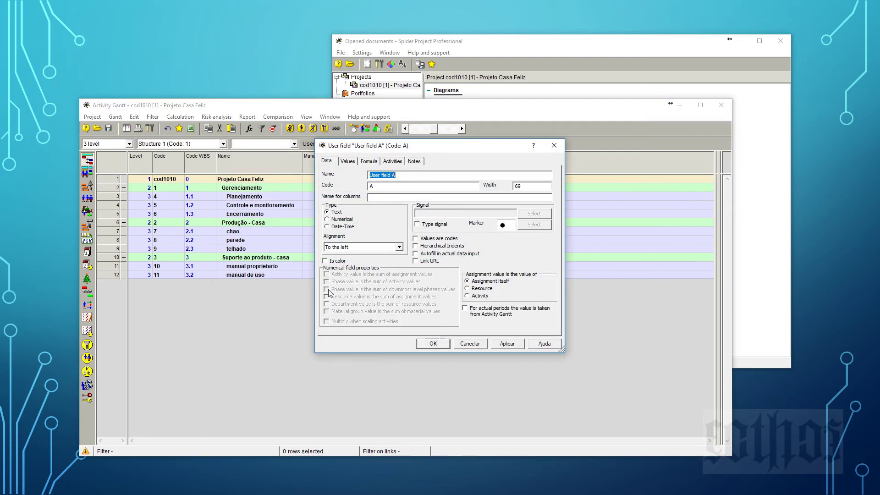
{"action": "left_click", "coordinate": [554, 145]}
Create a text user field named "criterios de qualidade" with code cod2020 after the criterios de pagamento column
{"action": "right_click", "coordinate": [592, 158]}
{"action": "left_click", "coordinate": [605, 177]}
{"action": "type", "text": "criterios de qualiudade"}
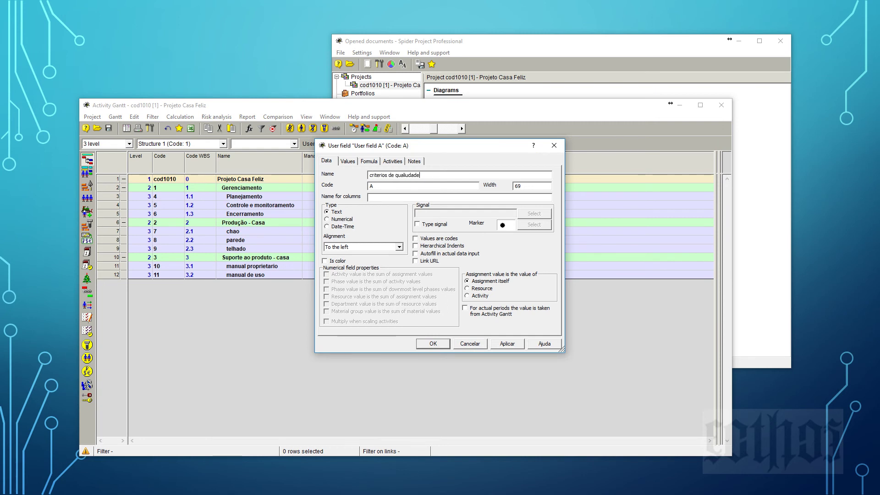
{"action": "key", "text": "BackSpace"}
{"action": "key", "text": "BackSpace"}
{"action": "key", "text": "BackSpace"}
{"action": "key", "text": "BackSpace"}
{"action": "key", "text": "BackSpace"}
{"action": "type", "text": "dad"}
{"action": "double_click", "coordinate": [422, 186]}
{"action": "type", "text": "cod2020"}
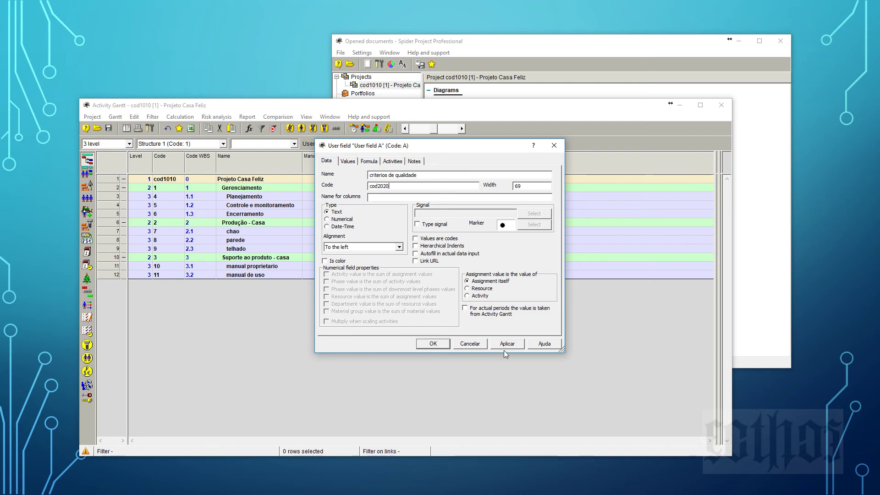
{"action": "left_click", "coordinate": [505, 347]}
{"action": "left_click", "coordinate": [438, 345]}
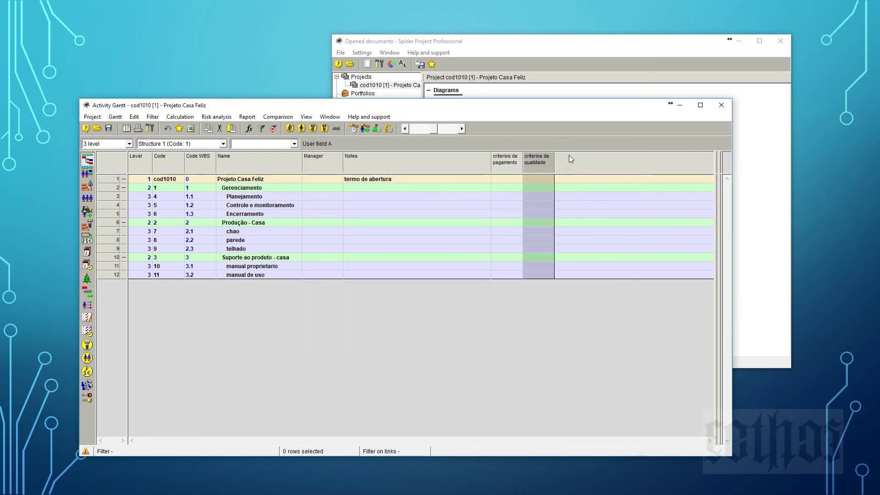
Create a text user field named "empresa responsavel" with code cod3030 after the criterios de qualidade column
{"action": "right_click", "coordinate": [570, 158]}
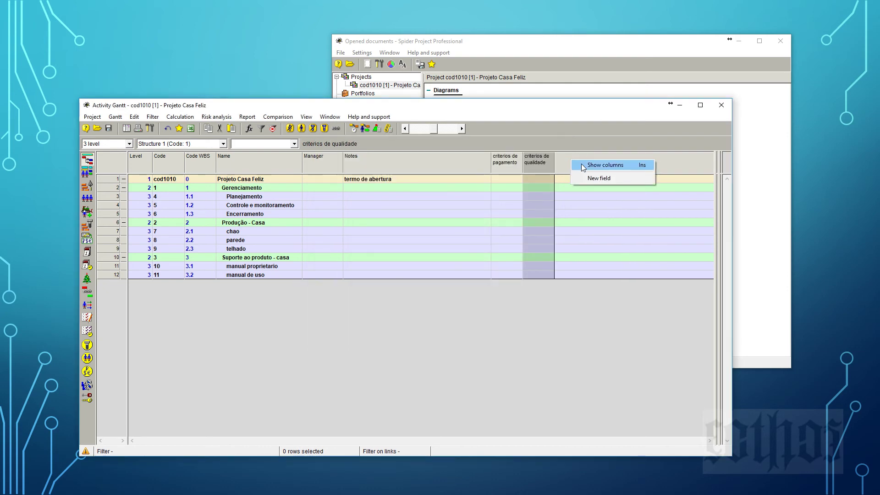
{"action": "left_click", "coordinate": [596, 177]}
{"action": "type", "text": "empresa responsavel"}
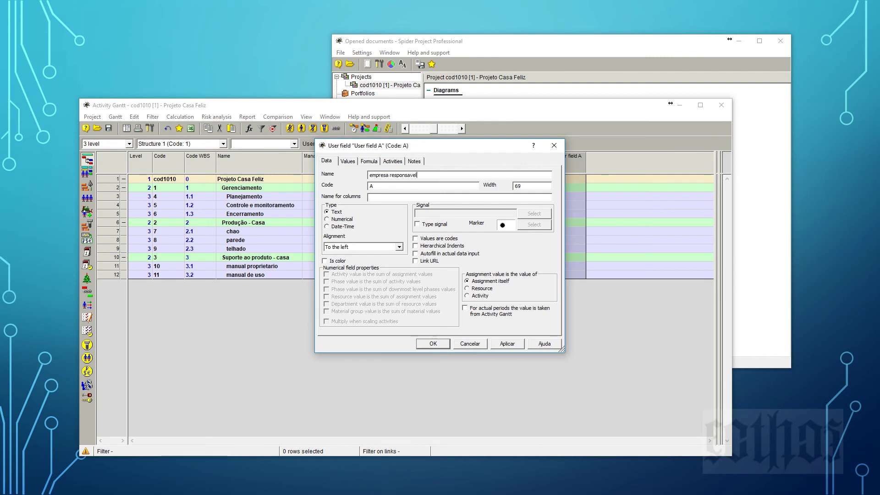
{"action": "double_click", "coordinate": [371, 186]}
{"action": "type", "text": "cod3030"}
{"action": "left_click", "coordinate": [432, 344]}
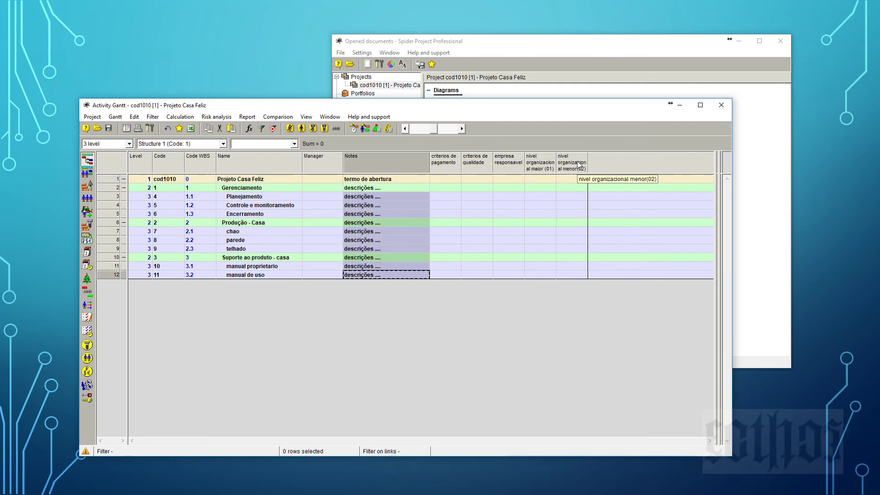
Slightly widen the nivel organizacional menor(02) column
{"action": "left_click_drag", "start_coordinate": [588, 160], "coordinate": [590, 160]}
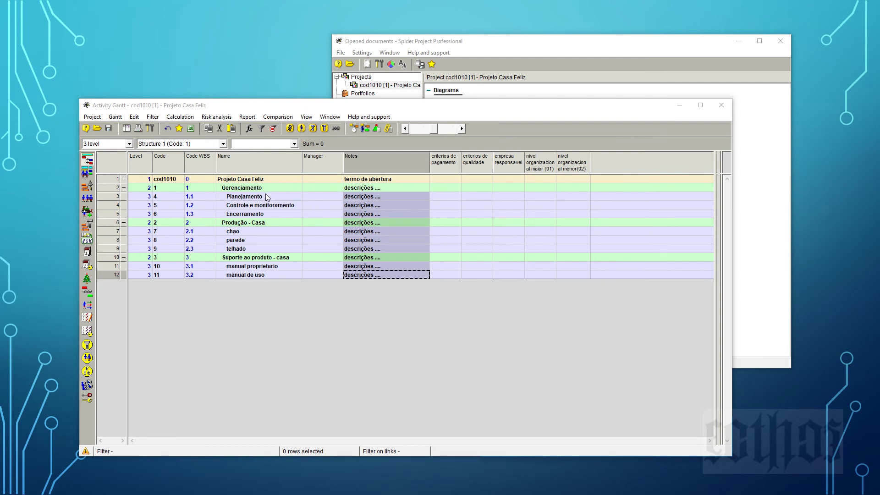
Examine the criterios de pagamento and criterios de qualidade columns against the level 3 phases of Produção - Casa and Suporte ao produto - casa
{"action": "left_click", "coordinate": [441, 195]}
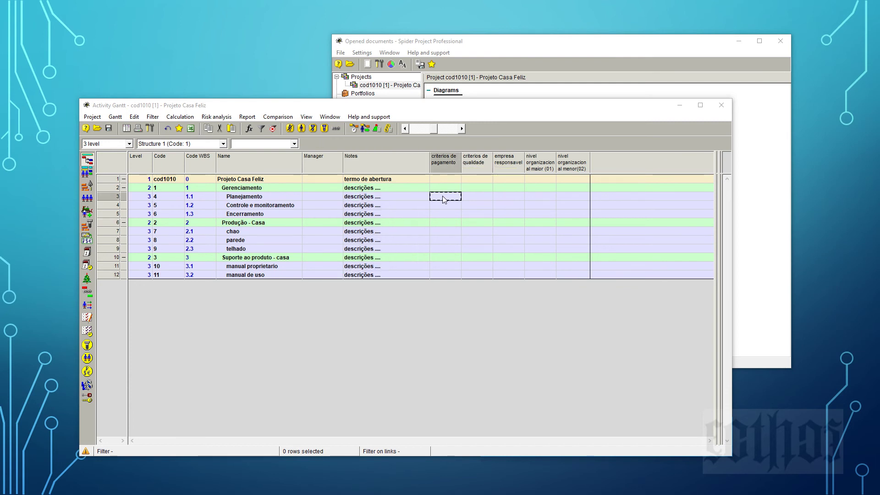
{"action": "left_click", "coordinate": [447, 228]}
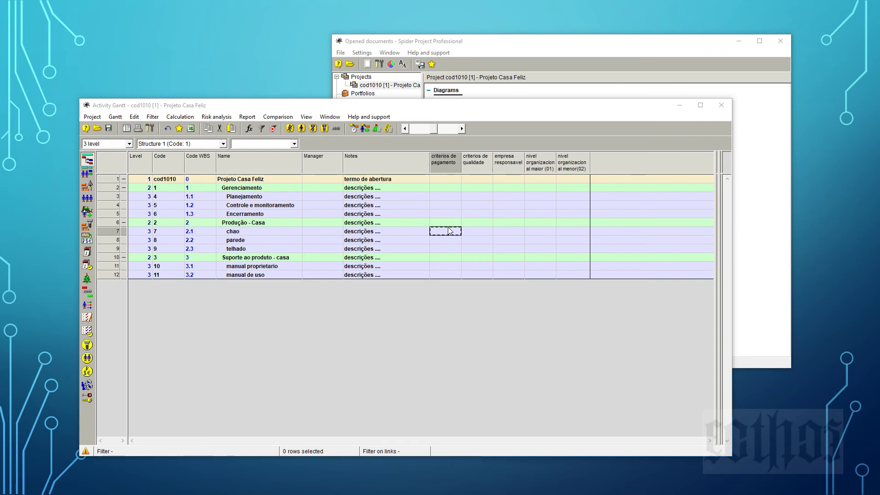
{"action": "left_click", "coordinate": [448, 237]}
{"action": "left_click", "coordinate": [451, 248]}
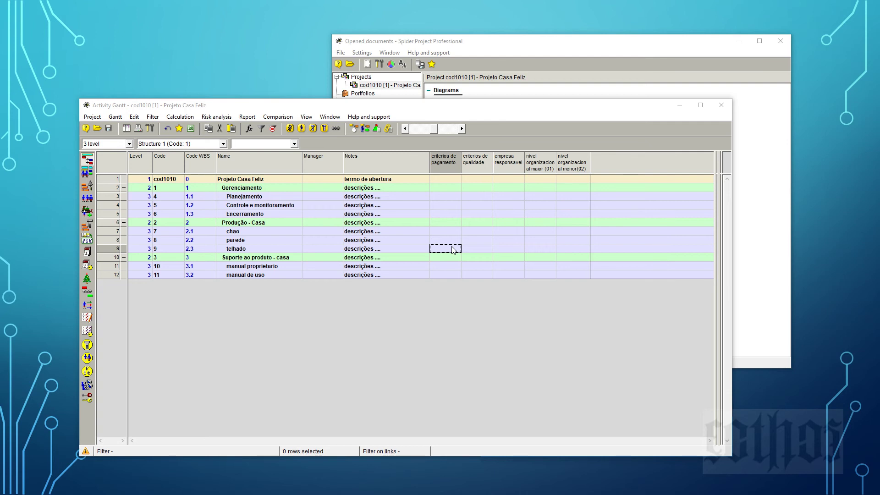
{"action": "left_click", "coordinate": [485, 167]}
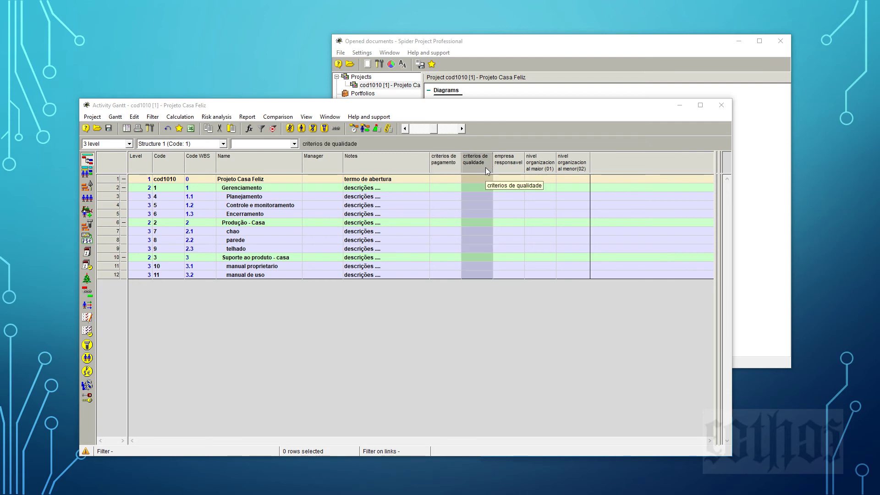
{"action": "left_click", "coordinate": [485, 197]}
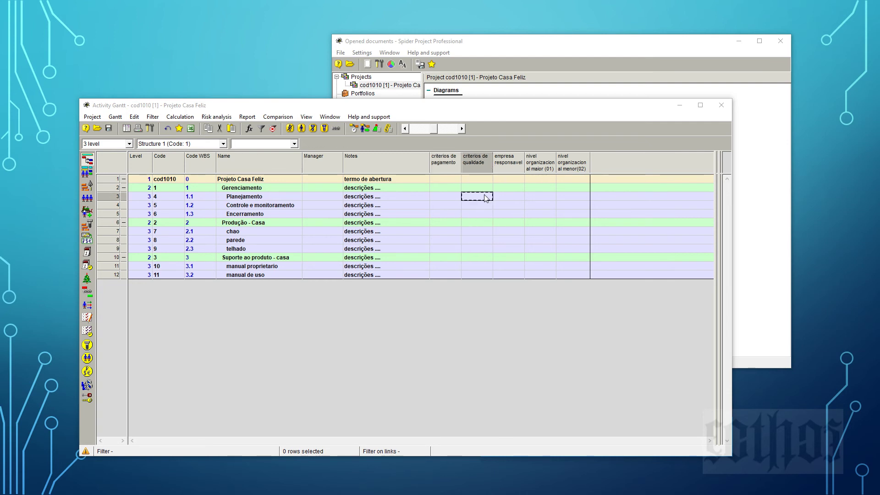
{"action": "left_click", "coordinate": [288, 249]}
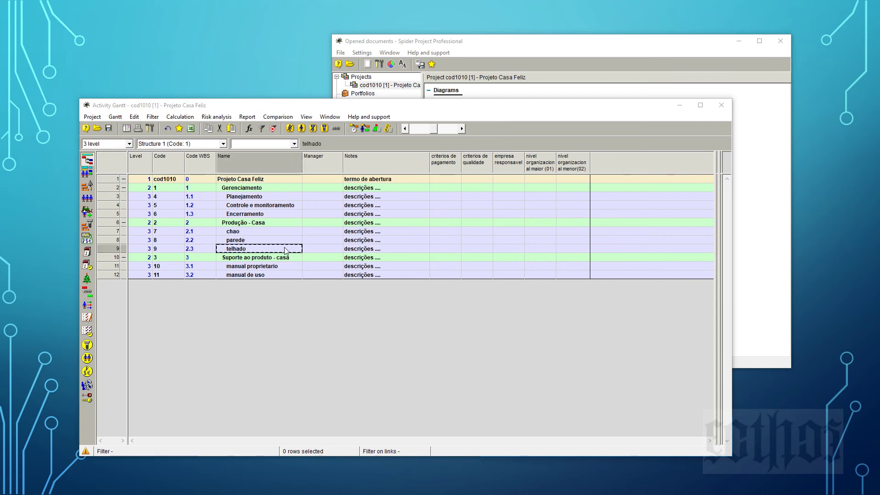
{"action": "left_click", "coordinate": [282, 270]}
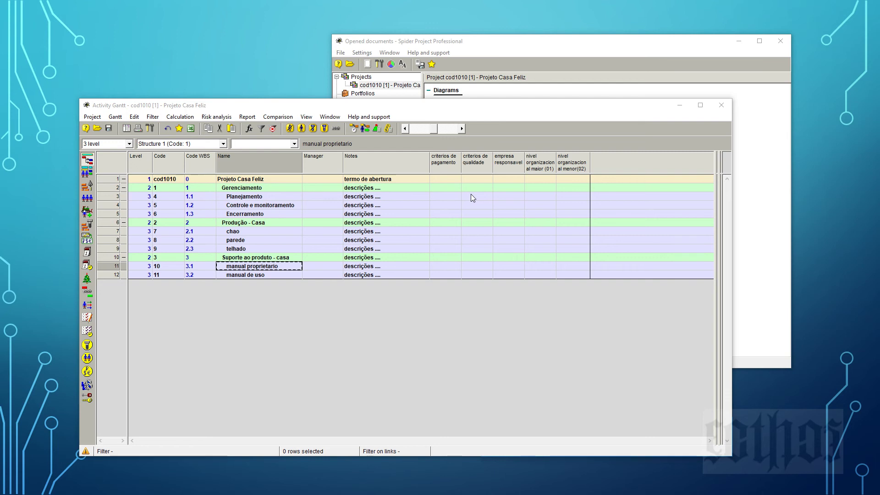
Examine the empresa responsavel, nivel organizacional maior (01) and nivel organizacional menor(02) columns for the Gerenciamento and Produção - Casa phases
{"action": "left_click", "coordinate": [509, 188]}
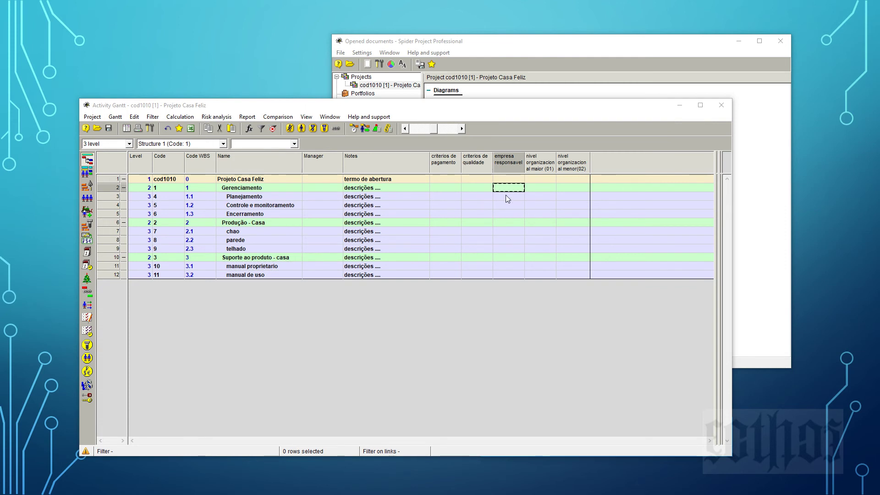
{"action": "left_click", "coordinate": [251, 198]}
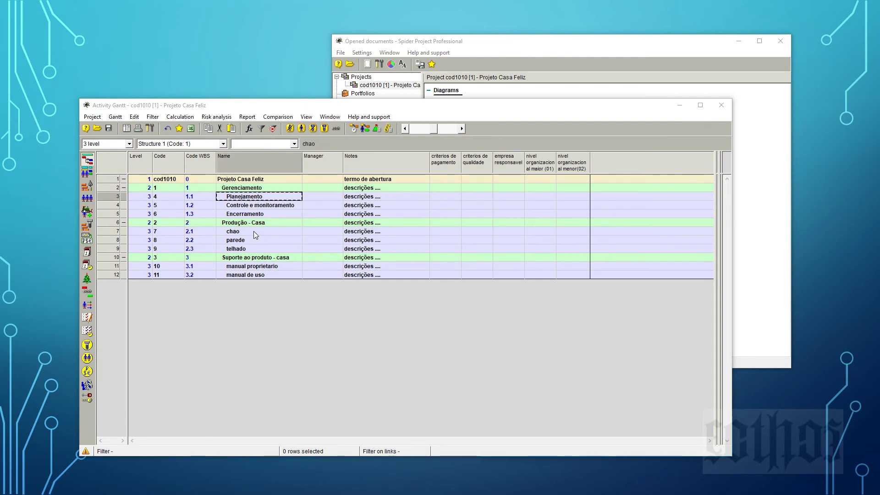
{"action": "left_click", "coordinate": [254, 231]}
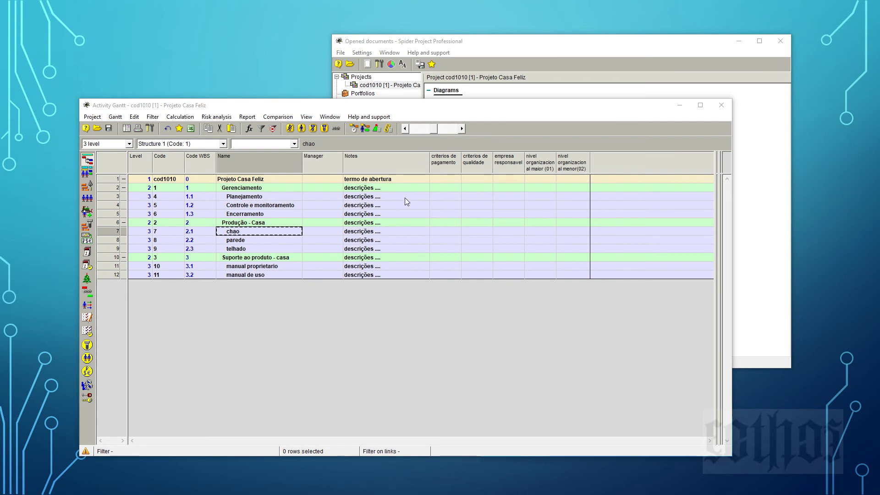
{"action": "left_click", "coordinate": [544, 196]}
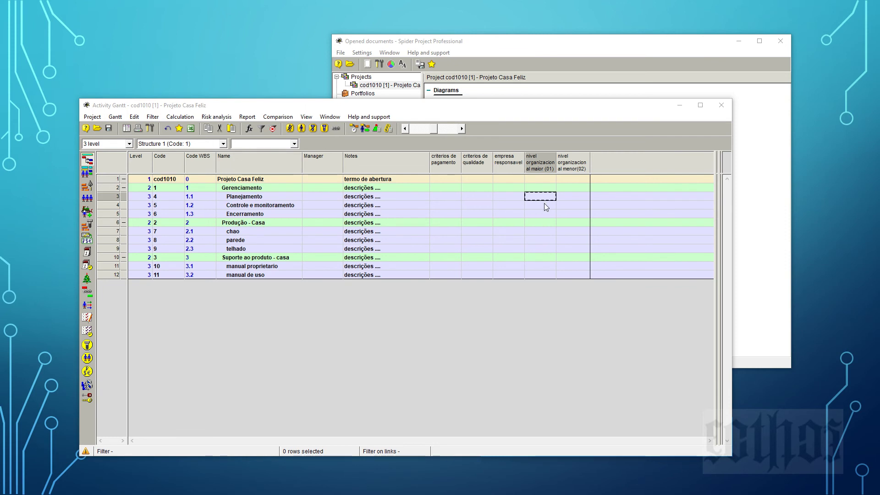
{"action": "left_click", "coordinate": [545, 204]}
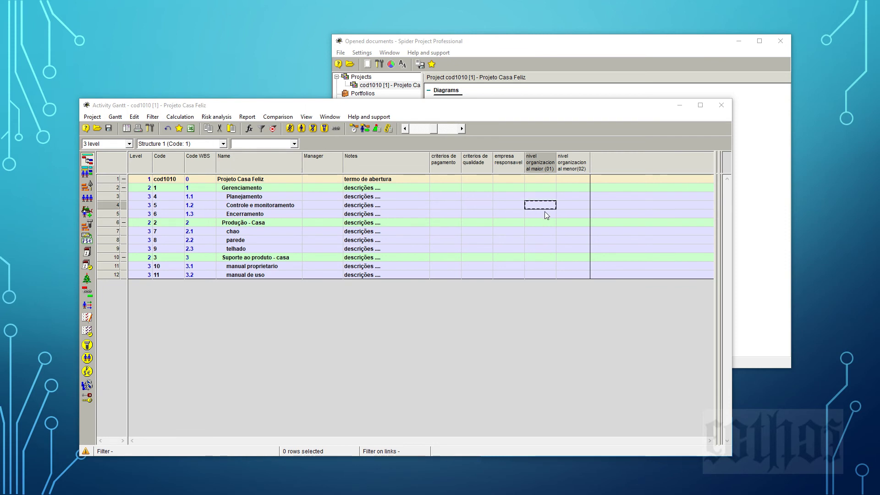
{"action": "left_click", "coordinate": [545, 213]}
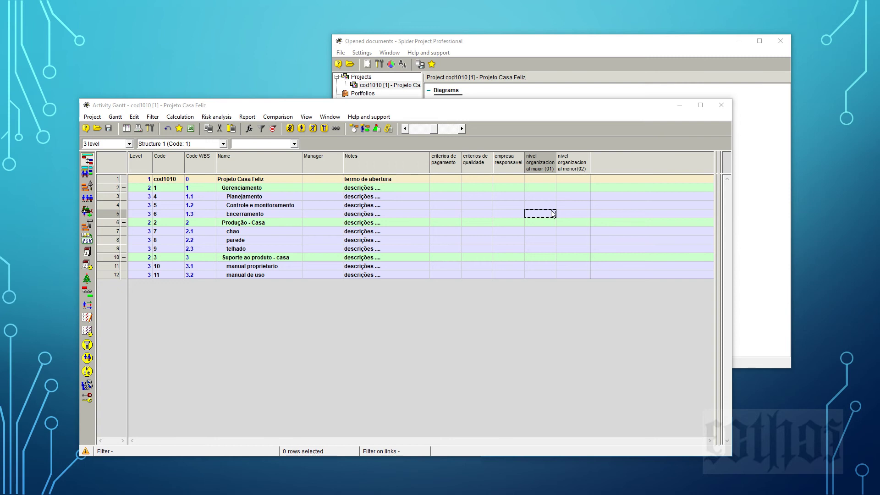
{"action": "left_click", "coordinate": [579, 156]}
{"action": "left_click", "coordinate": [554, 158]}
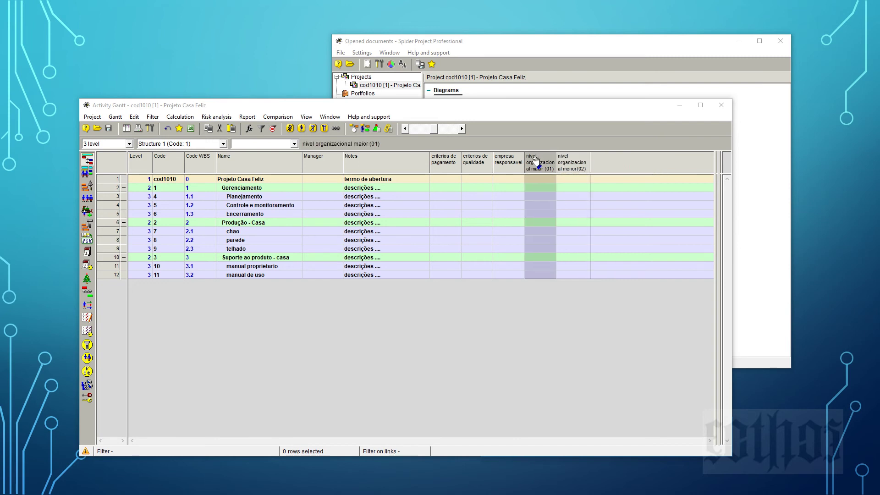
{"action": "left_click", "coordinate": [587, 159]}
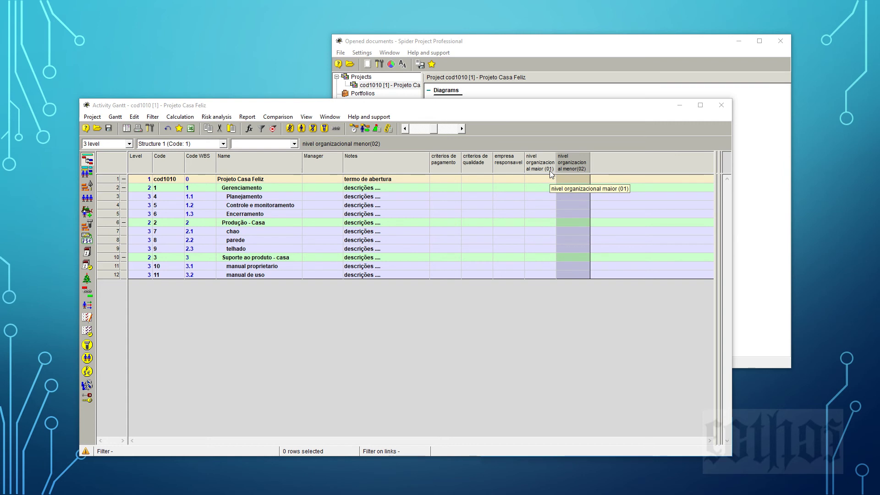
{"action": "left_click", "coordinate": [541, 193]}
{"action": "left_click", "coordinate": [567, 197]}
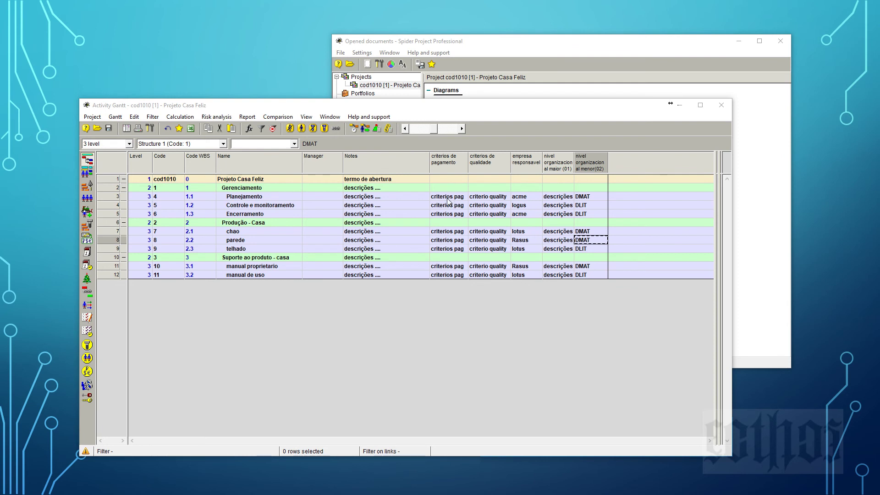
Inspect the Gerenciamento row across the five user field columns, from criterios de pagamento to nivel organizacional menor(02)
{"action": "left_click", "coordinate": [118, 190]}
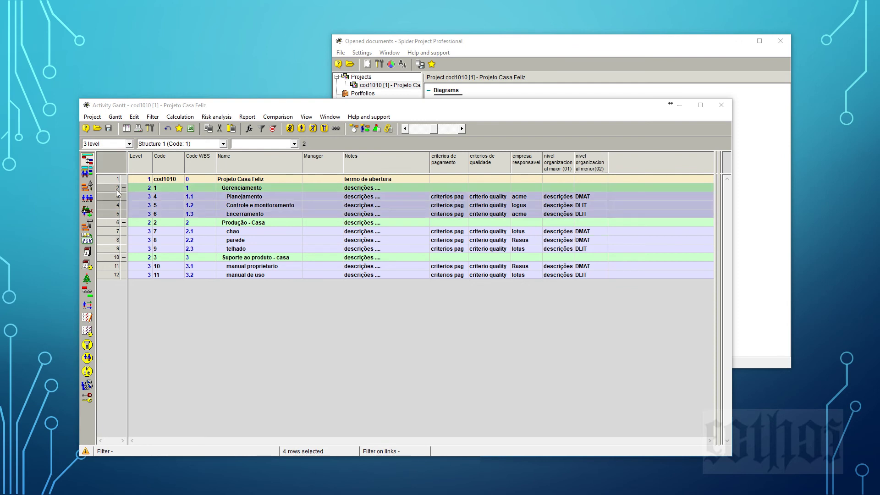
{"action": "left_click", "coordinate": [456, 188]}
{"action": "left_click", "coordinate": [476, 188]}
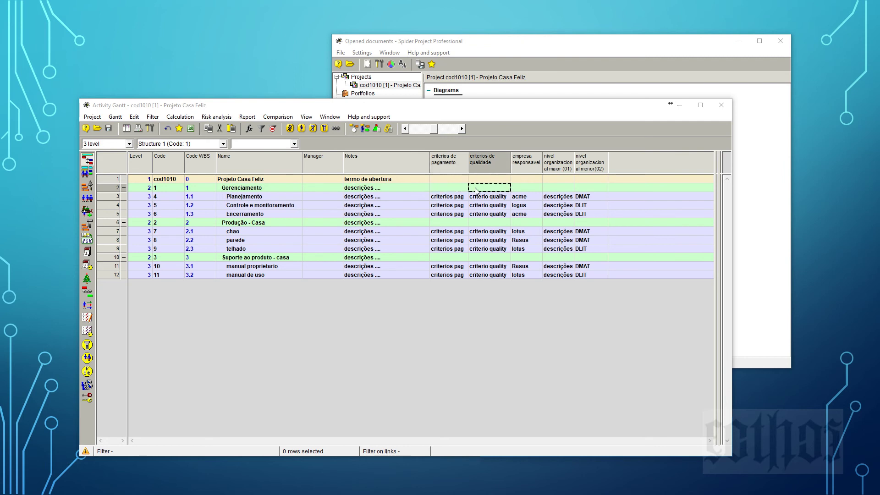
{"action": "left_click", "coordinate": [525, 187]}
{"action": "left_click", "coordinate": [551, 186]}
{"action": "left_click", "coordinate": [592, 186]}
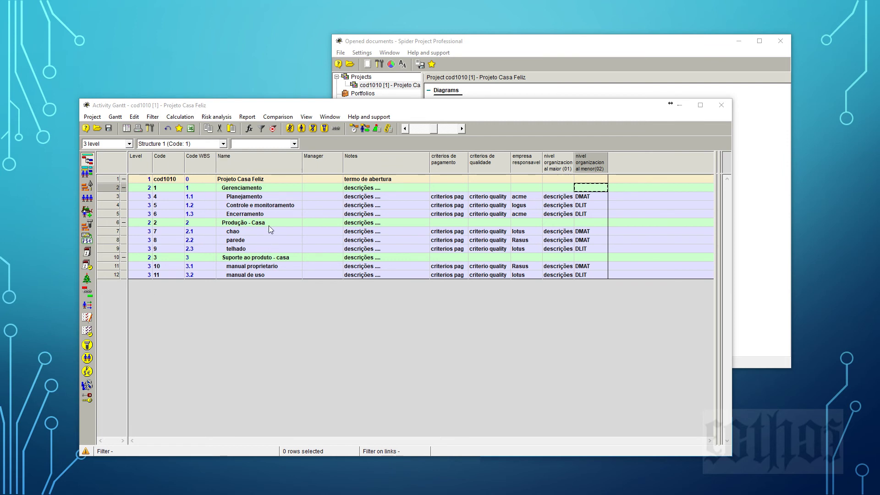
Review the level 3 phases grouped under Gerenciamento, Produção - Casa and Suporte ao produto - casa, and the Gerenciamento manager cell
{"action": "left_click", "coordinate": [283, 197]}
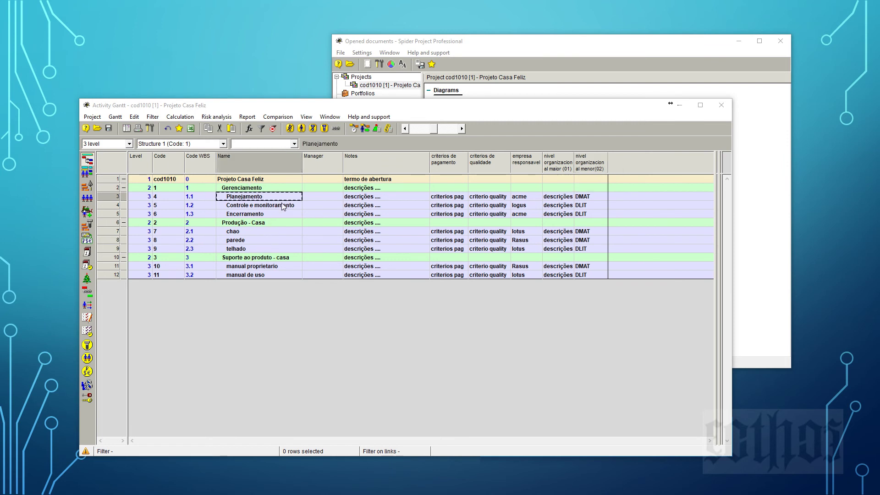
{"action": "left_click", "coordinate": [283, 205]}
{"action": "left_click", "coordinate": [284, 215]}
{"action": "left_click", "coordinate": [278, 232]}
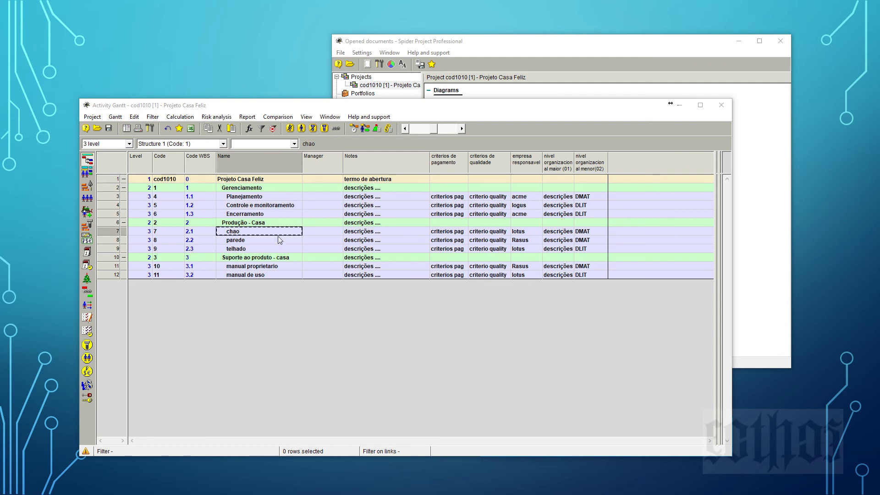
{"action": "left_click", "coordinate": [278, 240]}
{"action": "left_click", "coordinate": [279, 248]}
{"action": "left_click", "coordinate": [282, 198]}
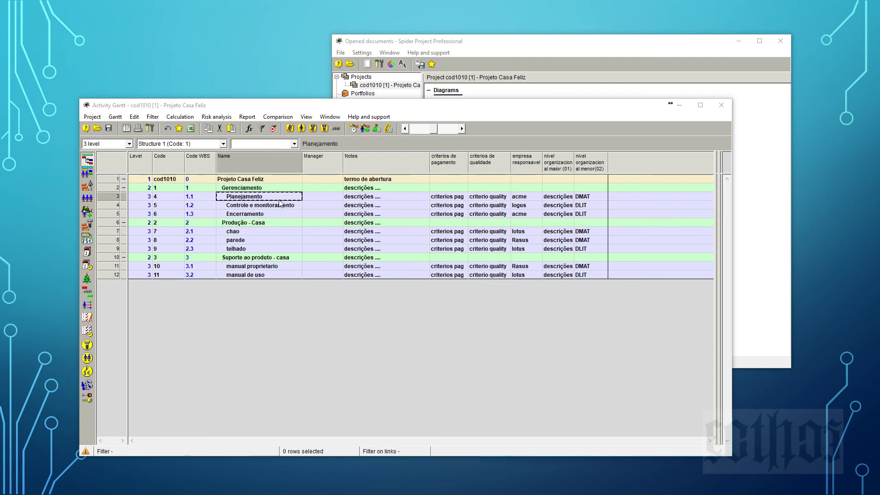
{"action": "left_click", "coordinate": [282, 205]}
{"action": "left_click", "coordinate": [281, 214]}
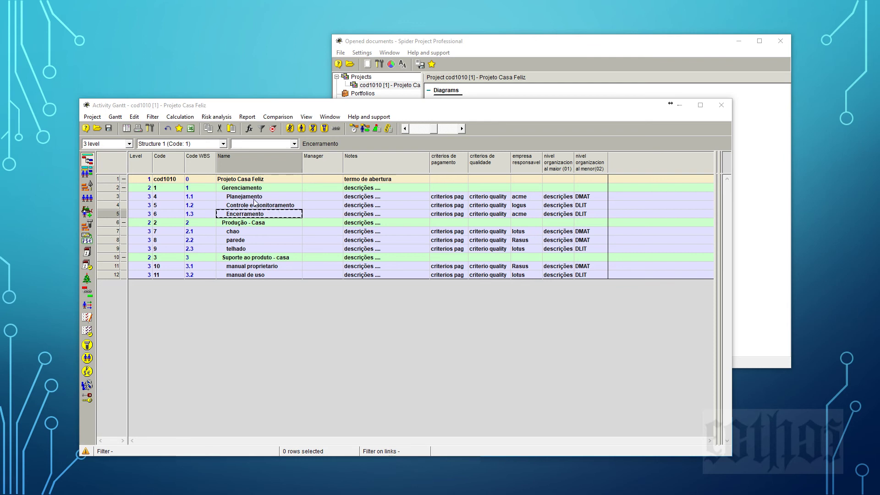
{"action": "left_click_drag", "start_coordinate": [254, 199], "coordinate": [254, 217]}
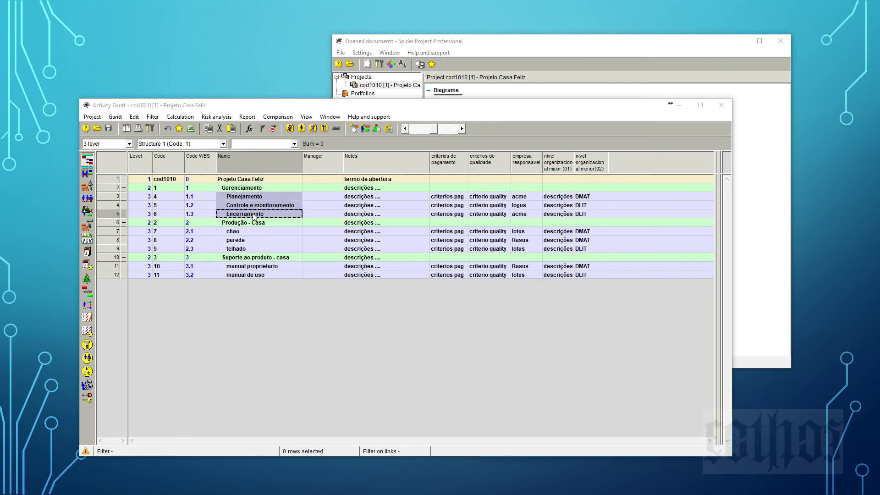
{"action": "left_click", "coordinate": [250, 231]}
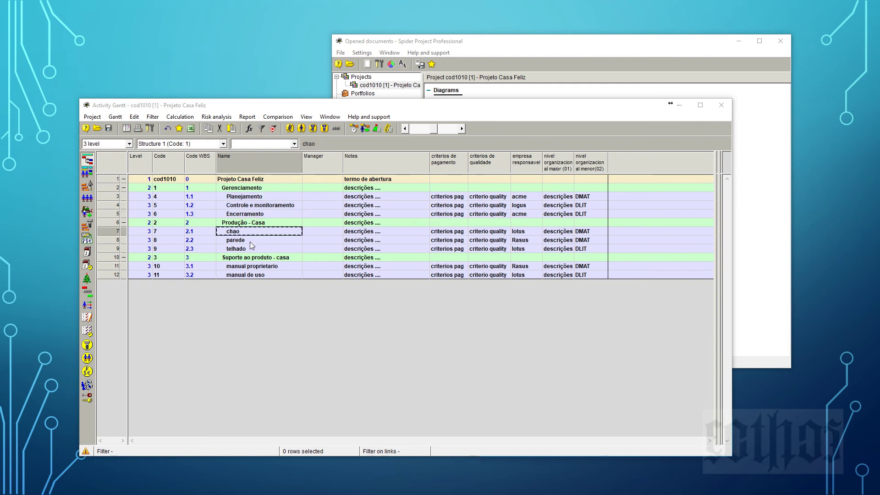
{"action": "left_click", "coordinate": [249, 248], "text": "shift"}
{"action": "left_click_drag", "start_coordinate": [255, 266], "coordinate": [257, 273]}
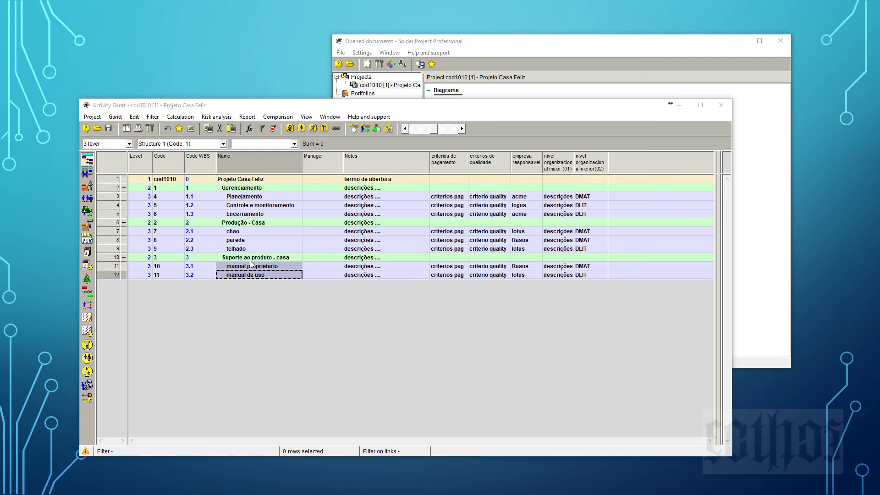
{"action": "left_click", "coordinate": [255, 182]}
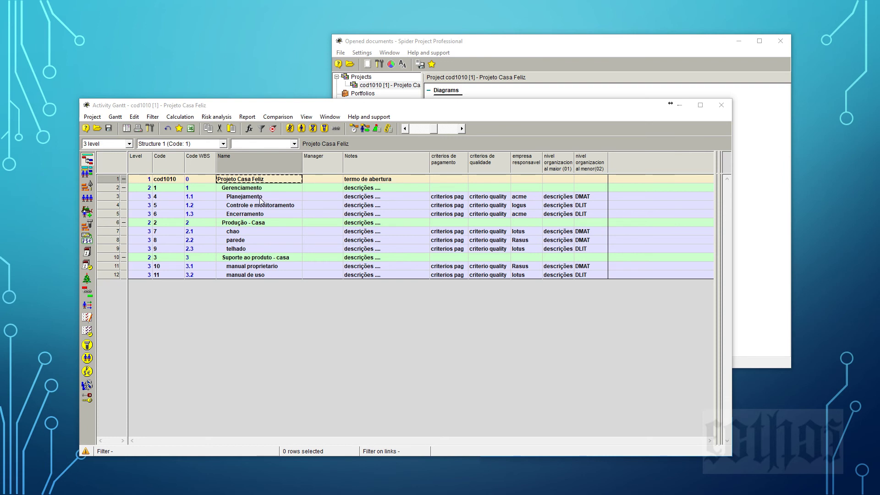
{"action": "left_click", "coordinate": [260, 198]}
{"action": "left_click", "coordinate": [262, 206]}
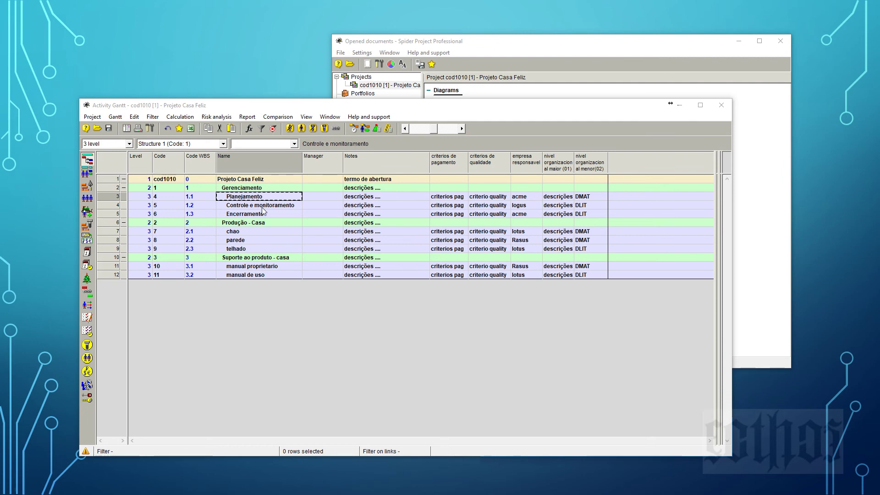
{"action": "left_click", "coordinate": [265, 214]}
{"action": "left_click", "coordinate": [264, 197]}
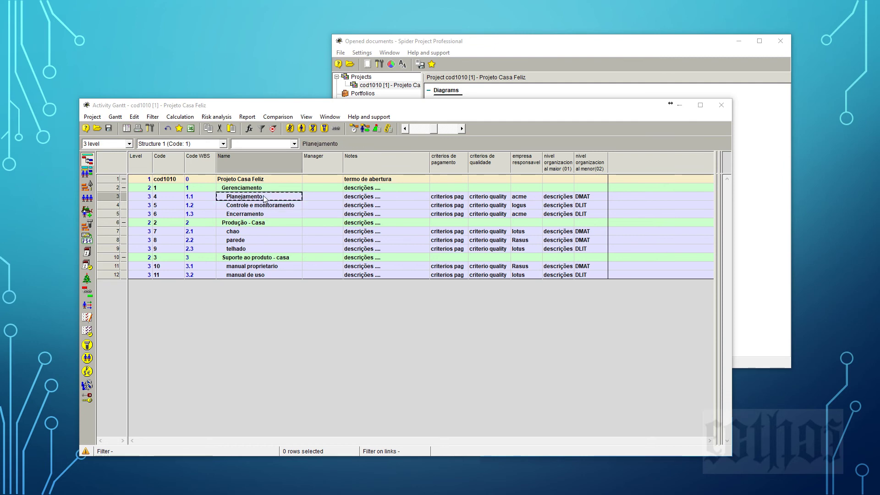
{"action": "left_click", "coordinate": [266, 212], "text": "shift"}
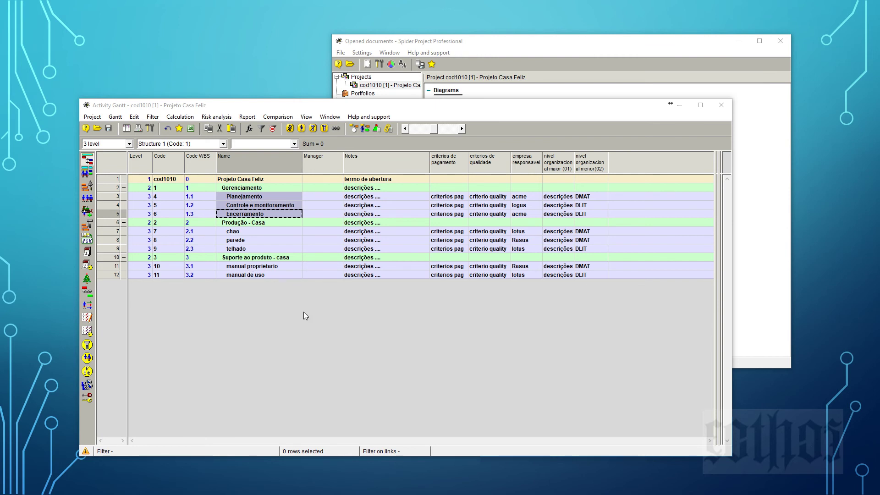
{"action": "left_click", "coordinate": [328, 187]}
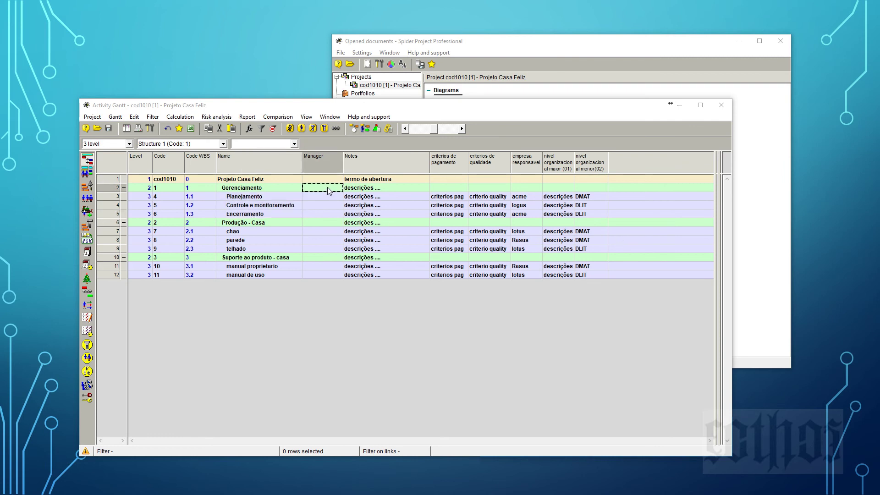
{"action": "left_click", "coordinate": [293, 196]}
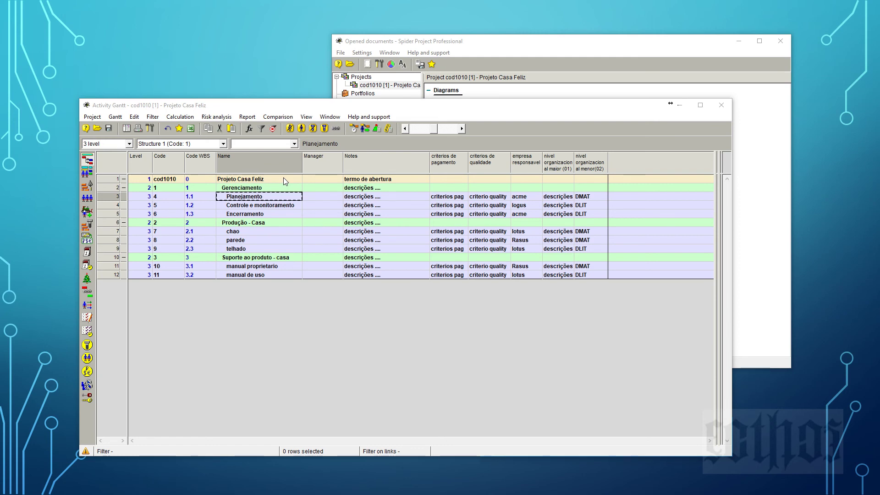
{"action": "left_click", "coordinate": [283, 178]}
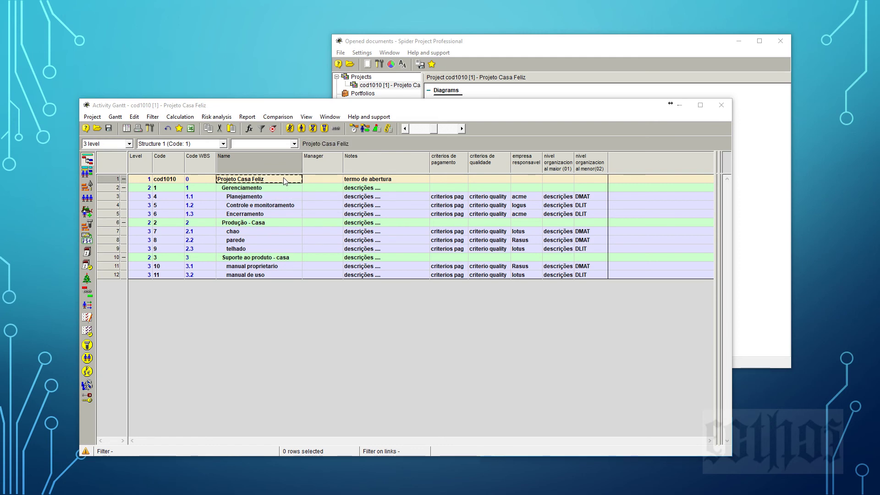
Look up the Code WBS field among the primary standard fields available as table columns
{"action": "right_click", "coordinate": [204, 162]}
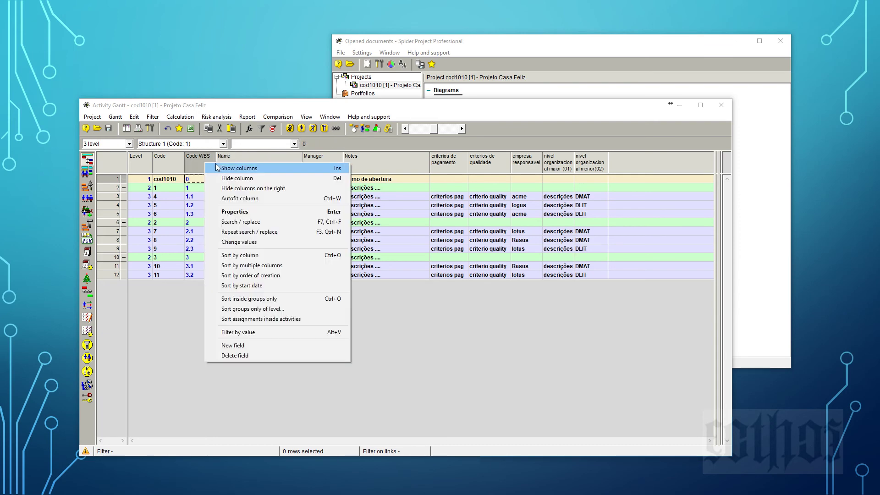
{"action": "left_click", "coordinate": [218, 167]}
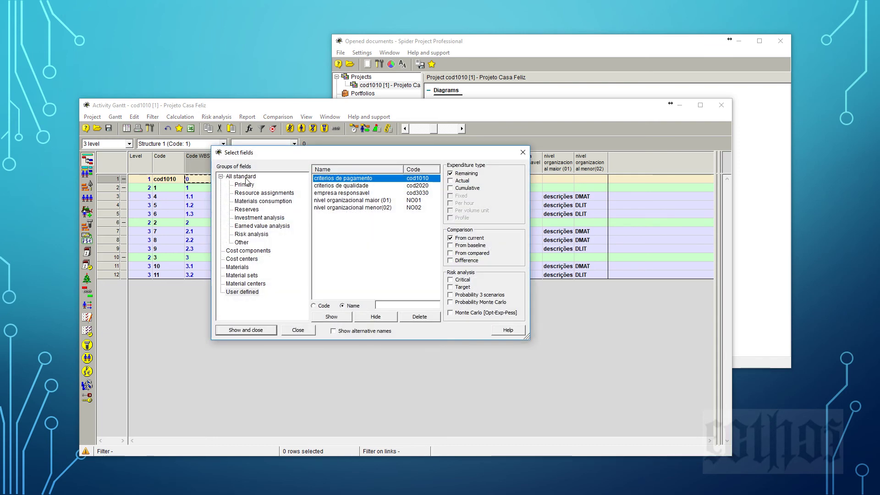
{"action": "left_click", "coordinate": [245, 185]}
{"action": "left_click", "coordinate": [330, 201]}
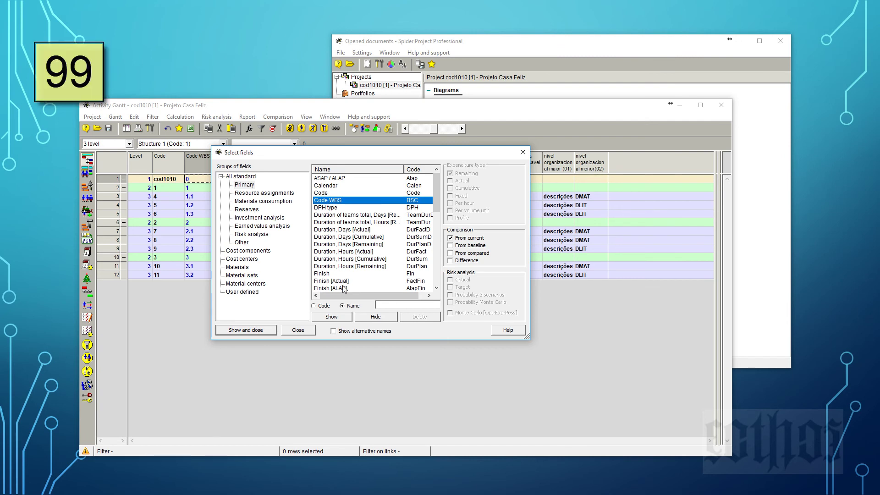
{"action": "left_click_drag", "start_coordinate": [426, 155], "coordinate": [598, 208]}
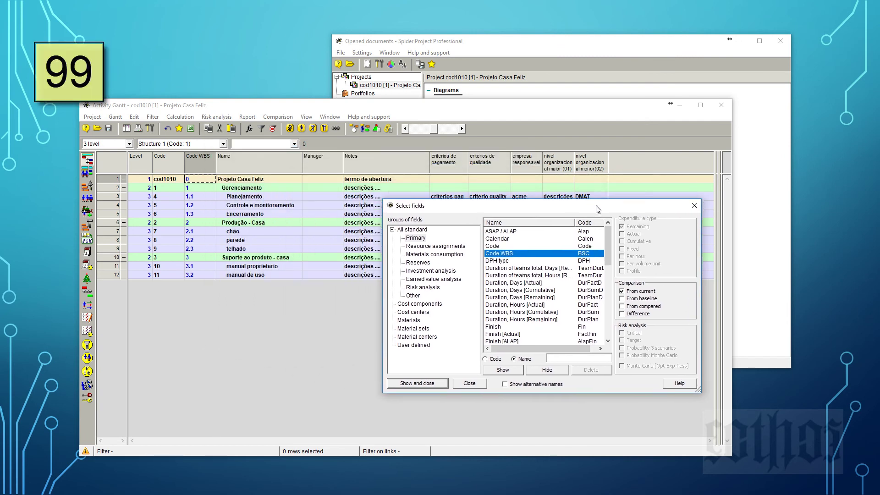
{"action": "left_click", "coordinate": [472, 385]}
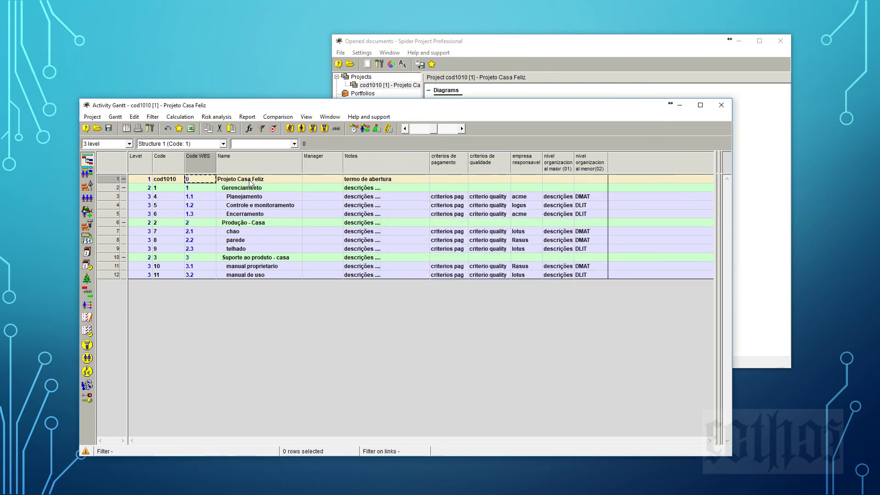
Examine the Code WBS values of the level 2 phases and of the level 3 phases beneath them
{"action": "left_click", "coordinate": [211, 188]}
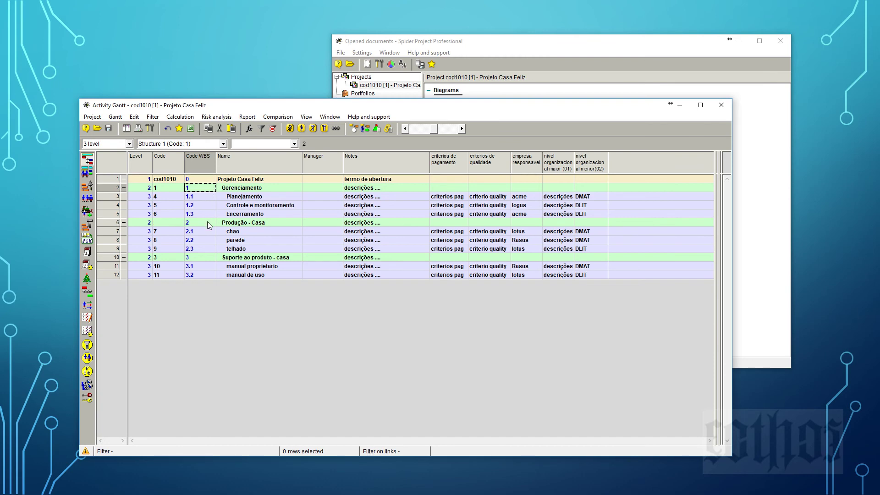
{"action": "left_click", "coordinate": [207, 221]}
{"action": "left_click", "coordinate": [207, 258]}
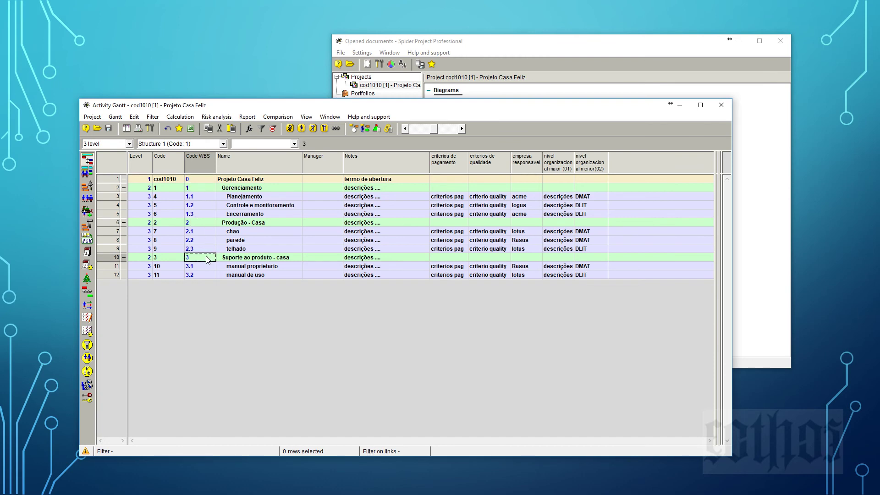
{"action": "left_click", "coordinate": [210, 188]}
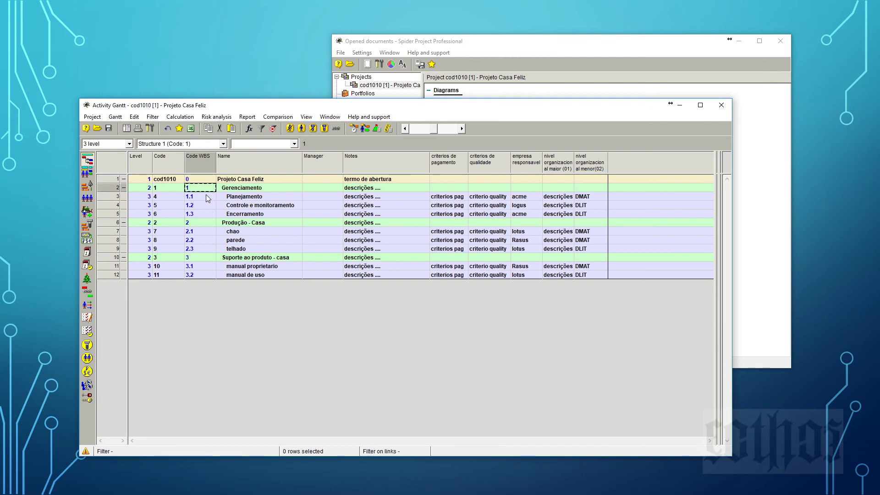
{"action": "left_click", "coordinate": [206, 196]}
{"action": "left_click", "coordinate": [204, 206]}
{"action": "left_click", "coordinate": [204, 213]}
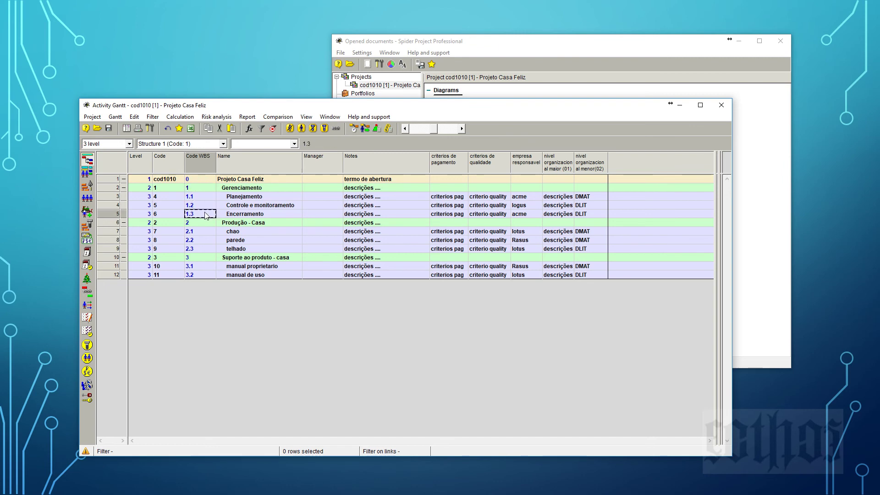
{"action": "left_click", "coordinate": [205, 231]}
{"action": "left_click", "coordinate": [205, 240]}
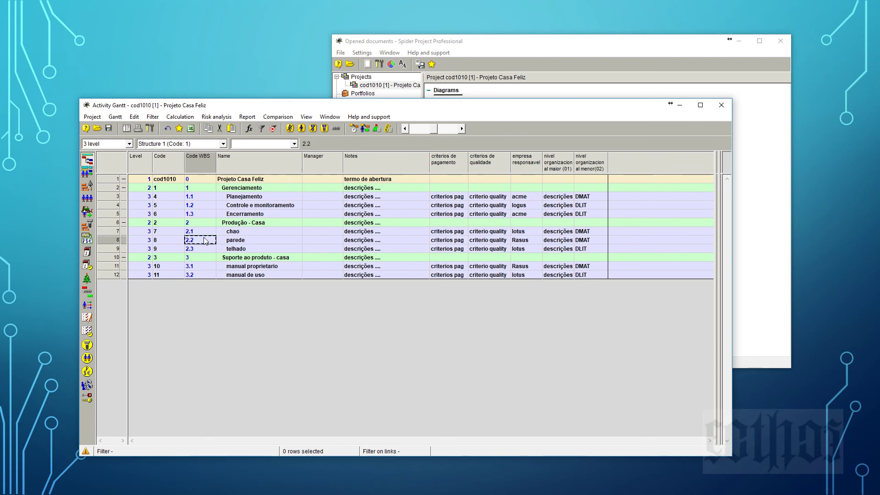
{"action": "left_click", "coordinate": [205, 249]}
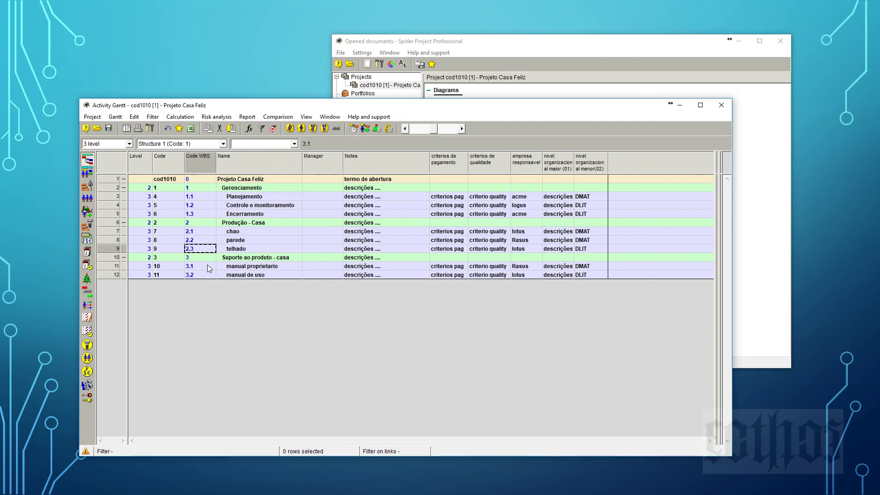
{"action": "left_click", "coordinate": [210, 267]}
{"action": "left_click", "coordinate": [209, 275]}
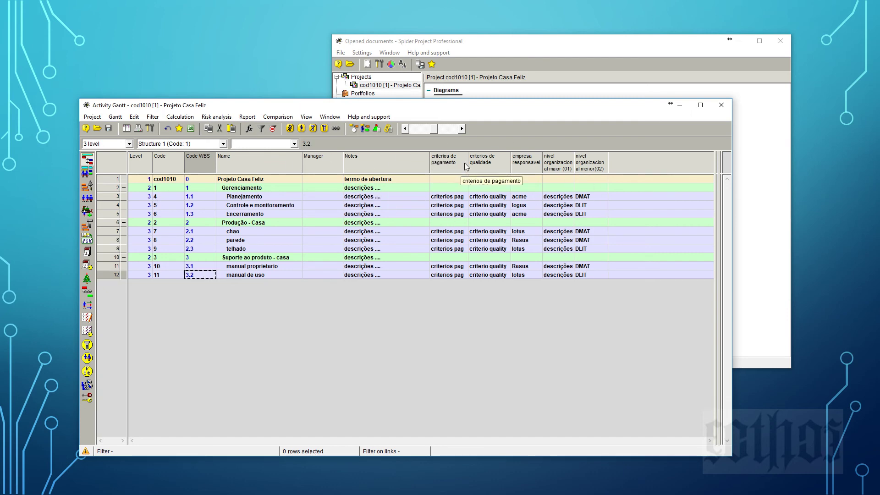
Review the names of the level 3 phases under Gerenciamento and Produção - Casa
{"action": "left_click", "coordinate": [292, 197]}
{"action": "left_click", "coordinate": [293, 205]}
{"action": "left_click", "coordinate": [293, 214]}
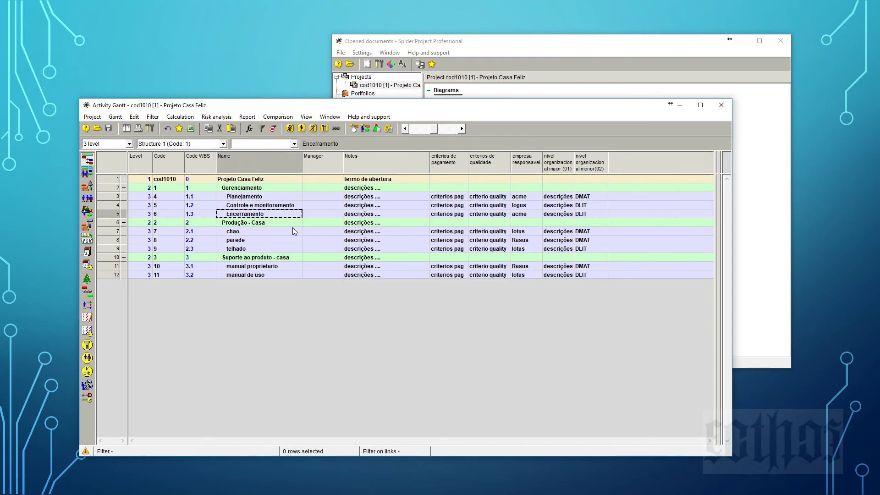
{"action": "left_click", "coordinate": [293, 231]}
{"action": "left_click", "coordinate": [293, 239]}
{"action": "left_click", "coordinate": [292, 249]}
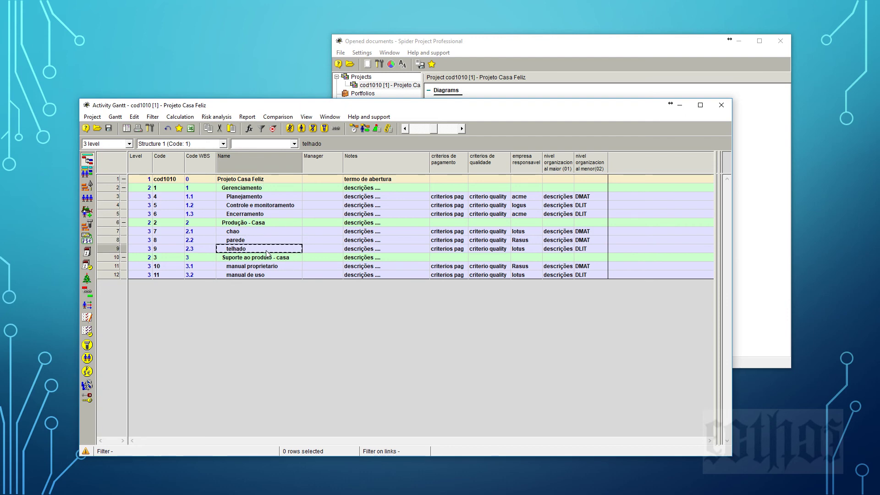
Set up a new WBS structure created by fields from Structure 1, using the user-defined field empresa responsavel
{"action": "left_click", "coordinate": [92, 116]}
{"action": "left_click", "coordinate": [98, 128]}
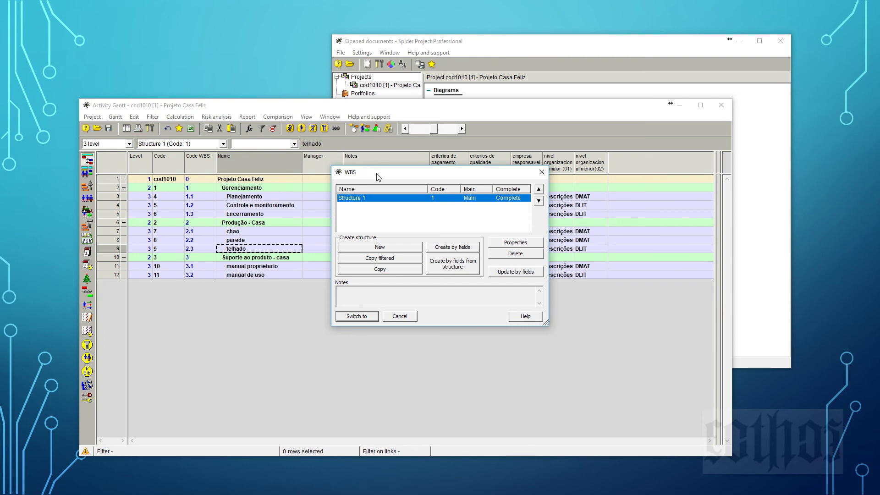
{"action": "left_click_drag", "start_coordinate": [377, 174], "coordinate": [514, 244]}
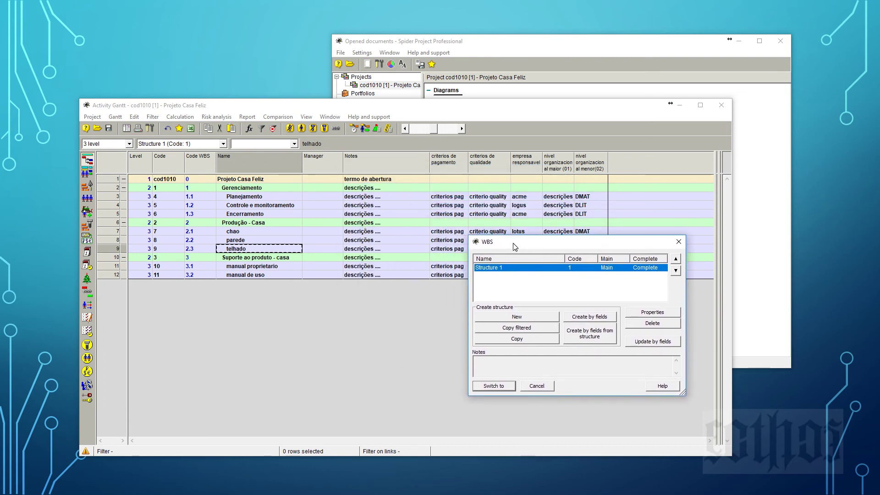
{"action": "left_click", "coordinate": [598, 337]}
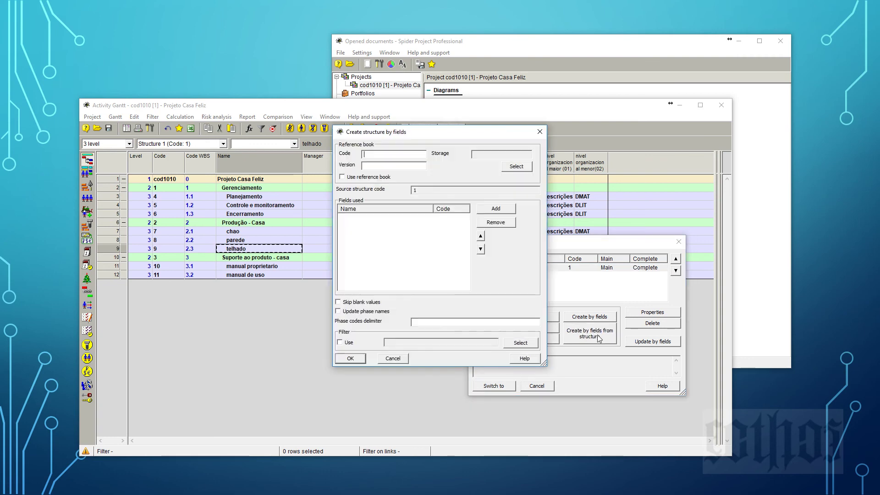
{"action": "left_click", "coordinate": [497, 209]}
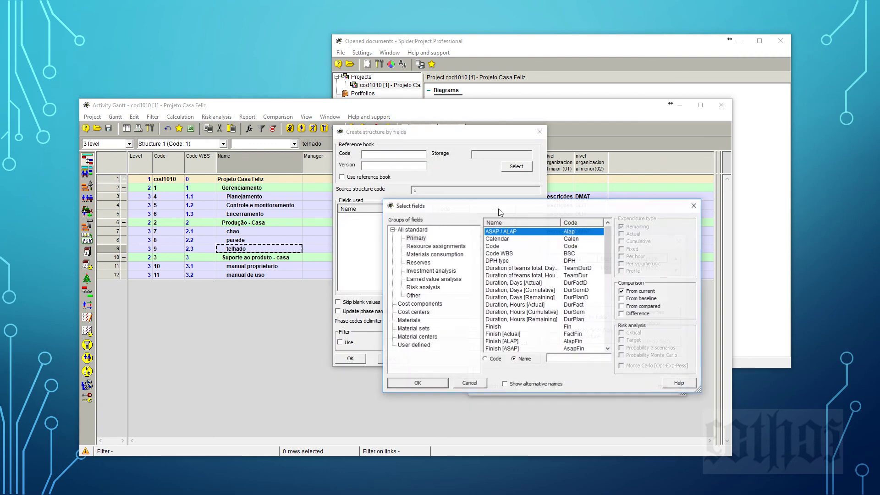
{"action": "left_click", "coordinate": [424, 346]}
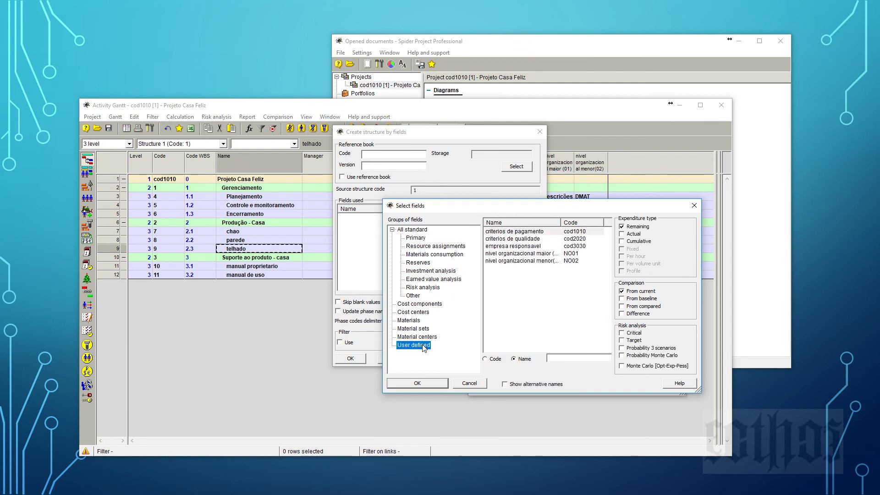
{"action": "left_click", "coordinate": [513, 248]}
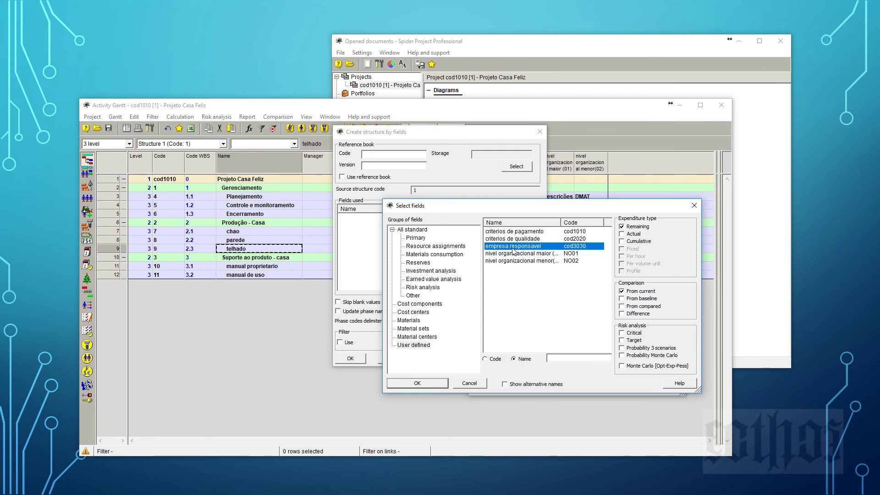
{"action": "left_click", "coordinate": [428, 385]}
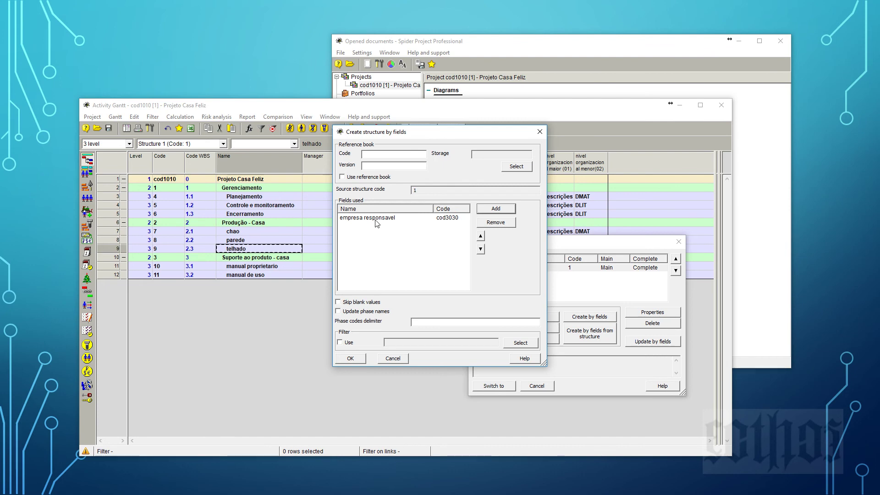
Generate the field-based structure and name it EAP - empresa
{"action": "left_click_drag", "start_coordinate": [424, 133], "coordinate": [314, 183]}
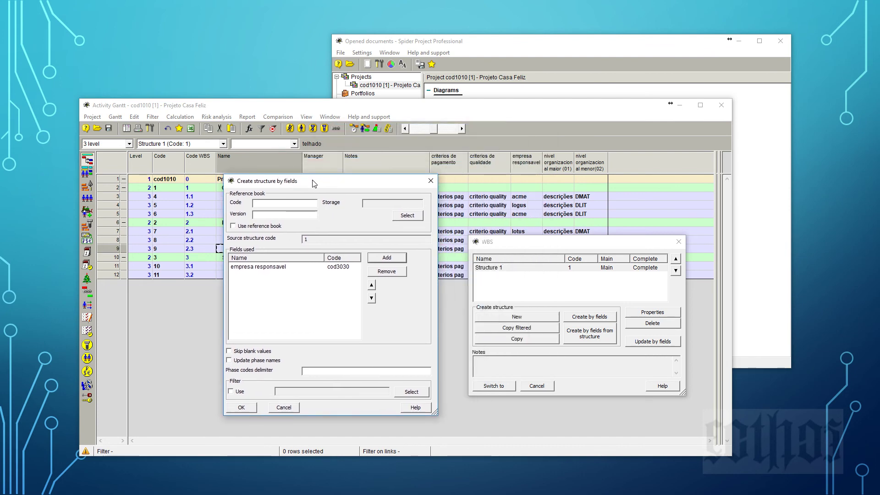
{"action": "left_click", "coordinate": [239, 409]}
{"action": "key", "text": "Tab"}
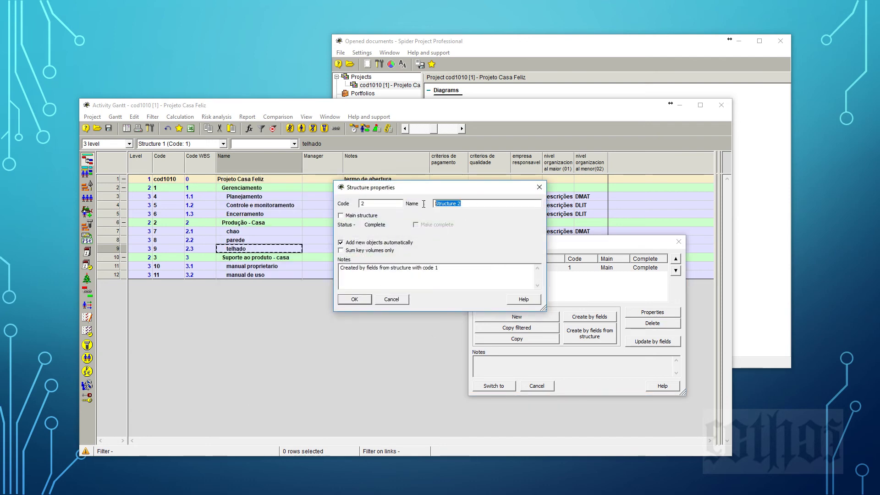
{"action": "type", "text": "EAP"}
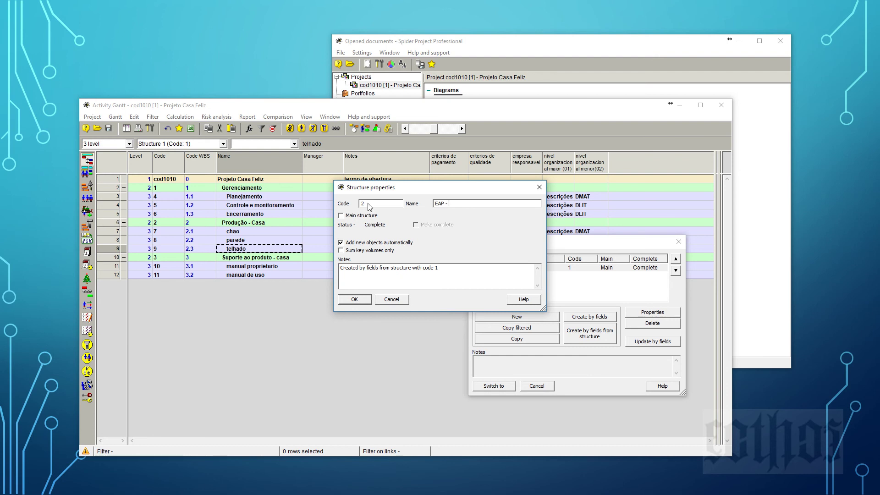
{"action": "type", "text": " - empresa"}
{"action": "left_click", "coordinate": [352, 301]}
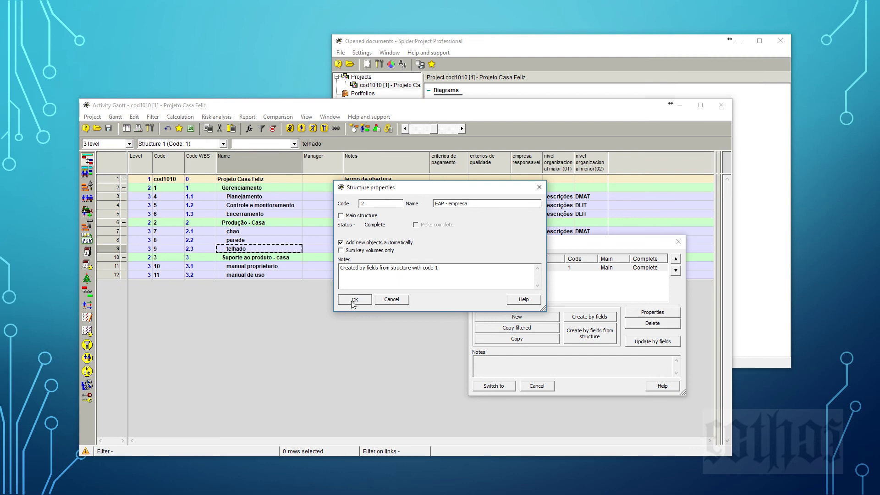
{"action": "left_click", "coordinate": [503, 276]}
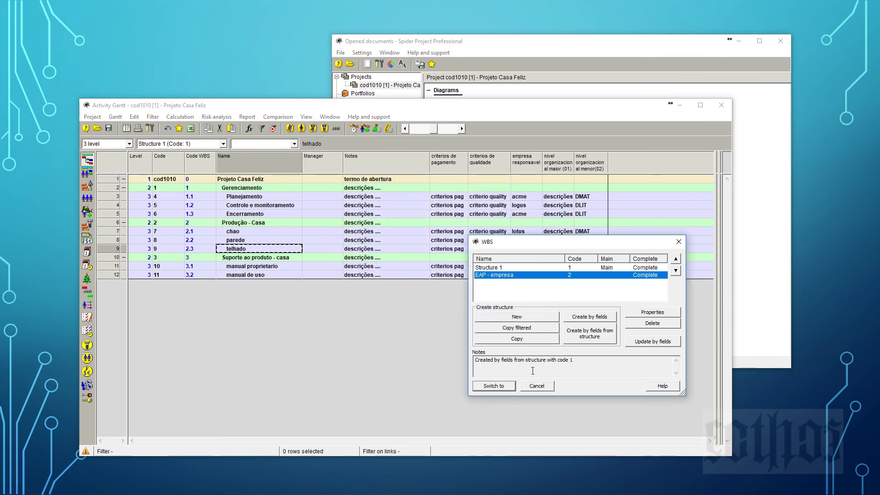
Rename the main structure, Structure 1, as EAP - produção
{"action": "left_click", "coordinate": [499, 268]}
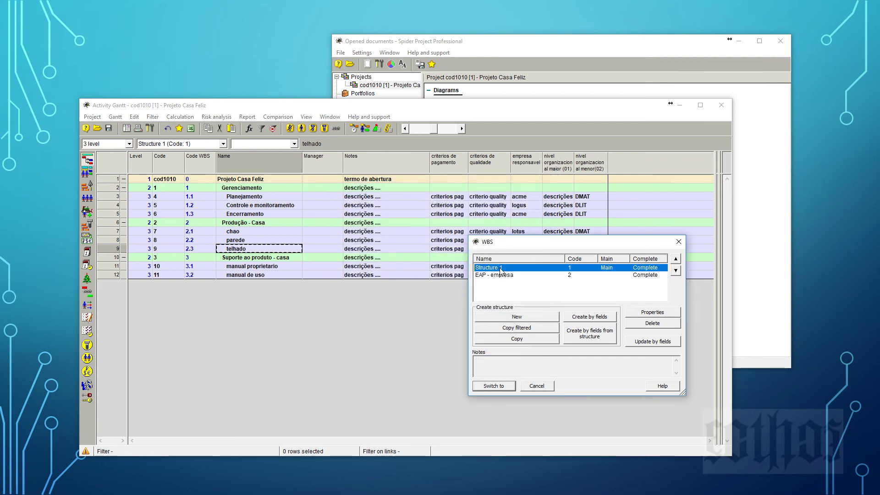
{"action": "left_click", "coordinate": [666, 314]}
{"action": "key", "text": "Tab"}
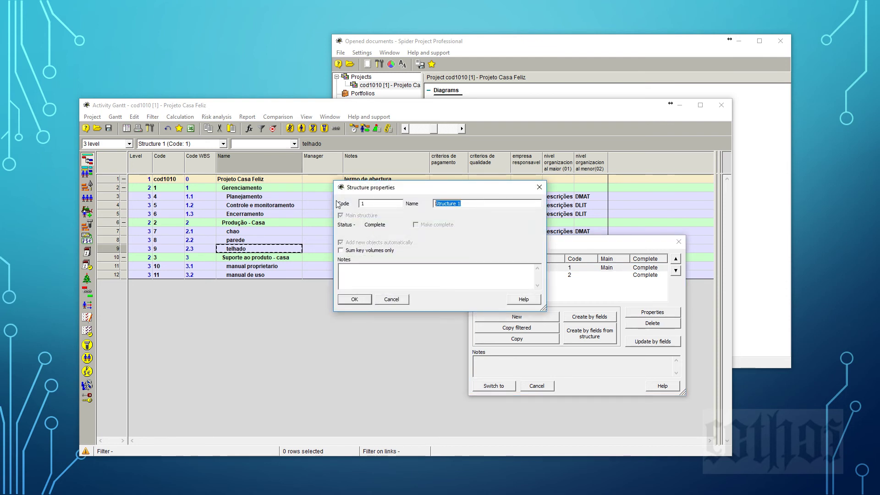
{"action": "type", "text": "A"}
{"action": "key", "text": "BackSpace"}
{"action": "key", "text": "BackSpace"}
{"action": "key", "text": "BackSpace"}
{"action": "key", "text": "BackSpace"}
{"action": "key", "text": "BackSpace"}
{"action": "type", "text": "EAP - "}
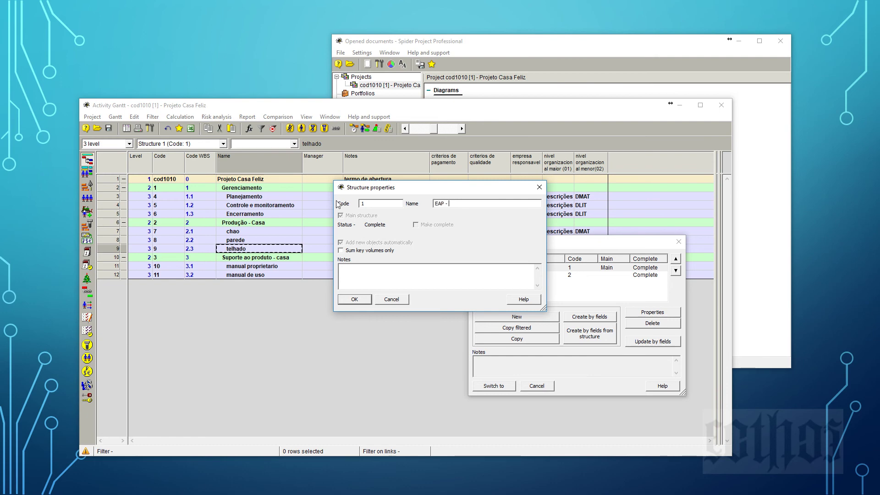
{"action": "type", "text": "producão"}
{"action": "left_click", "coordinate": [348, 299]}
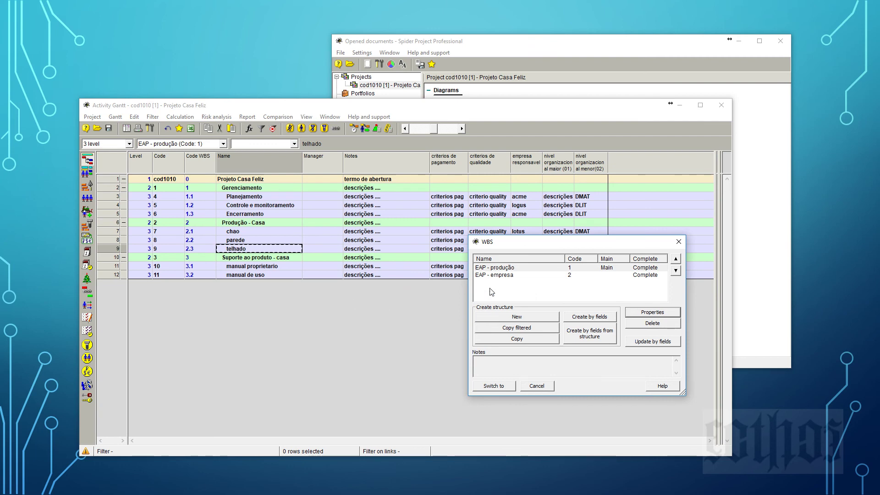
Check both structures in the WBS list, close it, and keep EAP - produção as the structure displayed in the Gantt table
{"action": "left_click", "coordinate": [509, 276]}
{"action": "key", "text": "Up"}
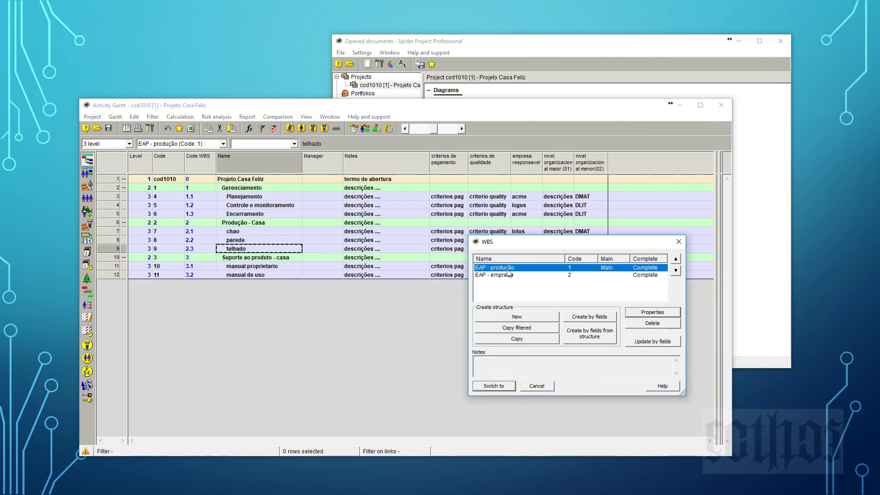
{"action": "left_click_drag", "start_coordinate": [515, 242], "coordinate": [446, 277]}
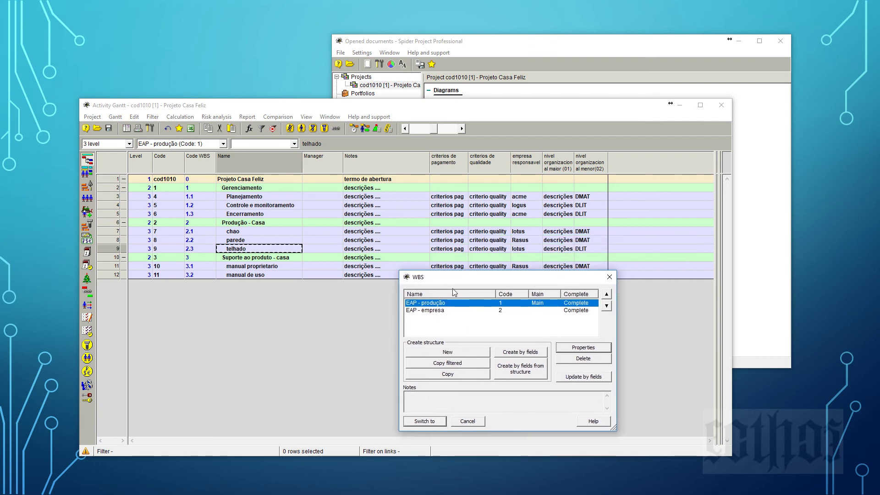
{"action": "left_click", "coordinate": [469, 421]}
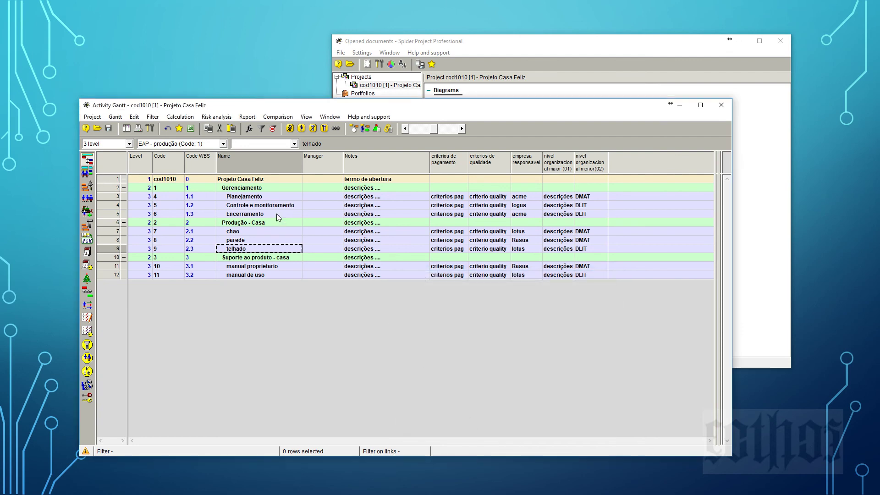
{"action": "left_click", "coordinate": [223, 144]}
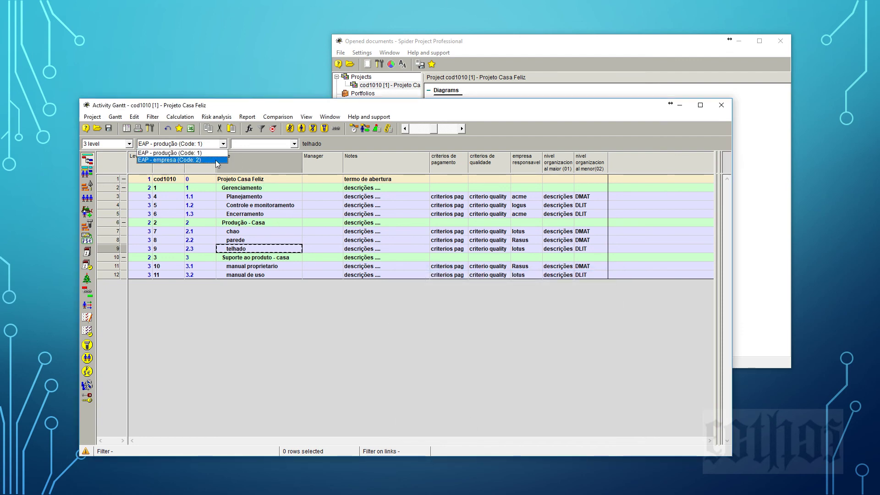
{"action": "left_click", "coordinate": [218, 154]}
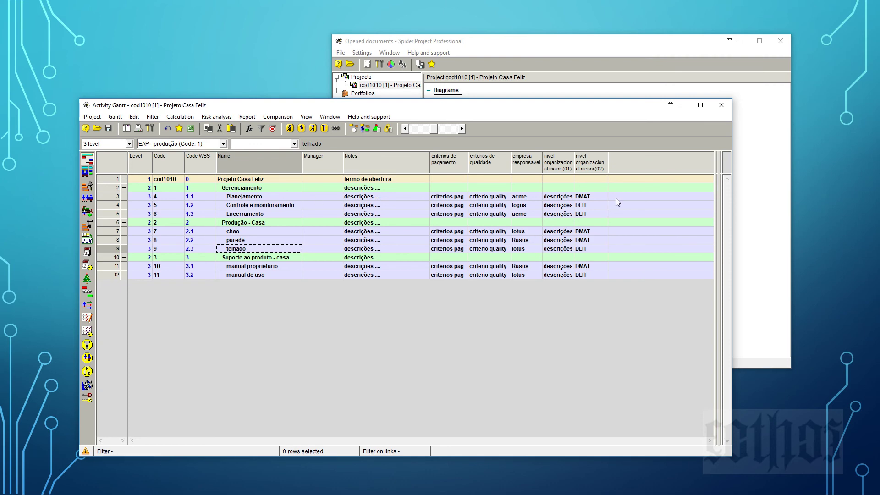
Save the current Gantt layout in the project as a new layout named 001 - EAP atributos
{"action": "left_click", "coordinate": [122, 117]}
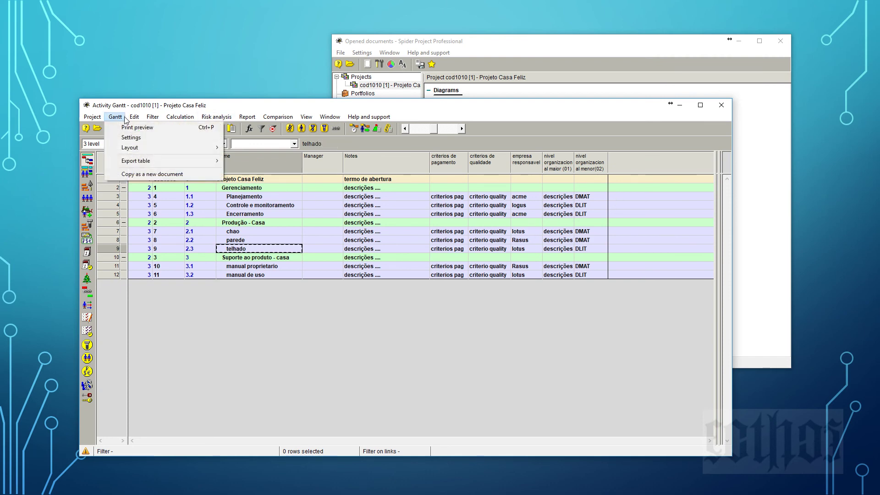
{"action": "mouse_move", "coordinate": [128, 148]}
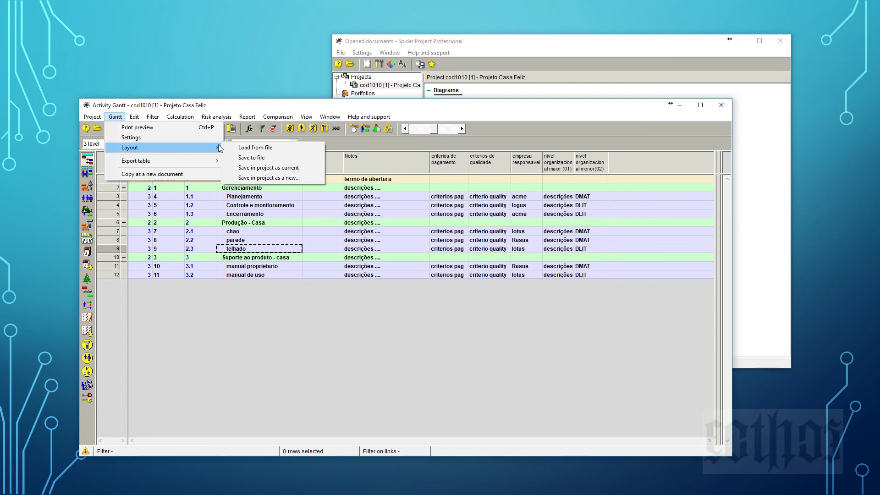
{"action": "left_click", "coordinate": [278, 179]}
{"action": "type", "text": "001"}
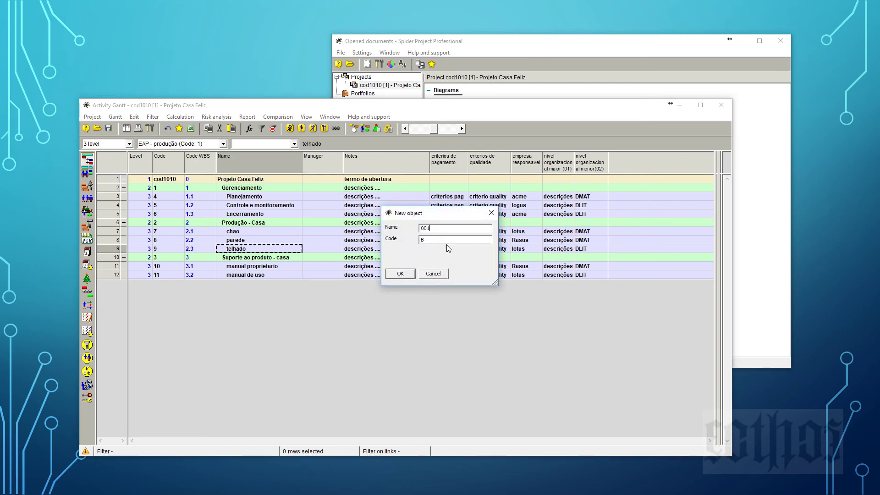
{"action": "type", "text": " - EAP"}
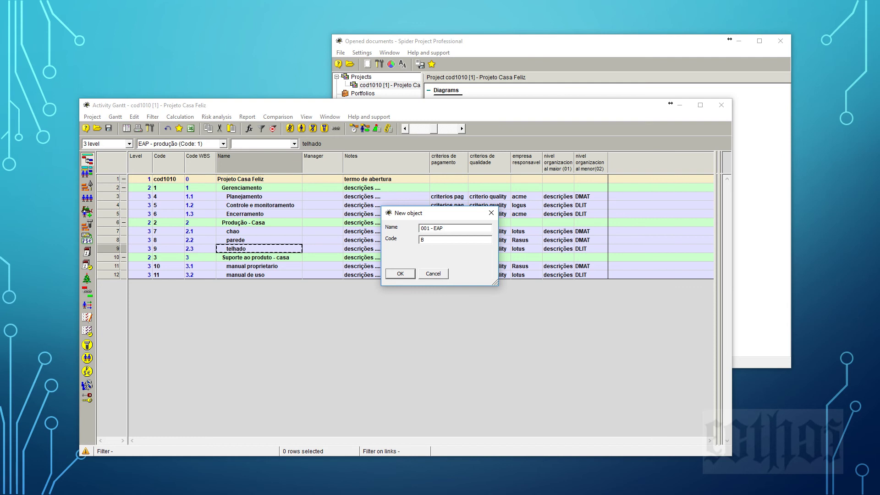
{"action": "type", "text": " atributos"}
{"action": "left_click", "coordinate": [400, 273]}
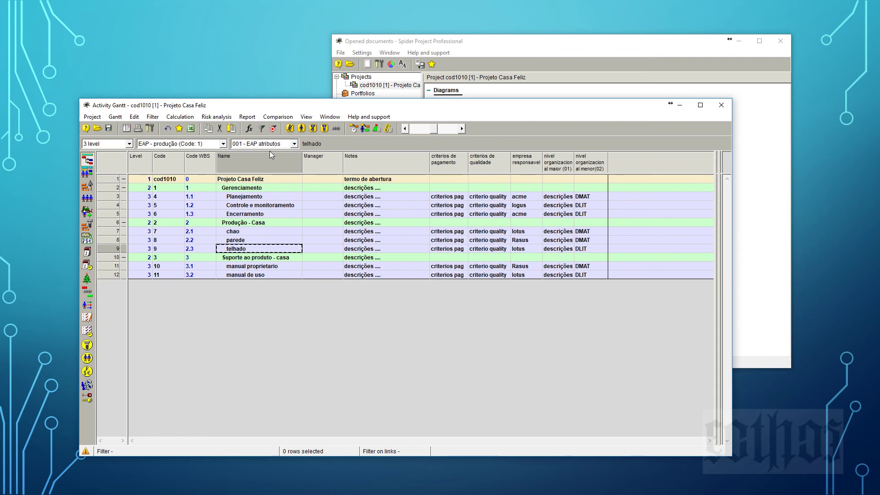
Display the EAP - empresa structure in the Gantt table and review it at 1 level and 2 level detail
{"action": "left_click", "coordinate": [213, 145]}
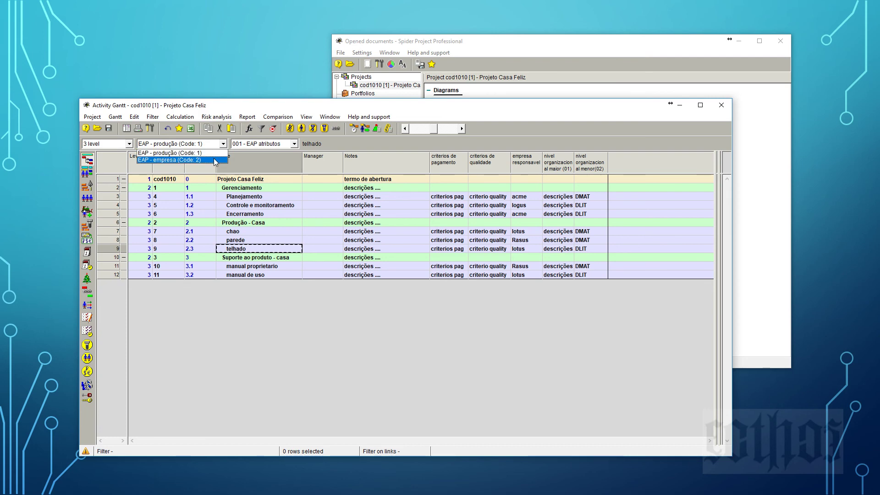
{"action": "left_click", "coordinate": [215, 160]}
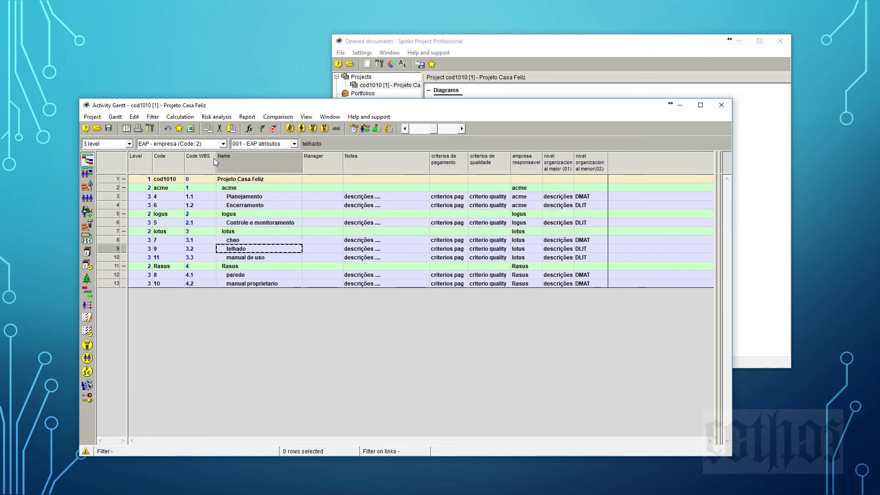
{"action": "left_click", "coordinate": [128, 144]}
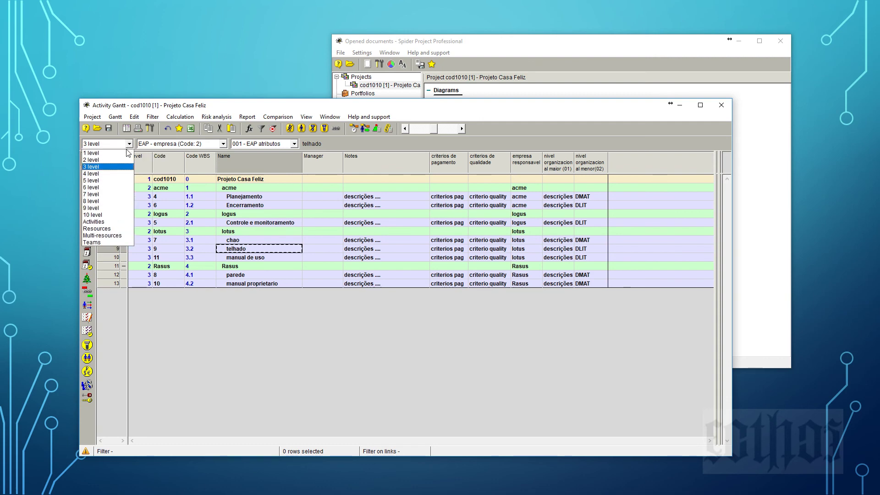
{"action": "left_click", "coordinate": [126, 153]}
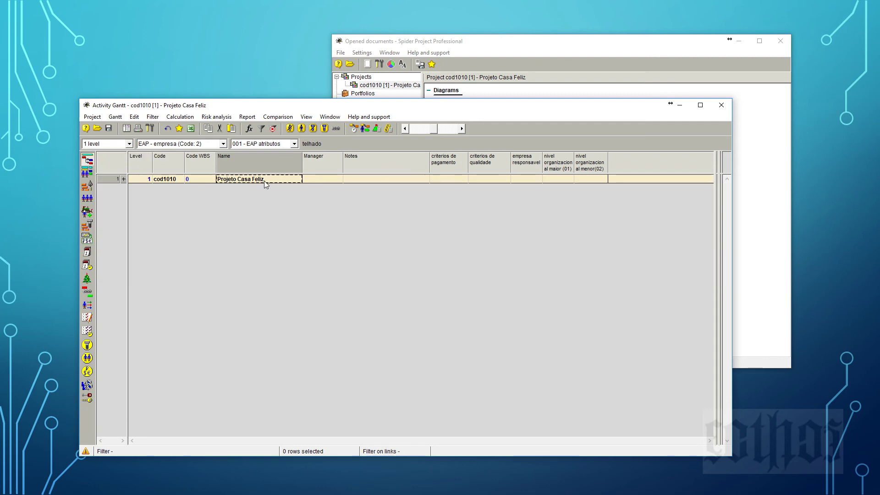
{"action": "left_click", "coordinate": [130, 144]}
{"action": "left_click", "coordinate": [128, 159]}
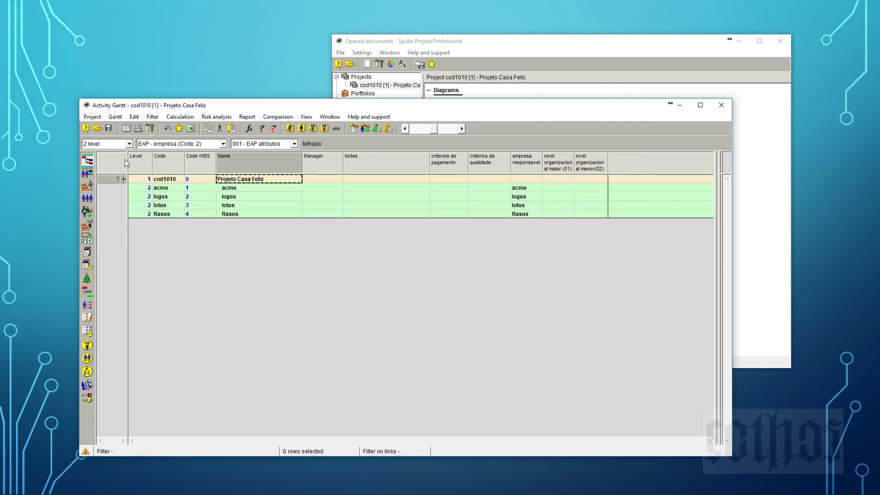
{"action": "left_click", "coordinate": [182, 189]}
{"action": "left_click", "coordinate": [182, 197]}
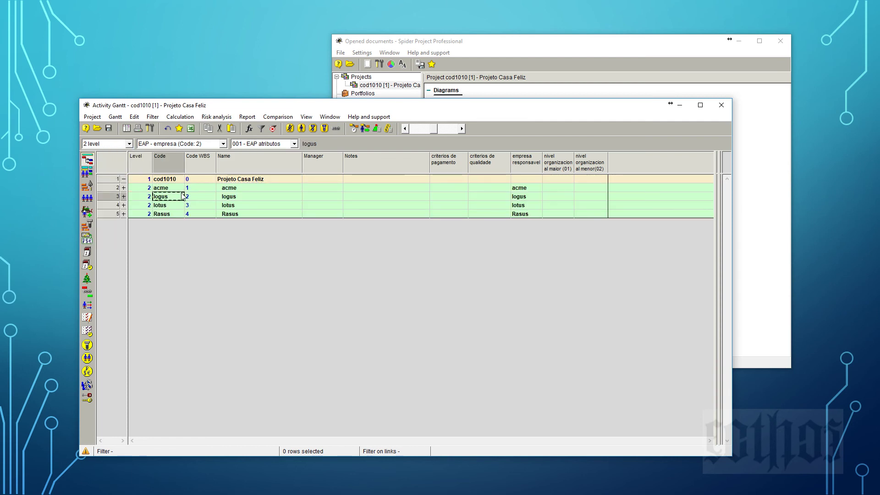
{"action": "left_click", "coordinate": [182, 206]}
{"action": "left_click", "coordinate": [178, 215]}
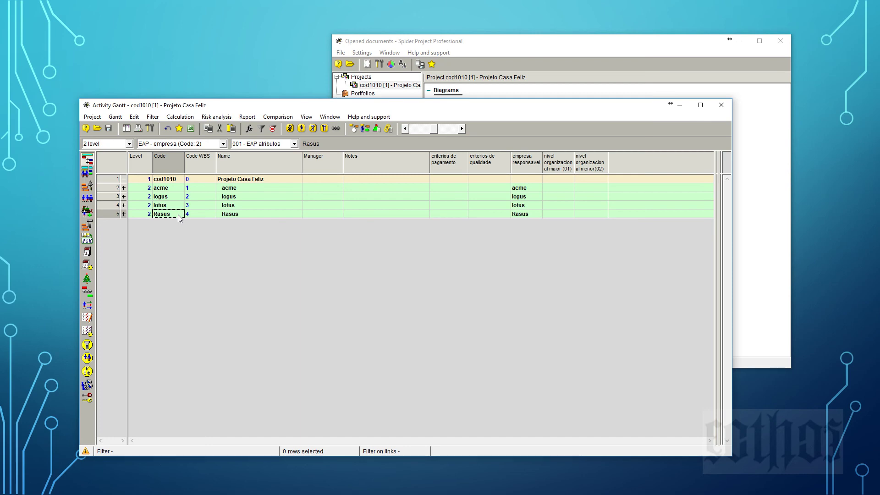
Show the structure at 3 level detail and examine which work packages fall under each company
{"action": "left_click", "coordinate": [129, 143]}
{"action": "left_click", "coordinate": [123, 167]}
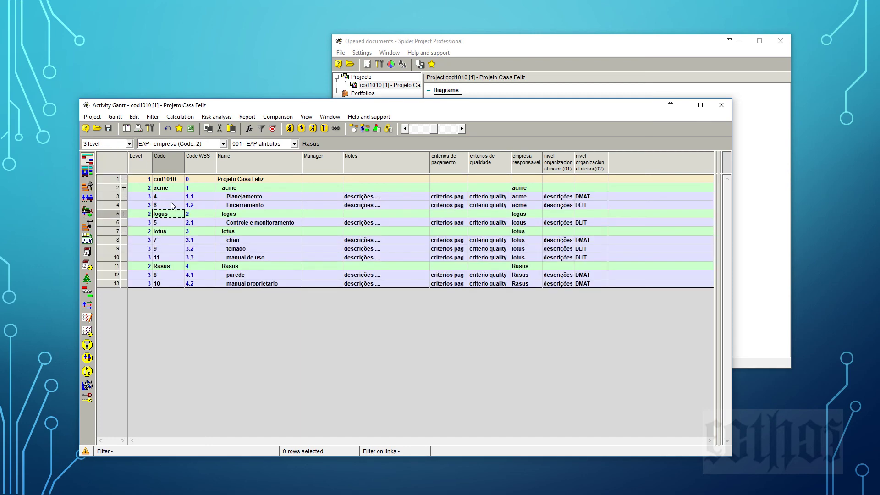
{"action": "left_click", "coordinate": [248, 197]}
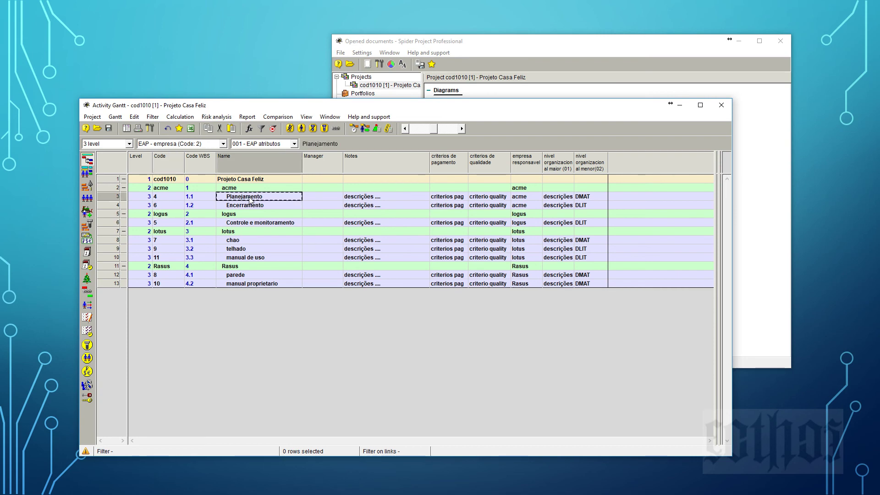
{"action": "left_click", "coordinate": [263, 284], "text": "shift"}
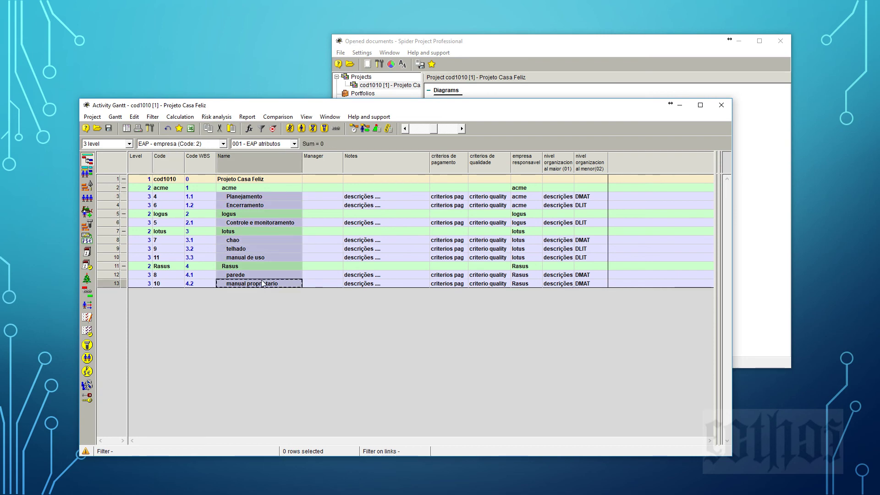
{"action": "left_click", "coordinate": [254, 205]}
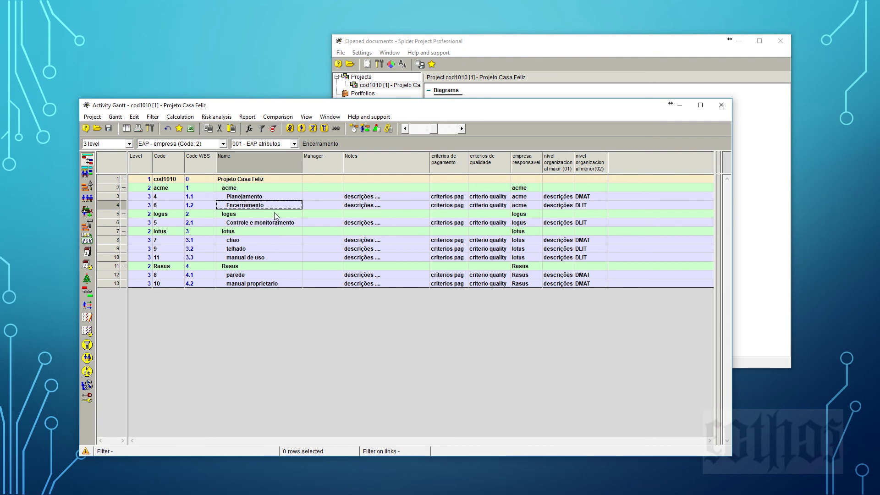
{"action": "left_click", "coordinate": [253, 187]}
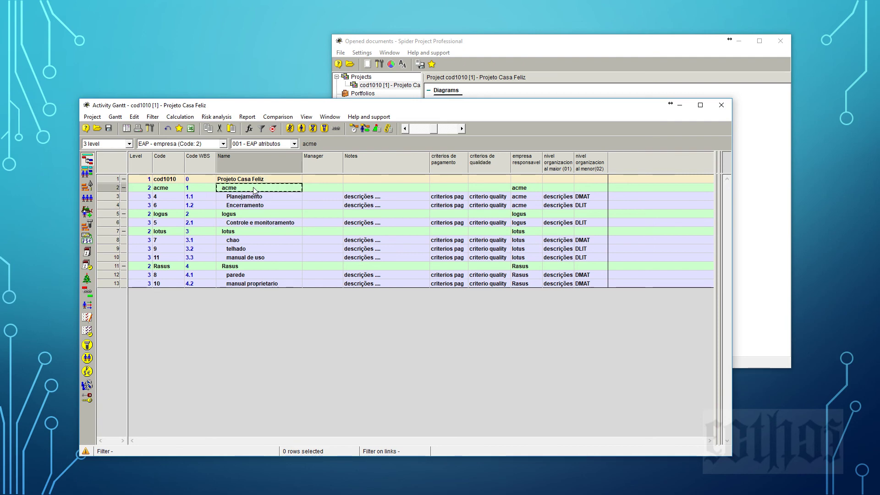
{"action": "left_click", "coordinate": [255, 197]}
{"action": "left_click", "coordinate": [255, 205]}
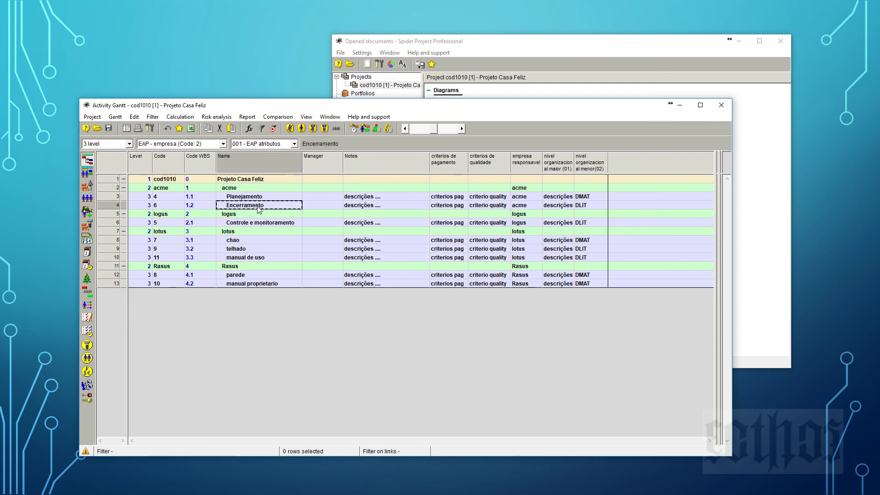
{"action": "left_click", "coordinate": [249, 214]}
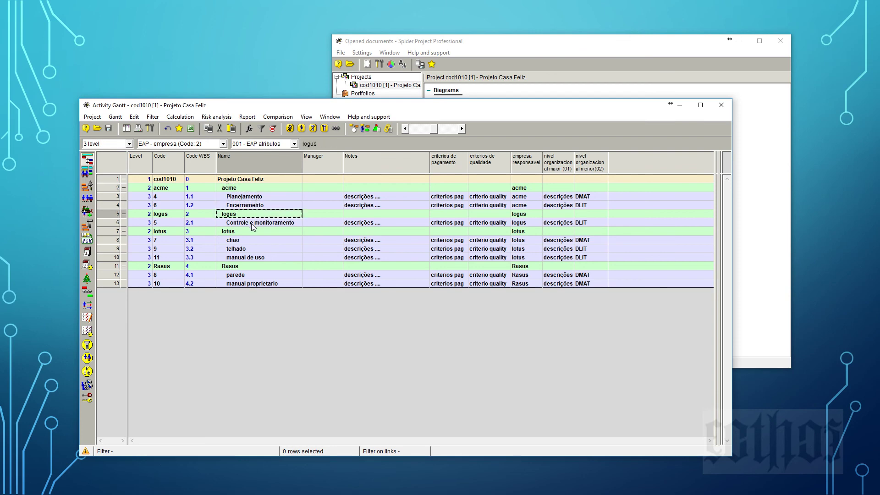
{"action": "left_click", "coordinate": [252, 223]}
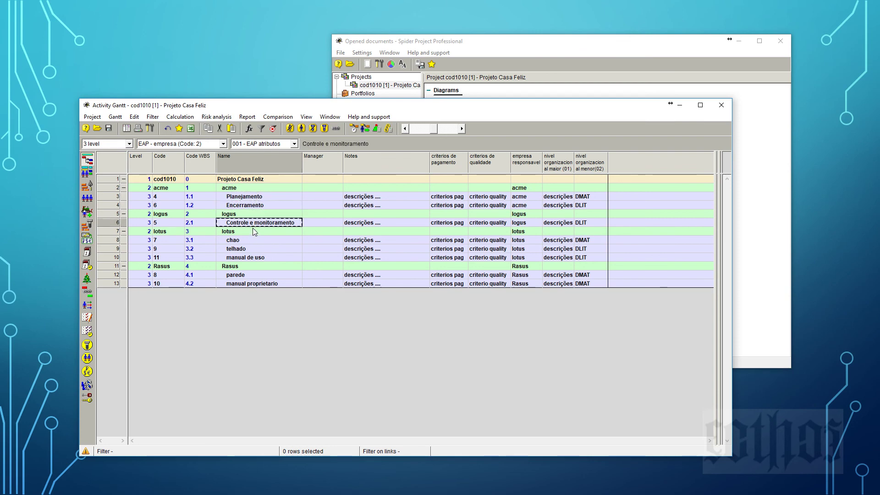
{"action": "left_click", "coordinate": [252, 229]}
{"action": "left_click", "coordinate": [252, 240]}
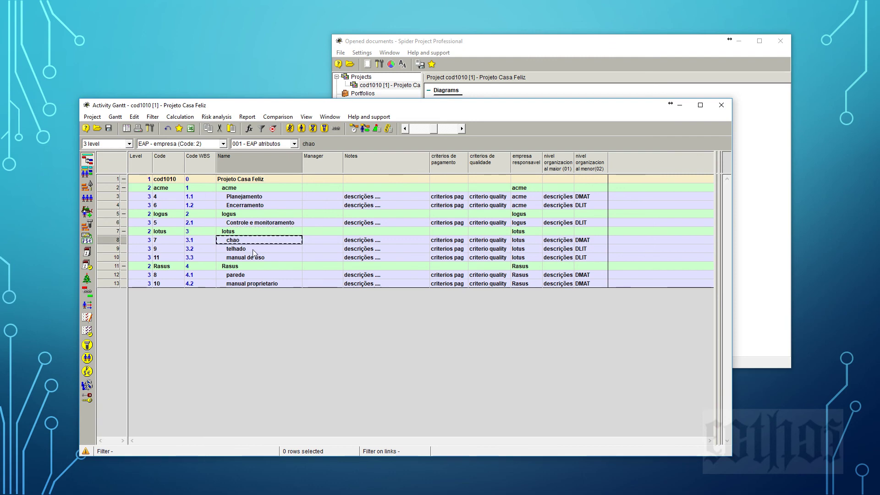
{"action": "left_click", "coordinate": [255, 249]}
{"action": "left_click", "coordinate": [263, 259]}
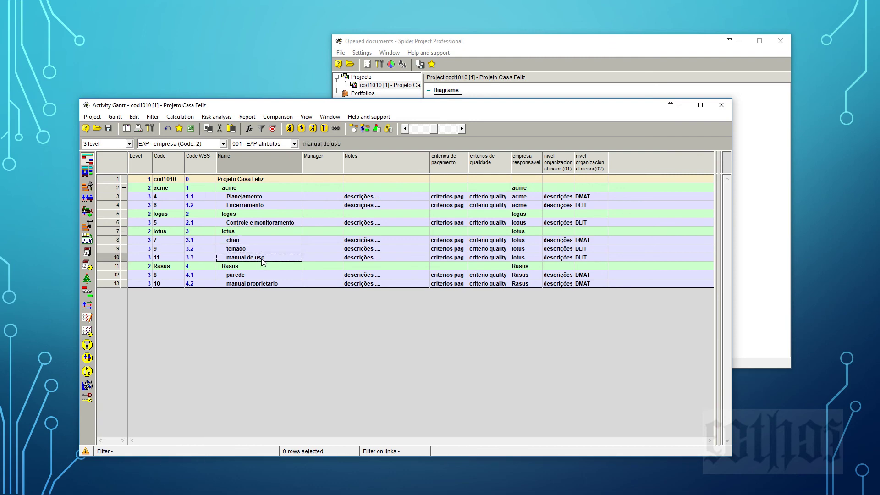
{"action": "left_click", "coordinate": [258, 266]}
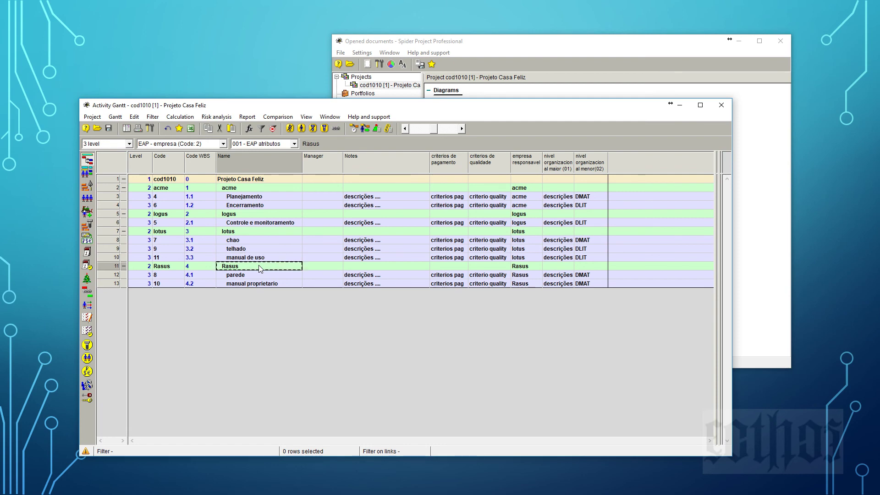
{"action": "left_click", "coordinate": [260, 275]}
{"action": "left_click", "coordinate": [262, 284]}
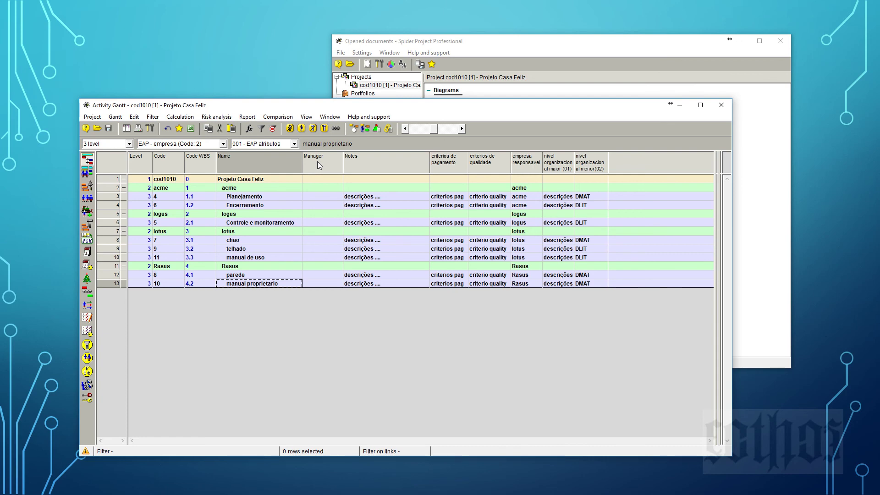
Collapse the acme, logus, lotus and Rasus phases, and return the Gantt table to the EAP - produção structure
{"action": "left_click", "coordinate": [124, 187]}
{"action": "left_click", "coordinate": [124, 196]}
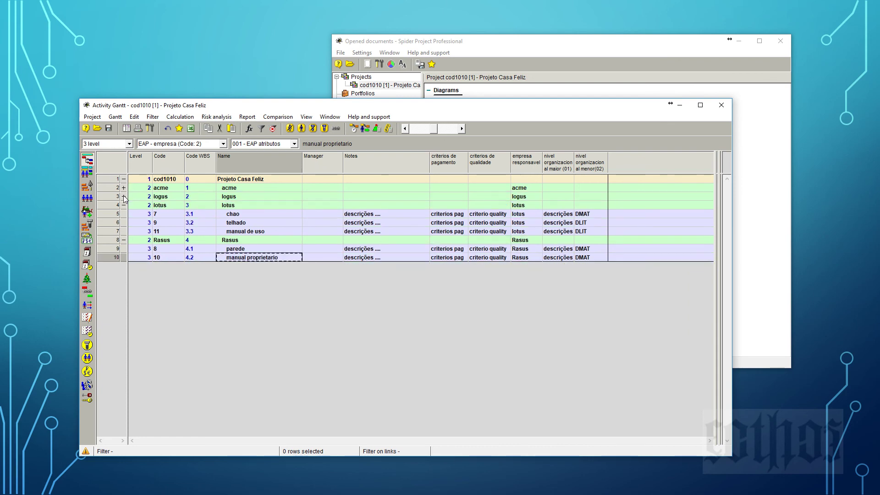
{"action": "left_click", "coordinate": [124, 205]}
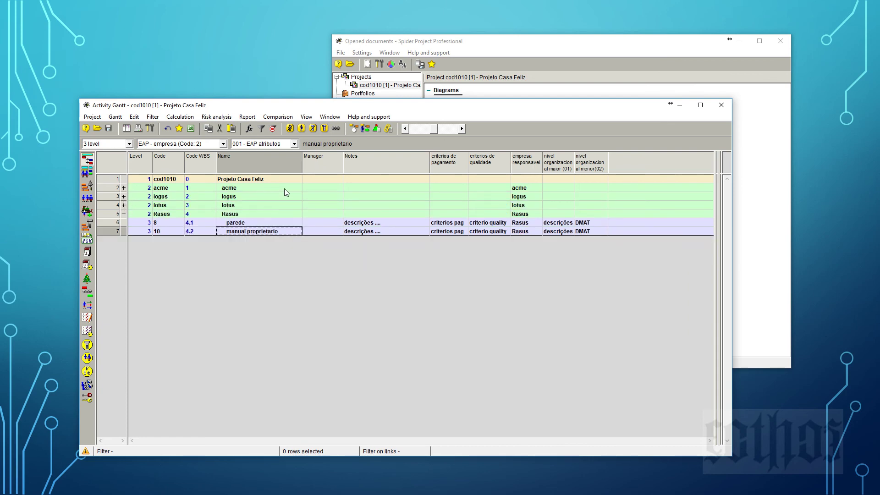
{"action": "left_click", "coordinate": [124, 213]}
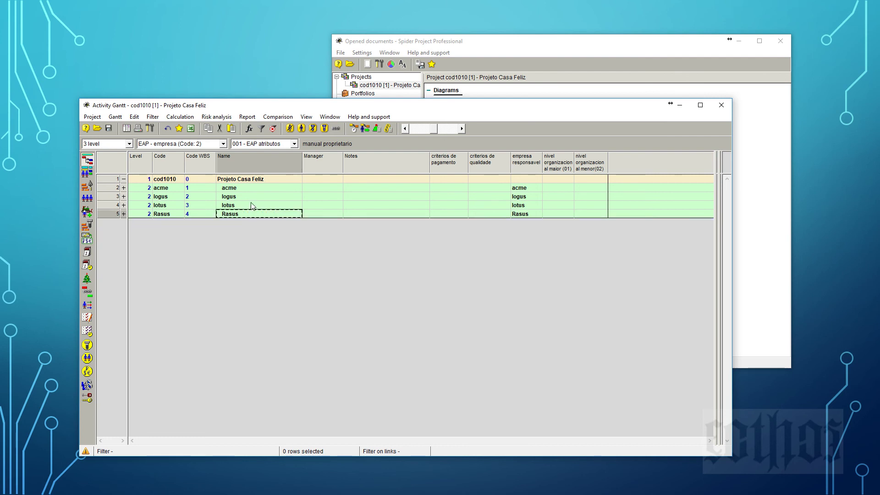
{"action": "left_click", "coordinate": [224, 144]}
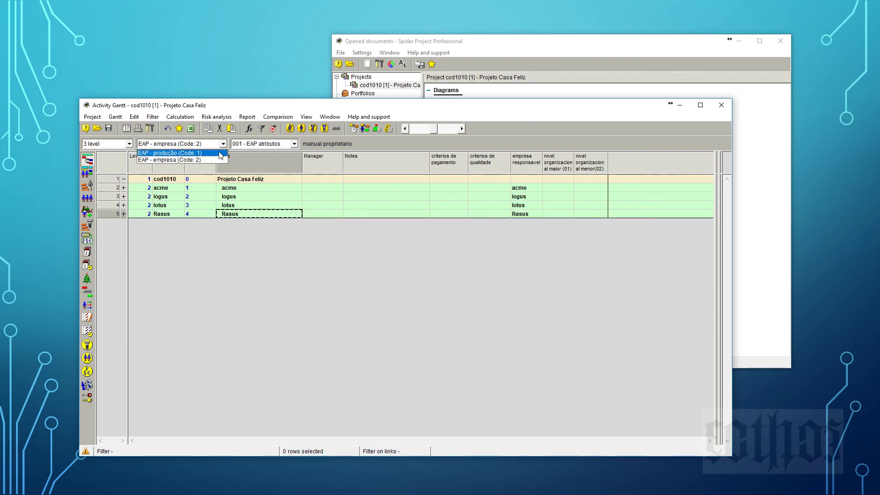
{"action": "left_click", "coordinate": [184, 150]}
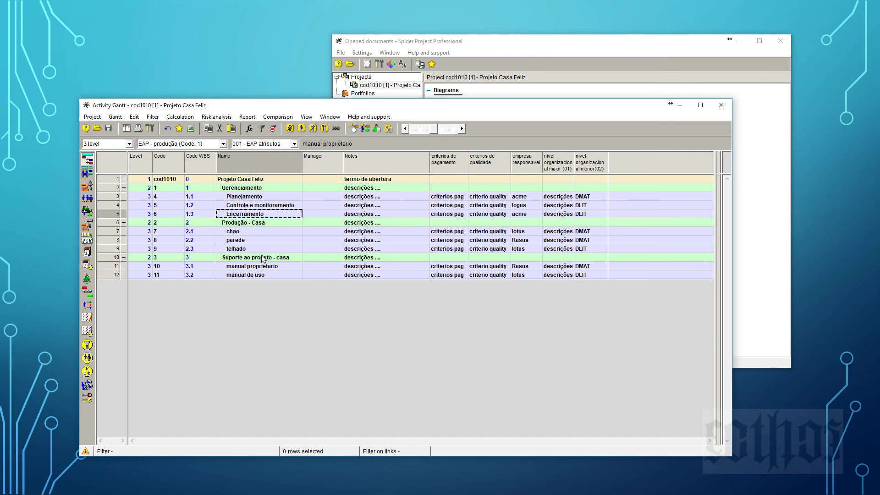
Open the project's WBS chart and arrange its window so the Activity Gantt stays partly visible beside it
{"action": "left_click", "coordinate": [189, 144]}
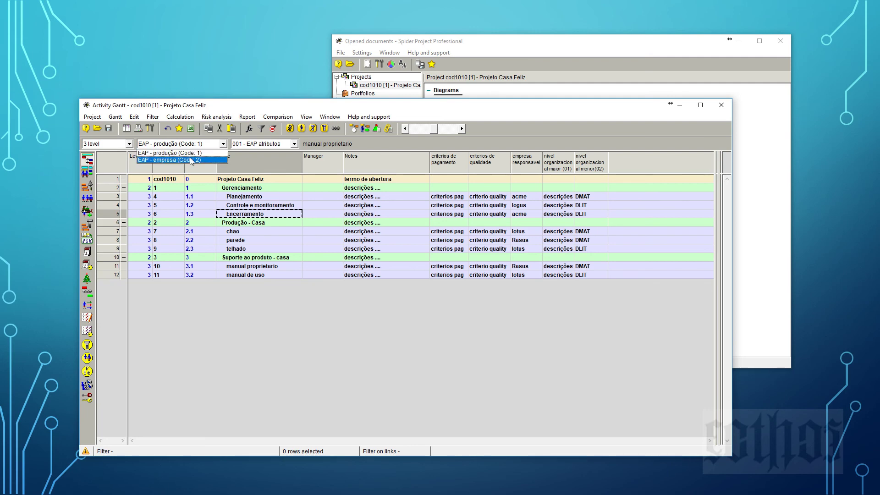
{"action": "left_click", "coordinate": [321, 112]}
{"action": "left_click_drag", "start_coordinate": [379, 104], "coordinate": [302, 149]}
{"action": "left_click", "coordinate": [364, 136]}
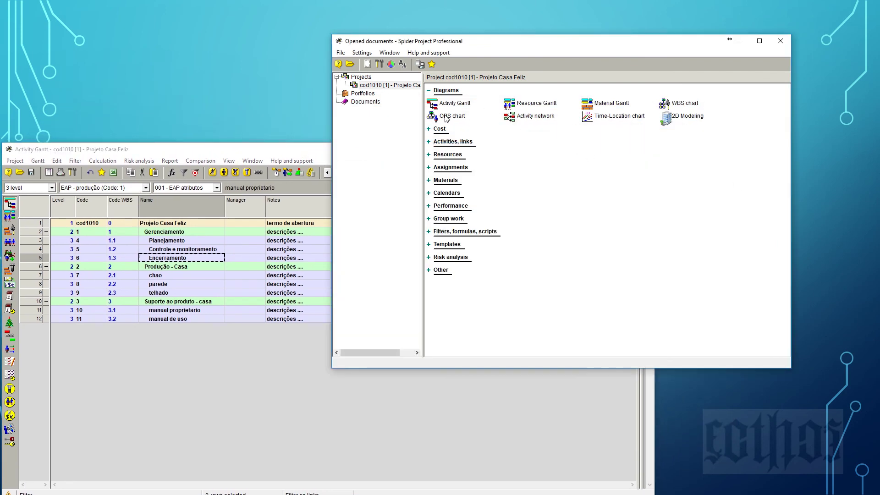
{"action": "left_click", "coordinate": [687, 106]}
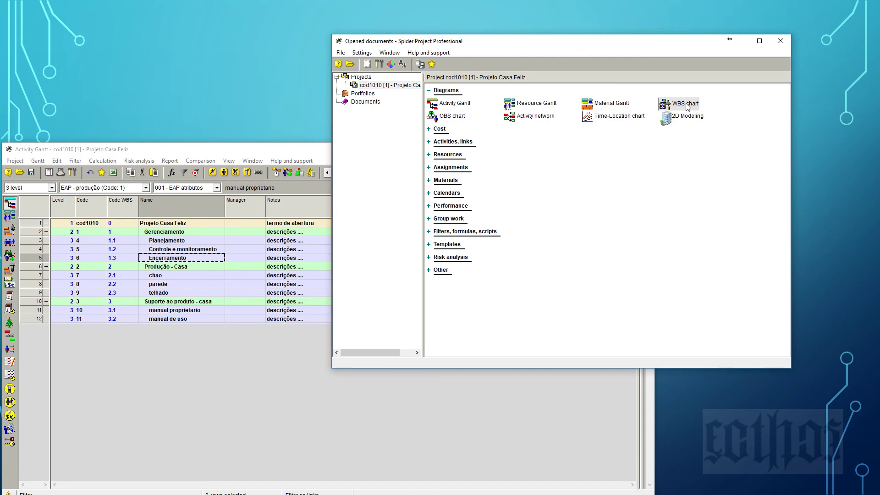
{"action": "right_click", "coordinate": [688, 107]}
{"action": "left_click", "coordinate": [710, 112]}
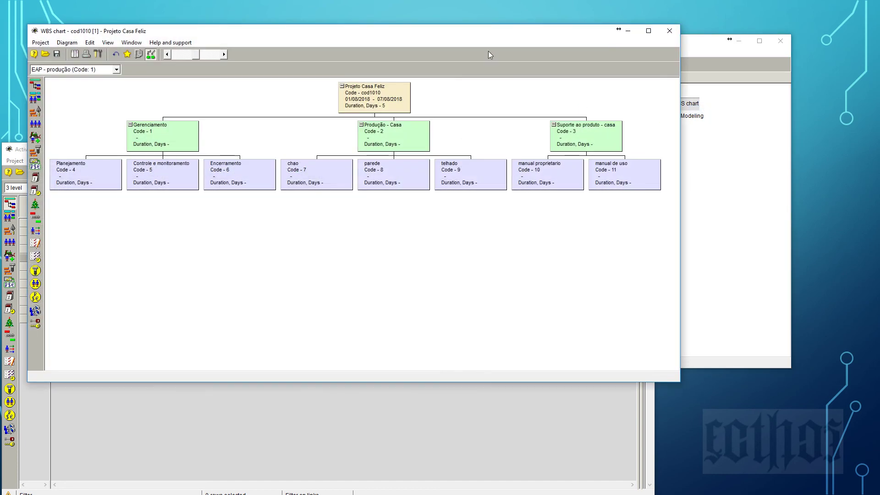
{"action": "left_click_drag", "start_coordinate": [489, 36], "coordinate": [664, 103]}
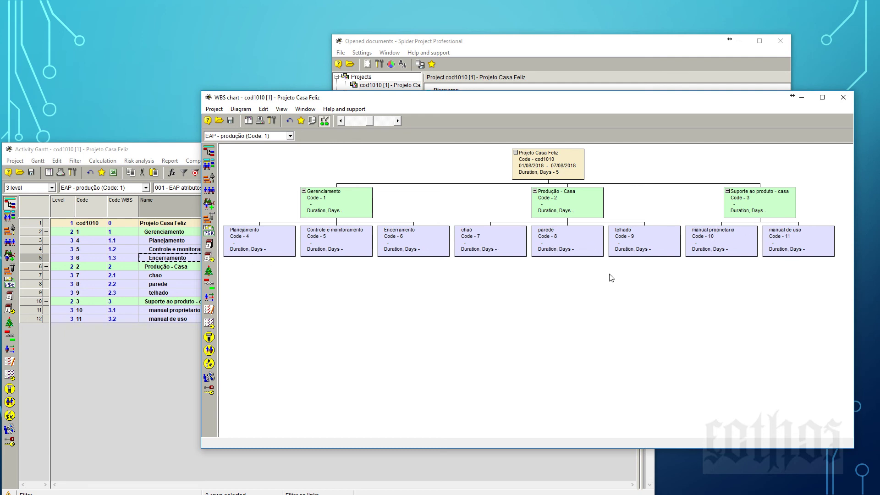
Display the EAP - empresa structure in the WBS chart, close the chart and return to the Activity Gantt
{"action": "left_click", "coordinate": [265, 137]}
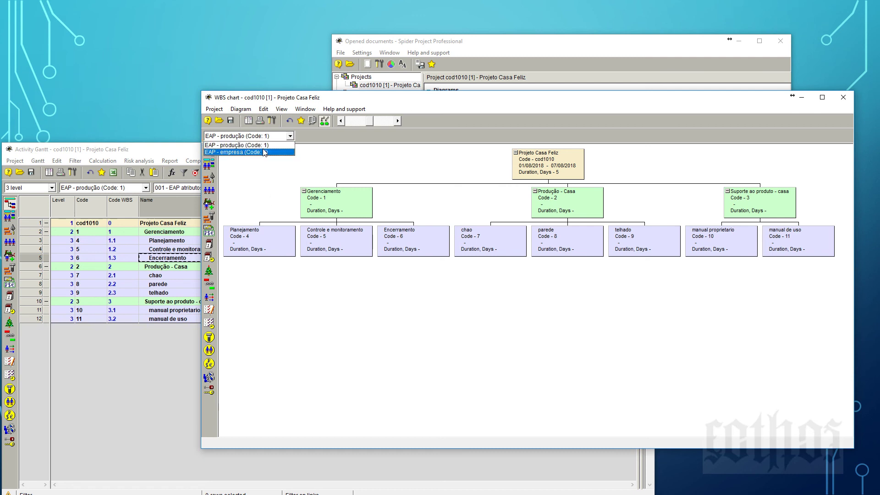
{"action": "left_click", "coordinate": [265, 152]}
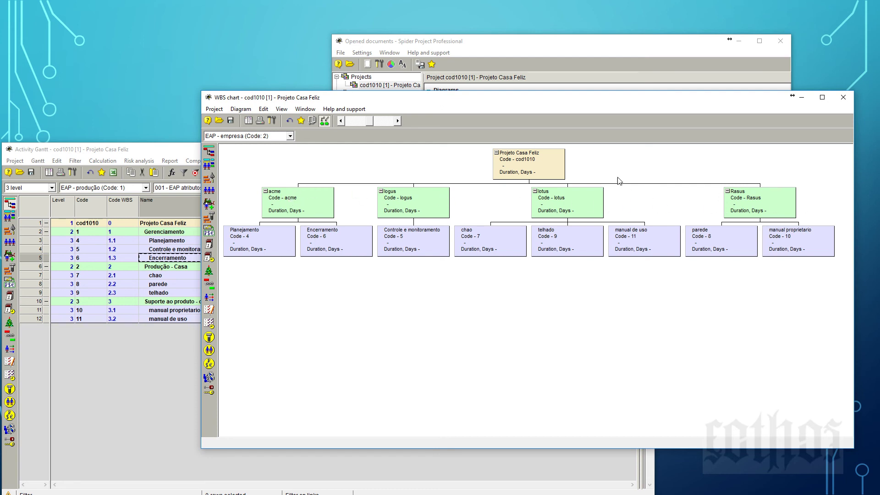
{"action": "left_click", "coordinate": [843, 97]}
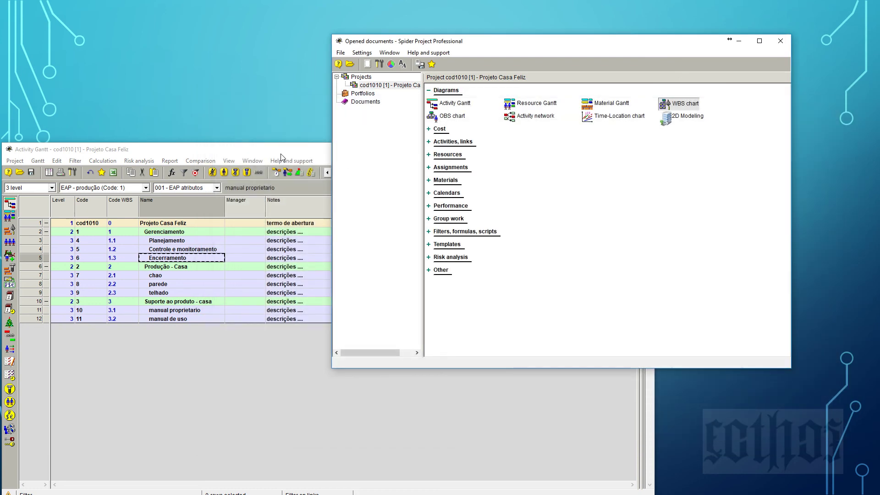
{"action": "left_click", "coordinate": [455, 103]}
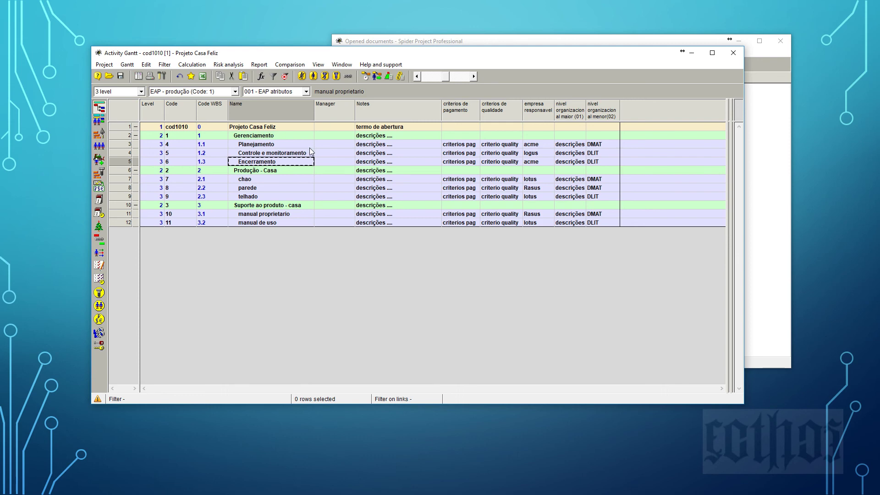
Collapse the Gerenciamento, Produção - Casa and Suporte ao produto - casa phases in the EAP - produção table
{"action": "left_click", "coordinate": [135, 135]}
{"action": "left_click", "coordinate": [136, 143]}
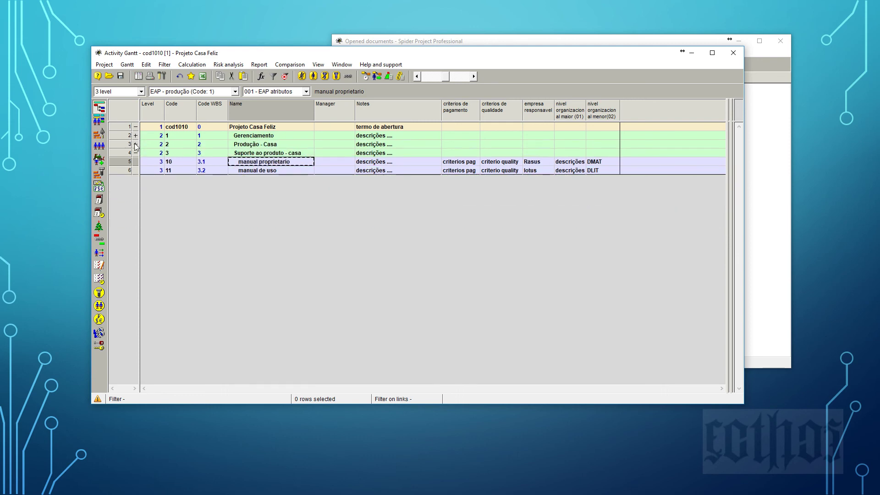
{"action": "left_click", "coordinate": [136, 152]}
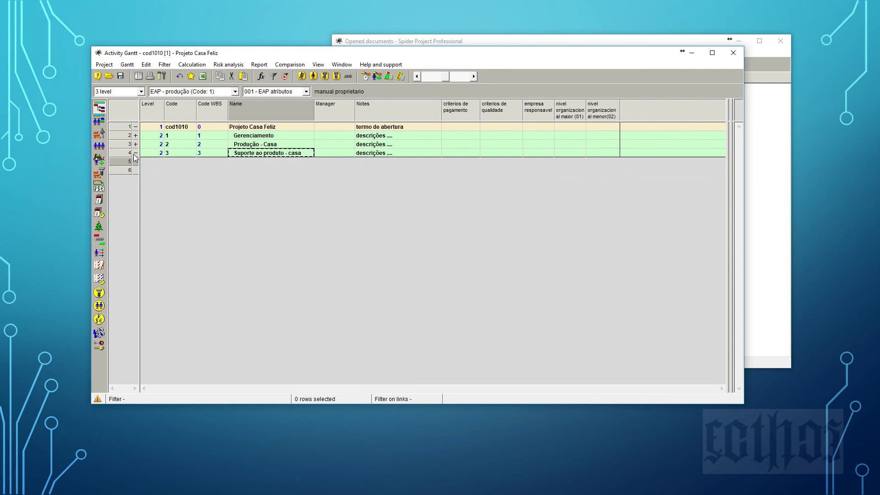
{"action": "left_click", "coordinate": [327, 143]}
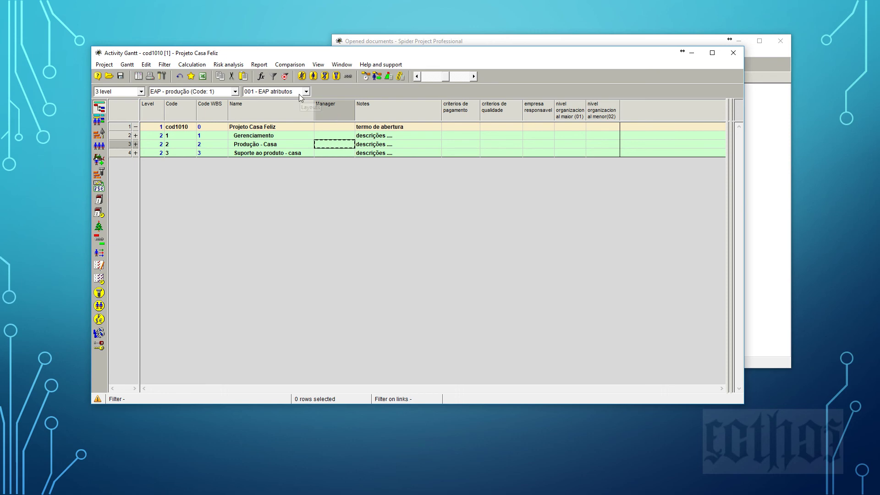
Switch the Gantt table to the EAP - empresa structure and review its company phases
{"action": "left_click", "coordinate": [228, 92]}
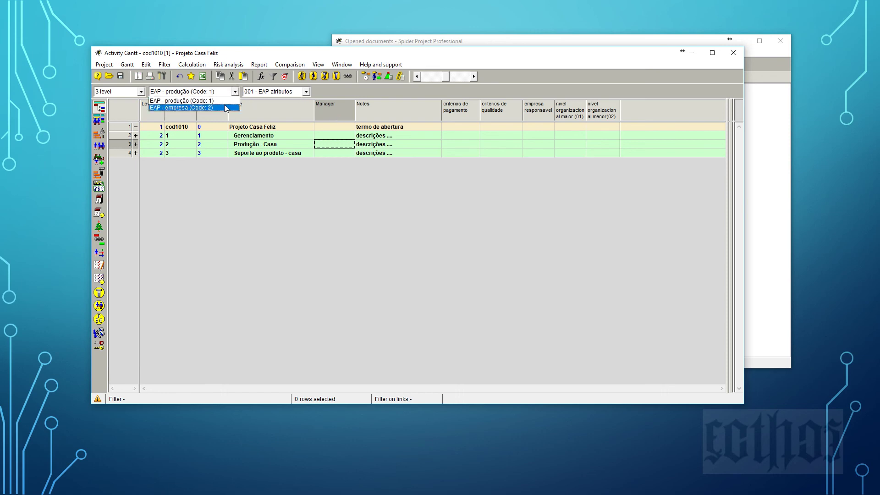
{"action": "left_click", "coordinate": [225, 109]}
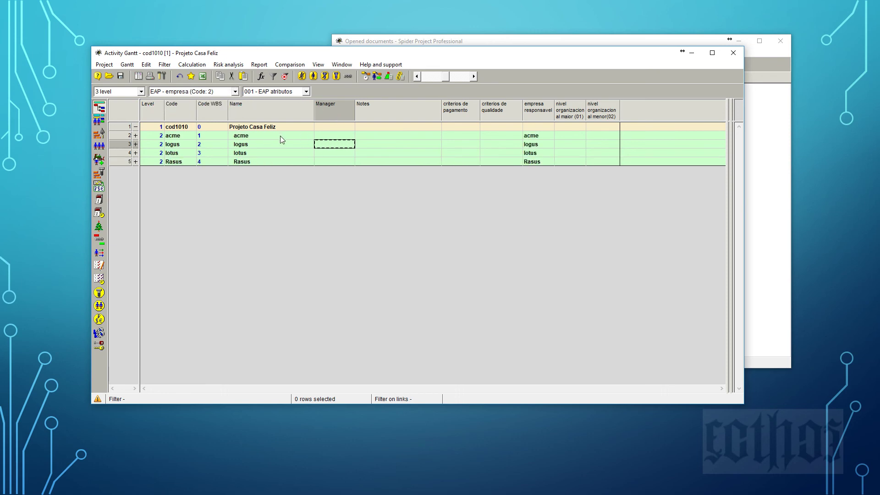
{"action": "left_click", "coordinate": [333, 138]}
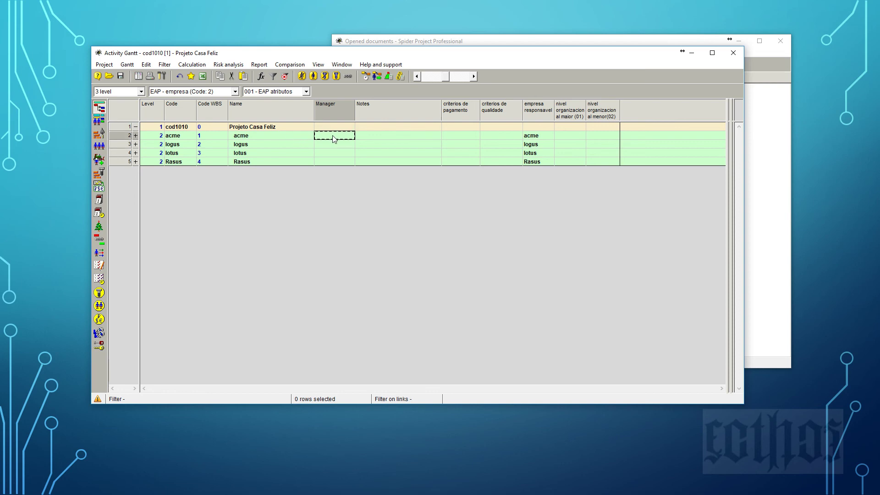
{"action": "left_click", "coordinate": [374, 139]}
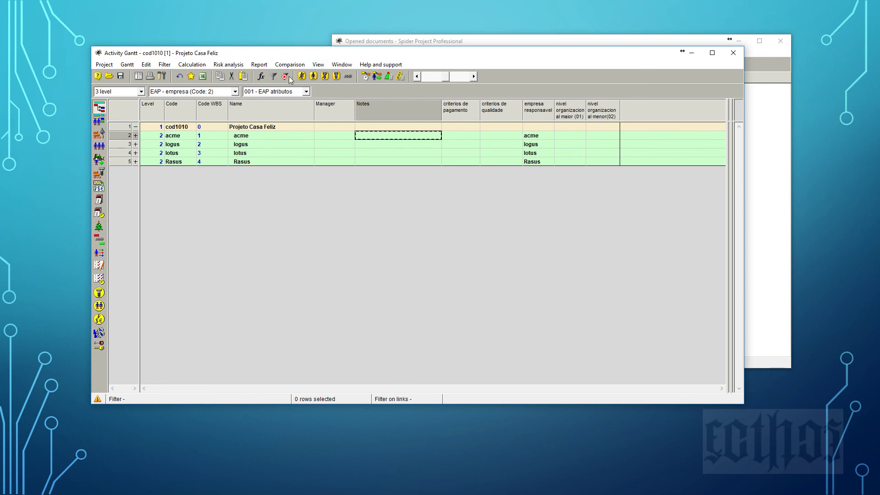
Return the Gantt table to EAP - produção and show it at Activities detail level
{"action": "left_click", "coordinate": [214, 91]}
{"action": "left_click", "coordinate": [211, 104]}
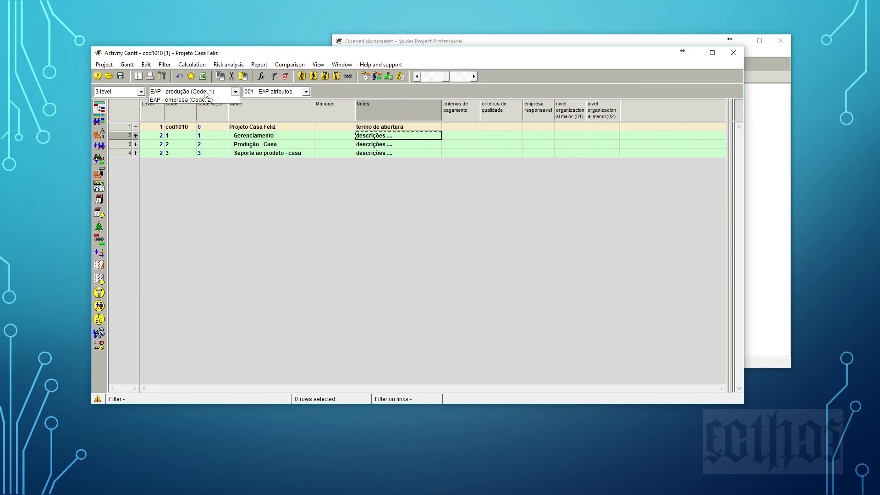
{"action": "left_click", "coordinate": [205, 92]}
{"action": "left_click", "coordinate": [207, 101]}
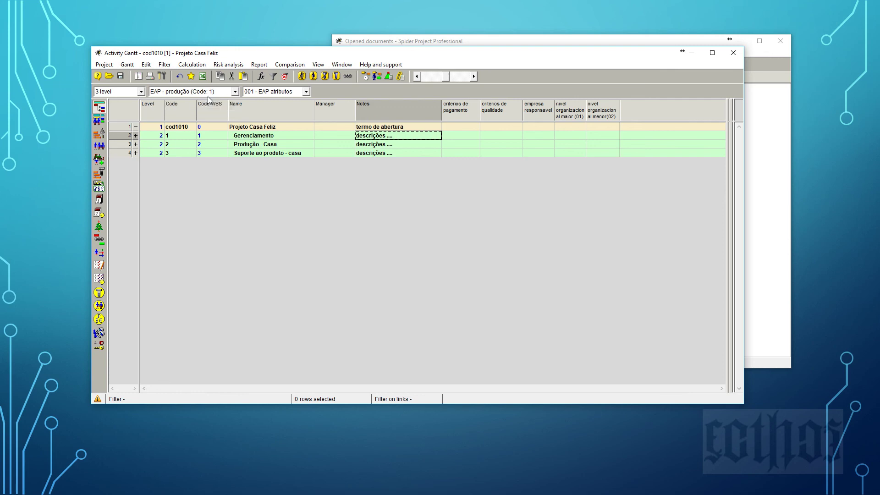
{"action": "left_click", "coordinate": [134, 93]}
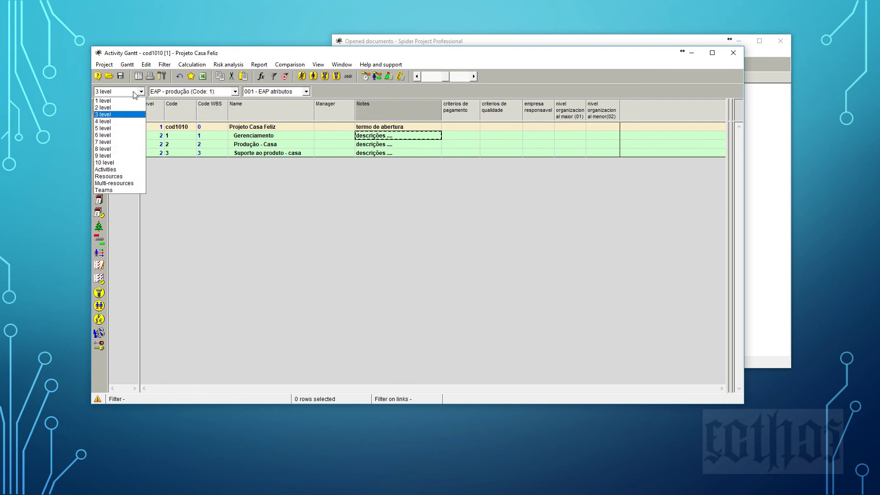
{"action": "left_click", "coordinate": [128, 170]}
{"action": "left_click", "coordinate": [460, 180]}
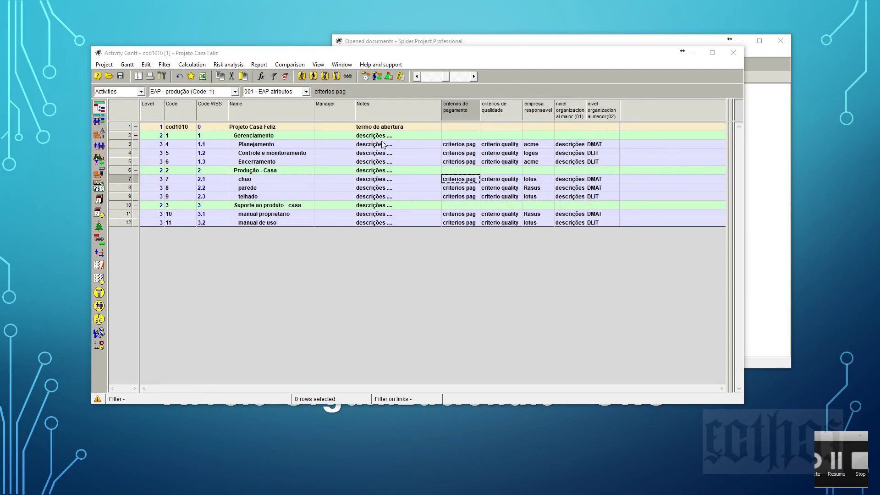
Start a new structure by fields from EAP - produção, using nivel organizacional maior (01) and nivel organizacional menor(02)
{"action": "left_click", "coordinate": [104, 64]}
{"action": "left_click", "coordinate": [114, 75]}
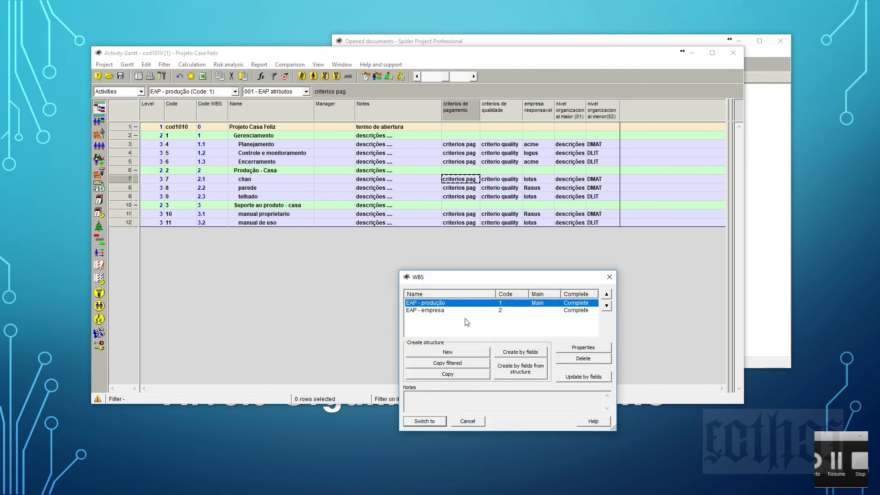
{"action": "left_click", "coordinate": [538, 374]}
{"action": "left_click", "coordinate": [395, 261]}
{"action": "left_click", "coordinate": [410, 345]}
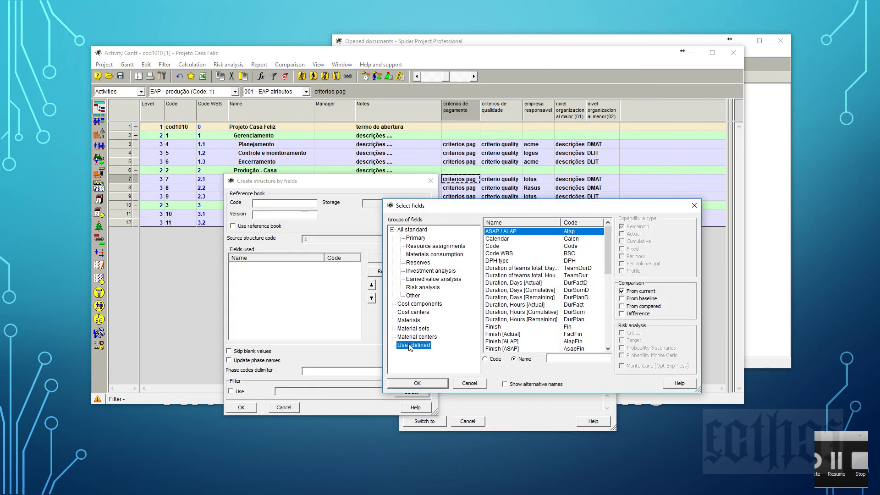
{"action": "double_click", "coordinate": [529, 255]}
{"action": "left_click", "coordinate": [386, 257]}
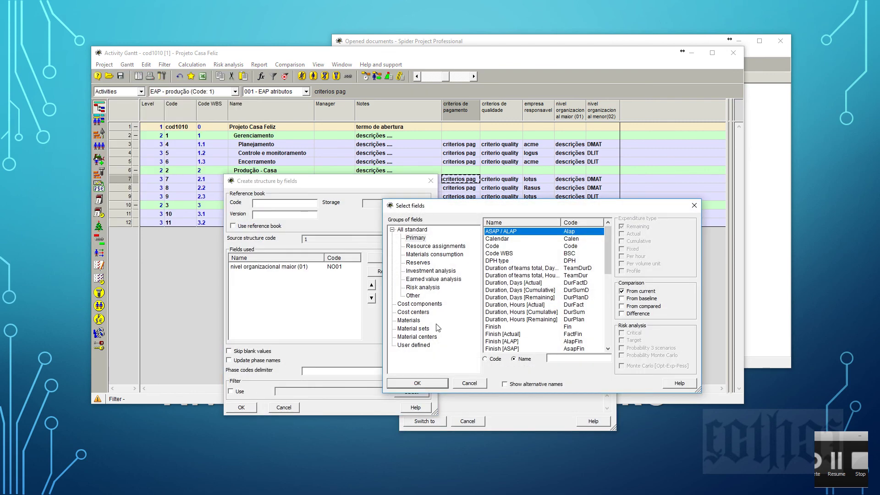
{"action": "left_click", "coordinate": [426, 344]}
{"action": "double_click", "coordinate": [527, 264]}
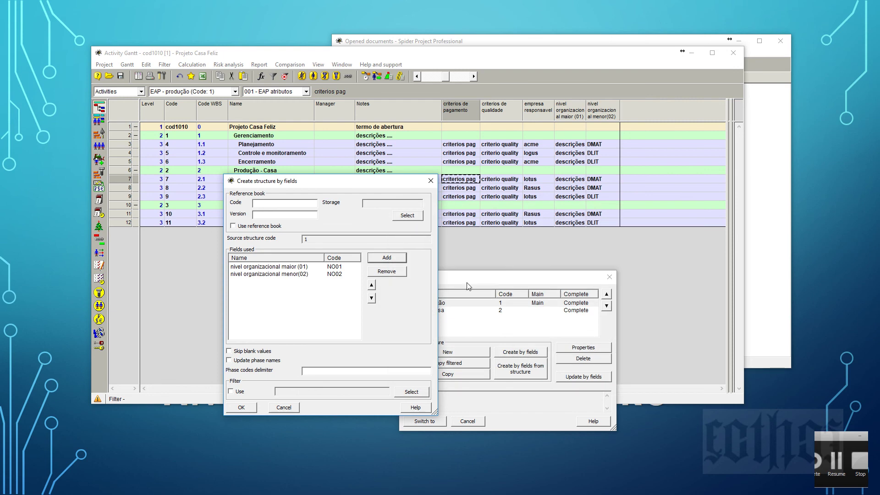
Create the structure under the name EAP - ORG and display it in the Gantt table
{"action": "left_click", "coordinate": [251, 408]}
{"action": "left_click_drag", "start_coordinate": [476, 203], "coordinate": [435, 203]}
{"action": "type", "text": "EAP - ORG"}
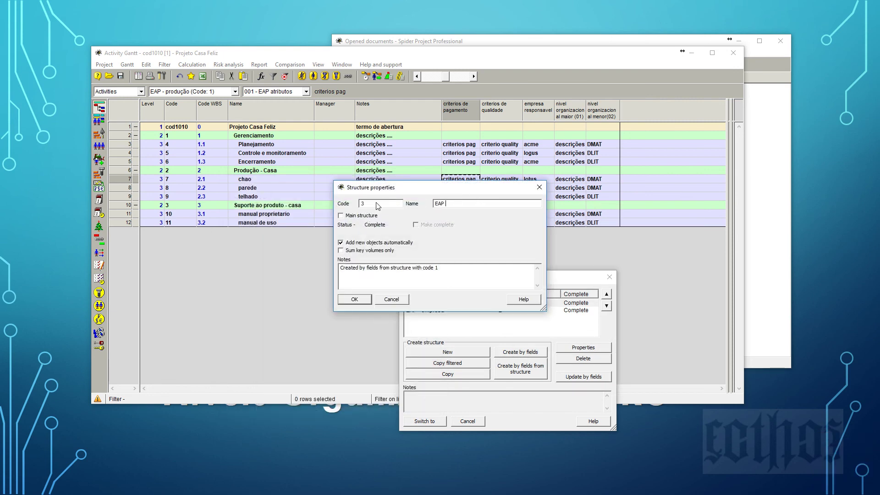
{"action": "left_click", "coordinate": [354, 299]}
{"action": "left_click", "coordinate": [432, 421]}
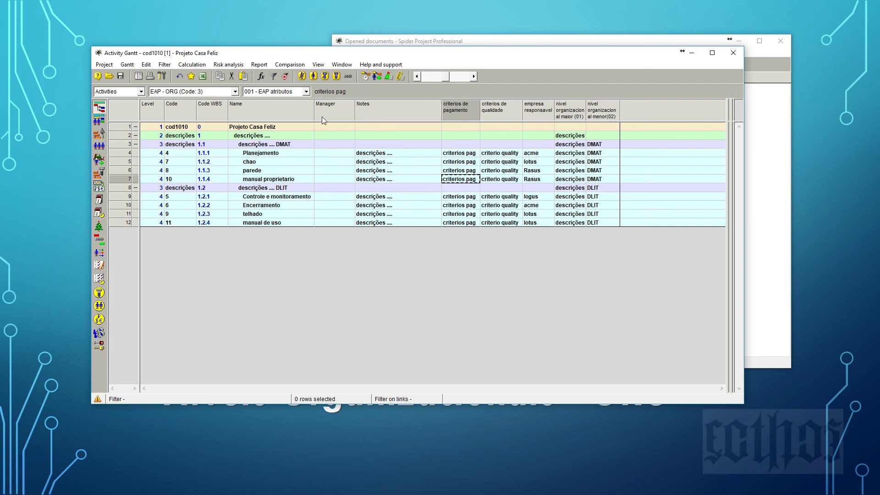
Widen the Name column slightly and fill the nivel organizacional maior (01) cells below the project row with pres in EAP - ORG
{"action": "left_click_drag", "start_coordinate": [315, 113], "coordinate": [319, 113]}
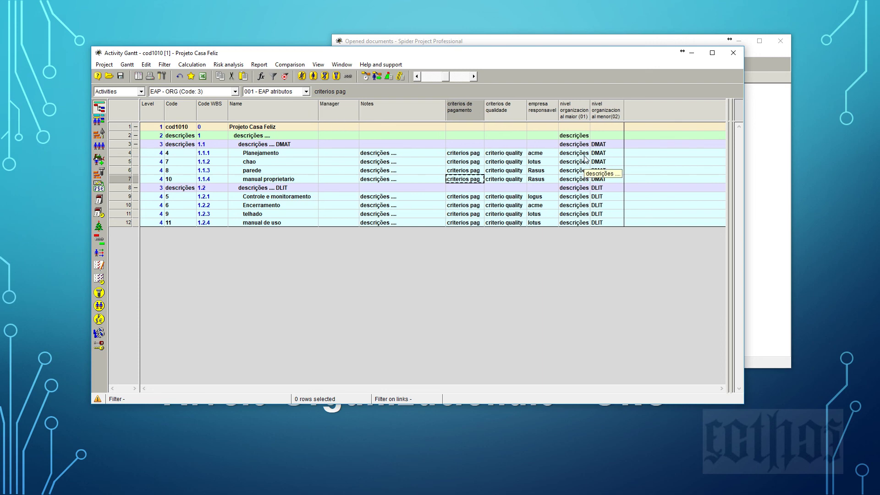
{"action": "left_click", "coordinate": [571, 137]}
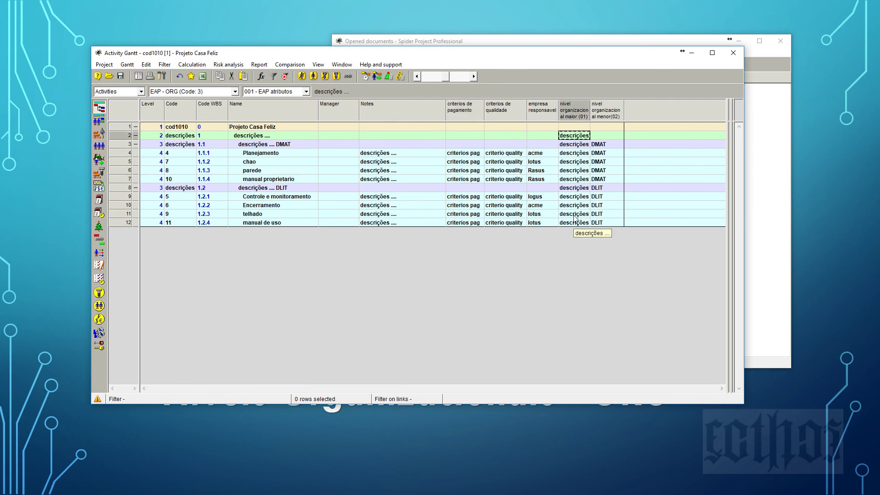
{"action": "left_click", "coordinate": [574, 225], "text": "shift"}
{"action": "right_click", "coordinate": [576, 225]}
{"action": "left_click", "coordinate": [591, 265]}
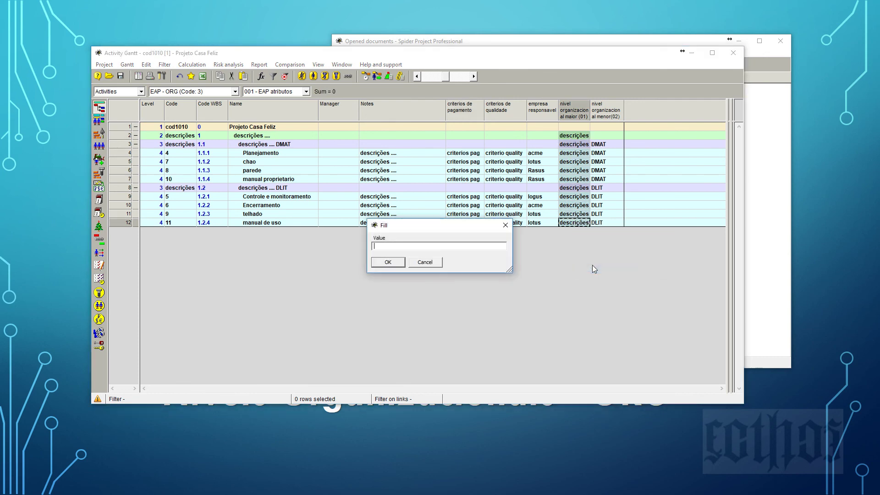
{"action": "type", "text": "pres"}
{"action": "key", "text": "Return"}
{"action": "double_click", "coordinate": [571, 135]}
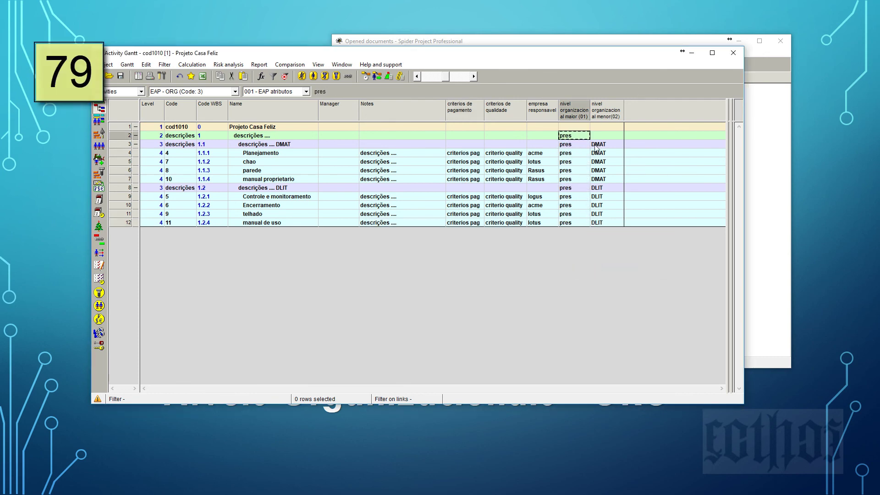
In the EAP - produção structure, fill nivel organizacional maior (01) with pres from Planejamento through manual de uso
{"action": "left_click", "coordinate": [204, 92]}
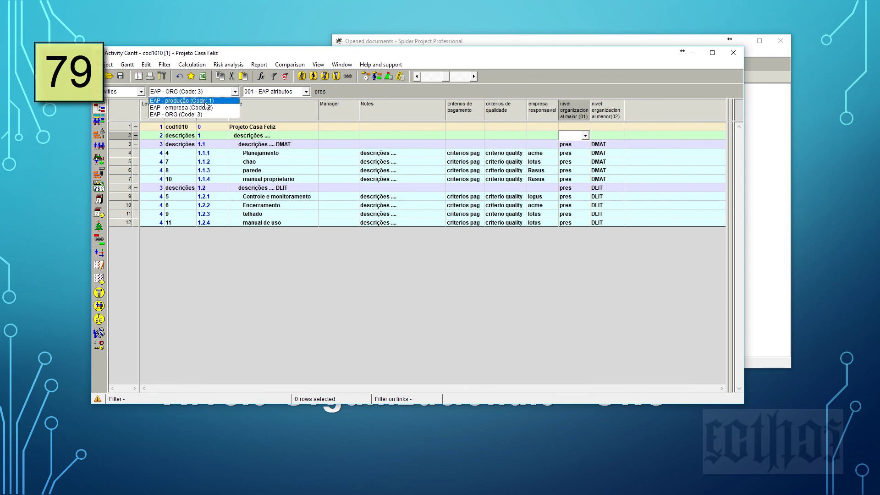
{"action": "left_click", "coordinate": [209, 106]}
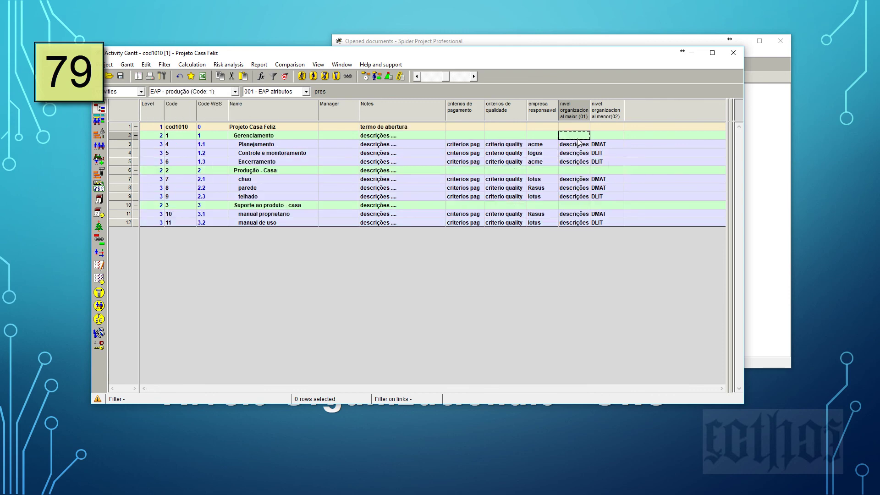
{"action": "left_click", "coordinate": [573, 143]}
{"action": "left_click", "coordinate": [575, 223], "text": "shift"}
{"action": "right_click", "coordinate": [580, 221]}
{"action": "left_click", "coordinate": [602, 265]}
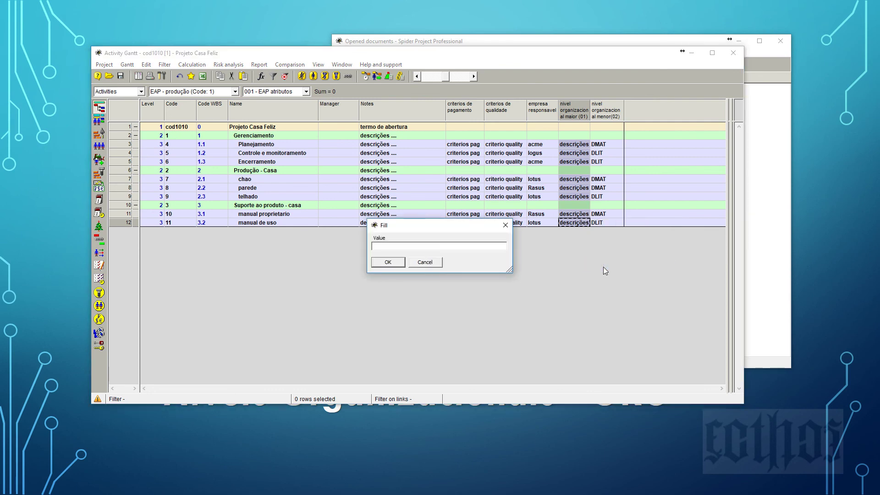
{"action": "type", "text": "pres"}
{"action": "key", "text": "Return"}
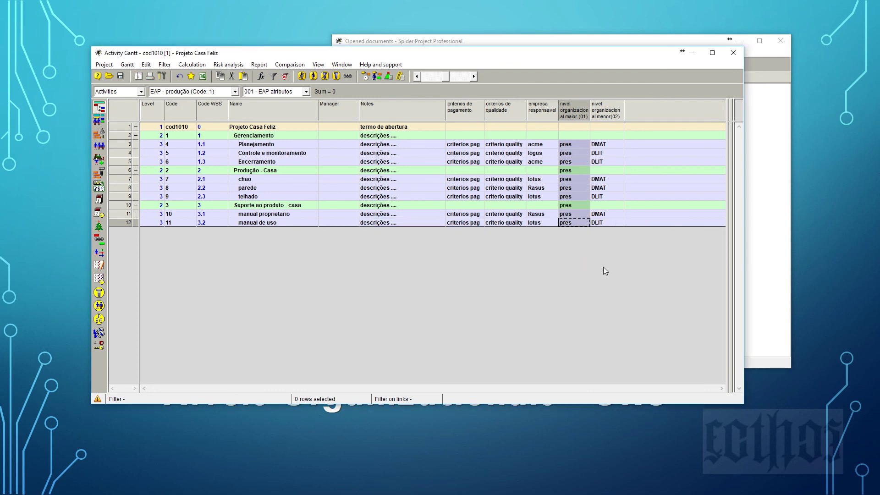
{"action": "left_click", "coordinate": [588, 169]}
{"action": "left_click", "coordinate": [600, 188]}
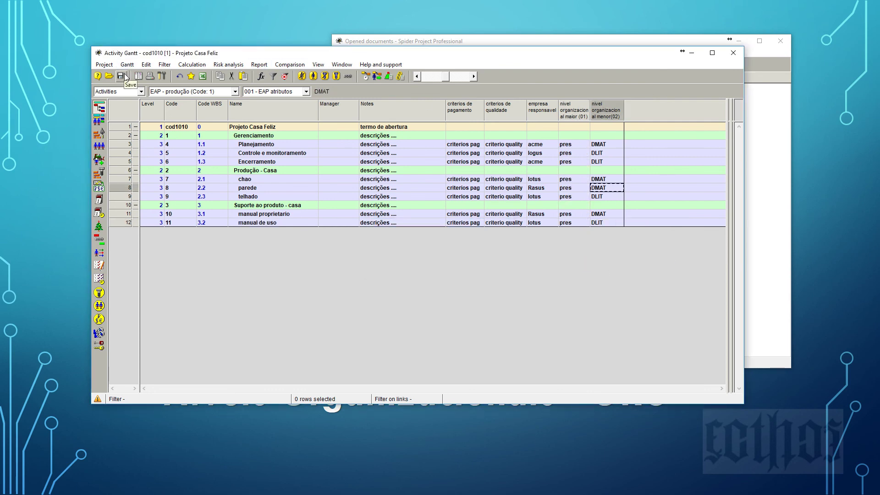
Update the EAP - ORG structure by fields and display it in the Gantt table
{"action": "left_click", "coordinate": [104, 64]}
{"action": "left_click", "coordinate": [110, 75]}
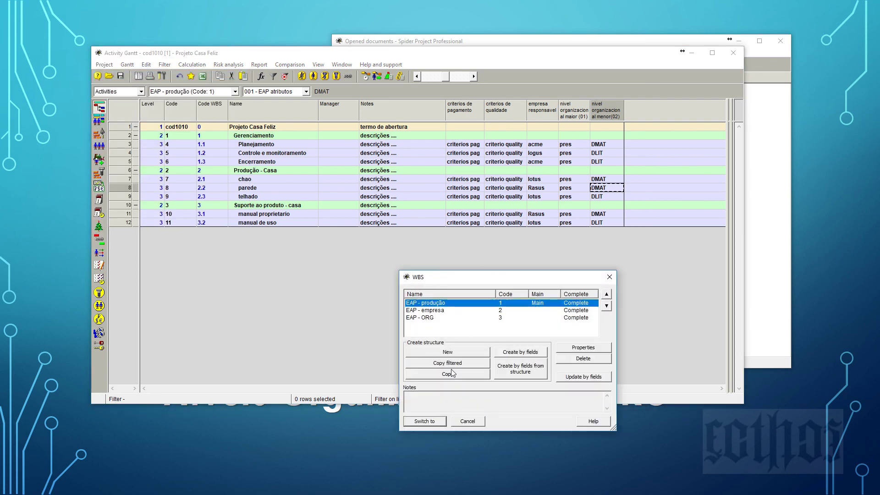
{"action": "left_click", "coordinate": [425, 317]}
{"action": "left_click", "coordinate": [591, 376]}
{"action": "left_click", "coordinate": [247, 409]}
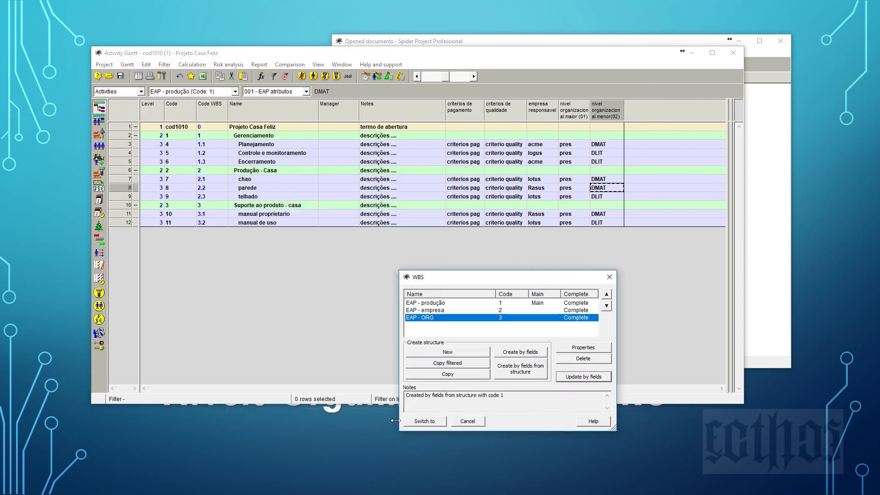
{"action": "left_click", "coordinate": [424, 421]}
{"action": "left_click", "coordinate": [235, 92]}
{"action": "left_click", "coordinate": [174, 113]}
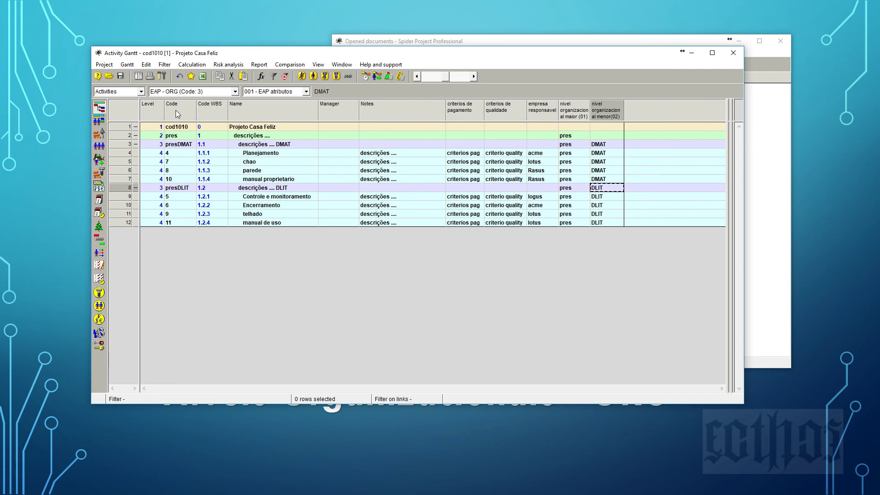
Rename the EAP - ORG phases to pres, DMAT and DLIT, removing the descrições .... prefix from the two lower ones
{"action": "left_click", "coordinate": [258, 136]}
{"action": "left_click", "coordinate": [258, 136]}
{"action": "type", "text": "pres"}
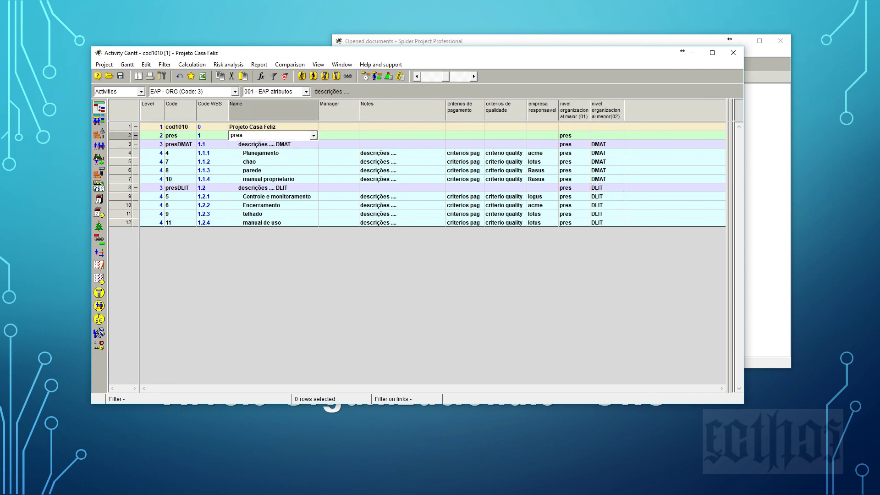
{"action": "left_click", "coordinate": [266, 145]}
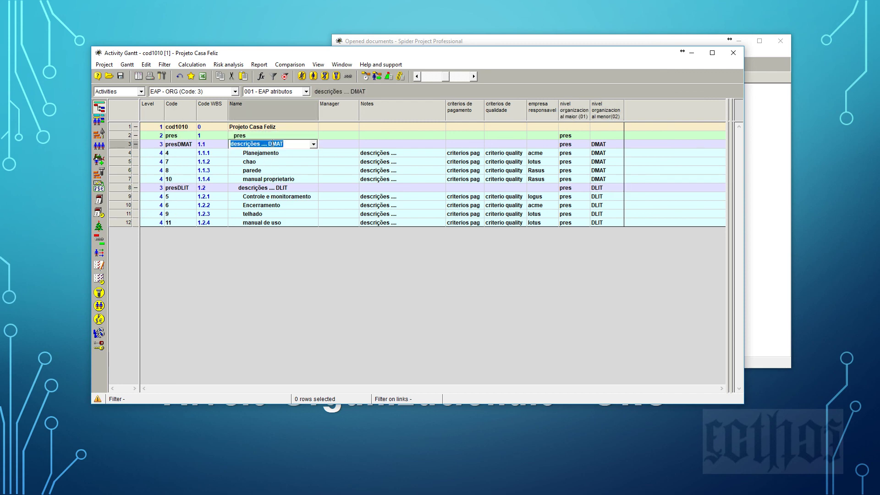
{"action": "left_click_drag", "start_coordinate": [268, 144], "coordinate": [138, 147]}
{"action": "key", "text": "Delete"}
{"action": "left_click", "coordinate": [268, 187]}
{"action": "left_click_drag", "start_coordinate": [268, 187], "coordinate": [198, 188]}
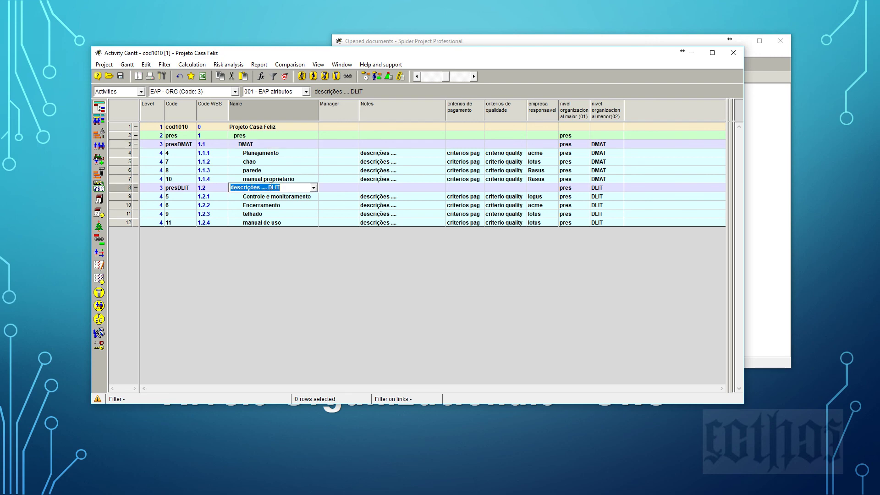
{"action": "key", "text": "Delete"}
{"action": "left_click", "coordinate": [311, 205]}
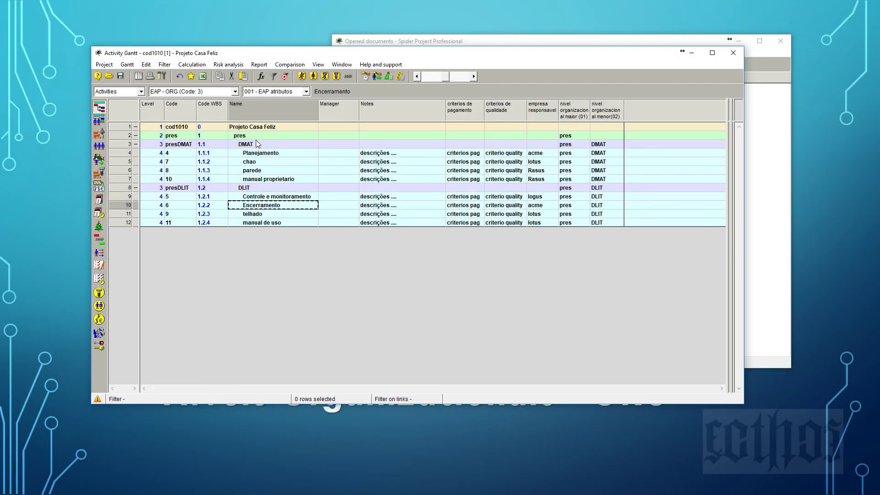
Collapse the pres phase, show EAP - ORG down to 3 level, and expand the DMAT and DLIT phases
{"action": "left_click", "coordinate": [228, 93]}
{"action": "left_click", "coordinate": [241, 114]}
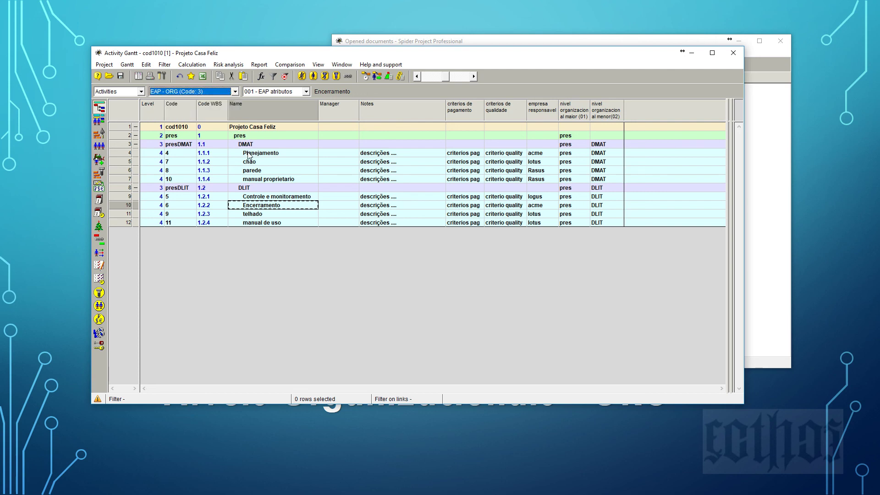
{"action": "left_click", "coordinate": [135, 135]}
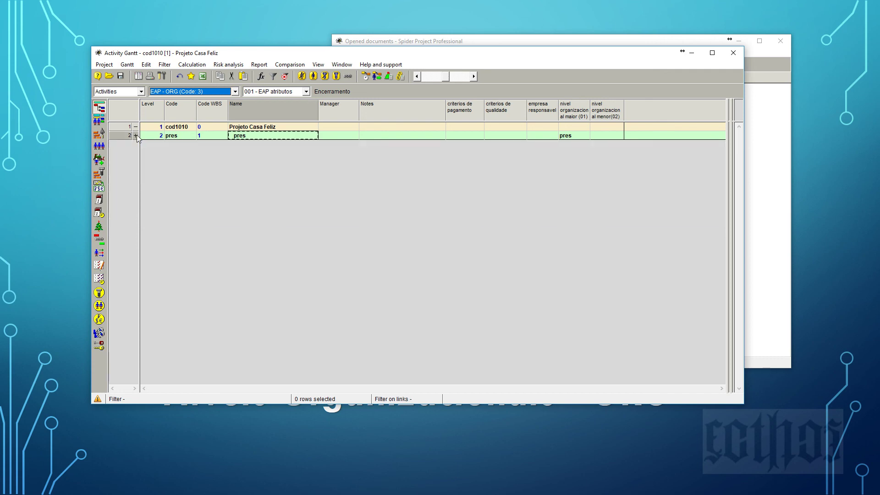
{"action": "left_click", "coordinate": [141, 91]}
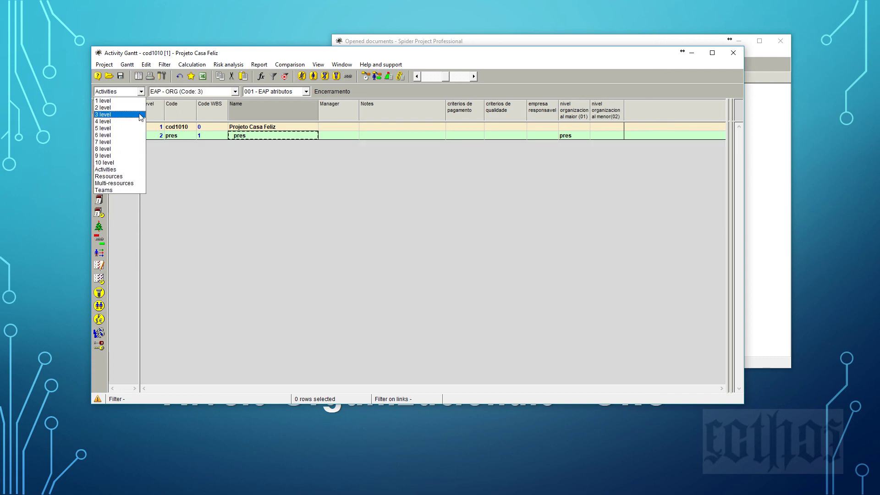
{"action": "left_click", "coordinate": [140, 115]}
{"action": "left_click", "coordinate": [249, 145]}
{"action": "left_click", "coordinate": [249, 152]}
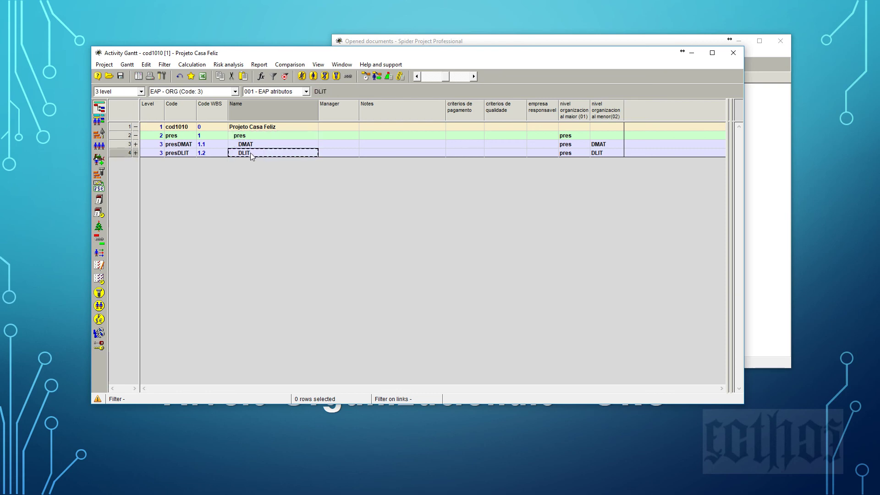
{"action": "left_click", "coordinate": [135, 144]}
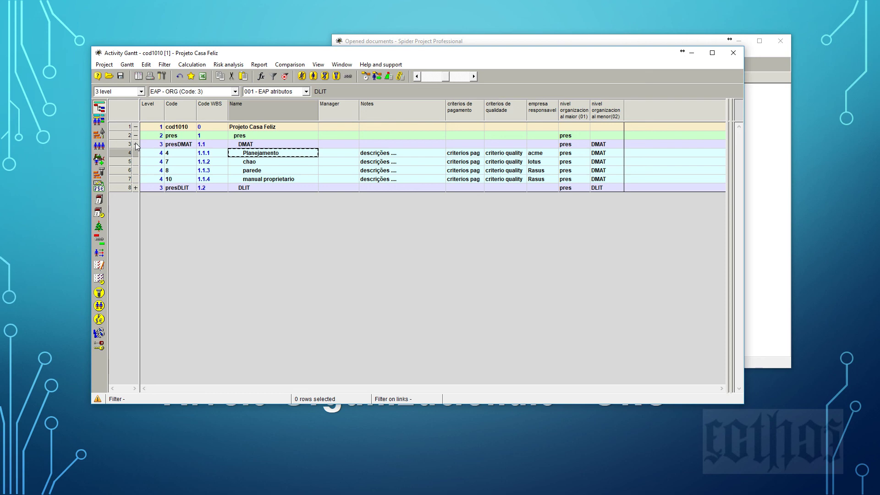
{"action": "left_click", "coordinate": [136, 187]}
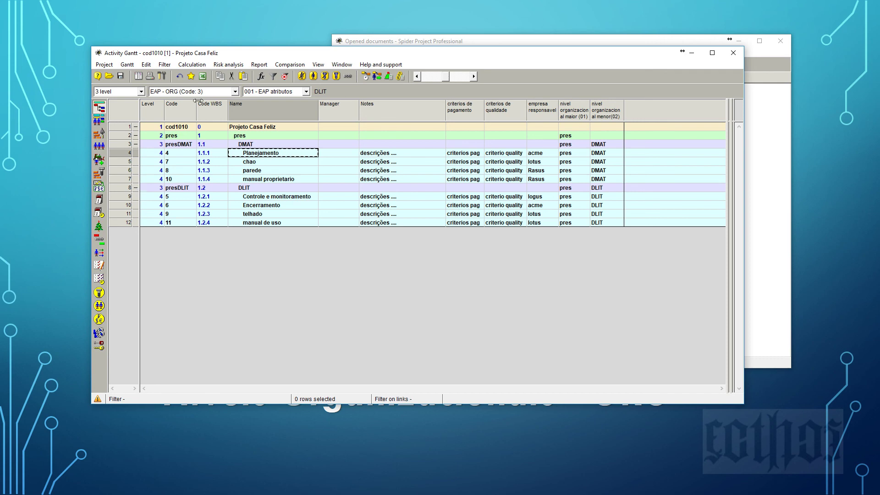
View the EAP - ORG structure in the project's WBS chart and close the chart
{"action": "left_click", "coordinate": [385, 41]}
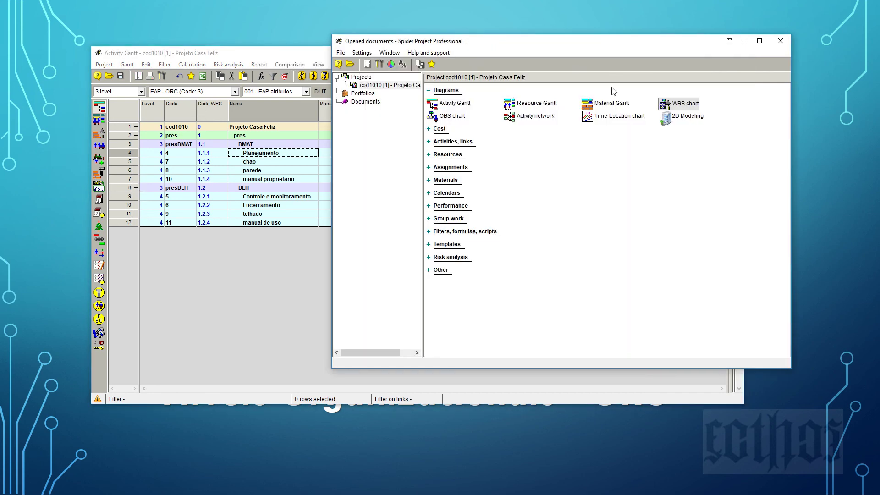
{"action": "left_click", "coordinate": [688, 105]}
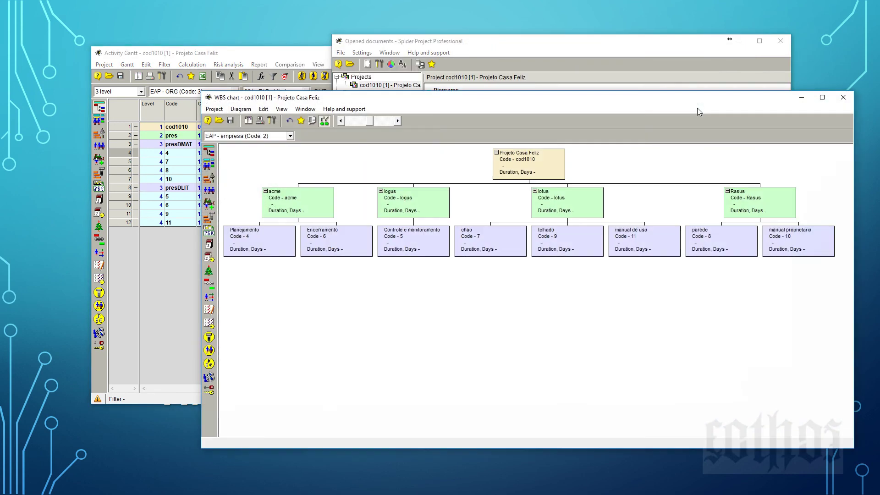
{"action": "left_click", "coordinate": [271, 136]}
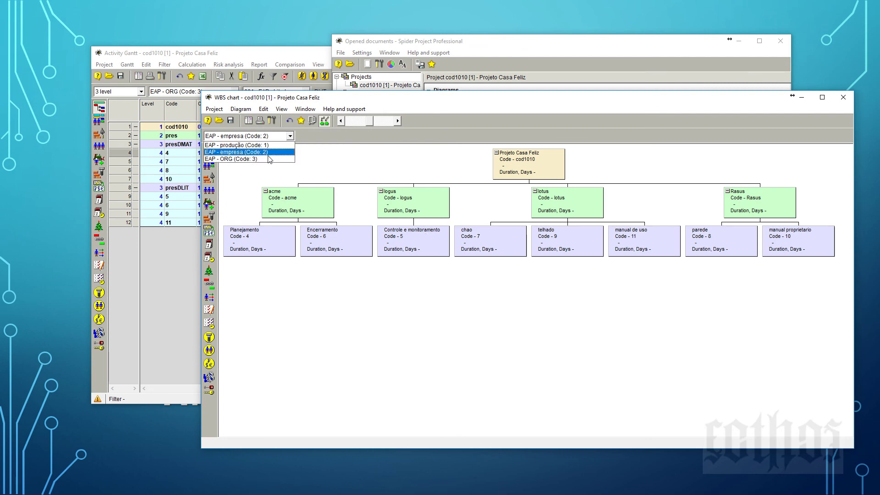
{"action": "left_click", "coordinate": [270, 160]}
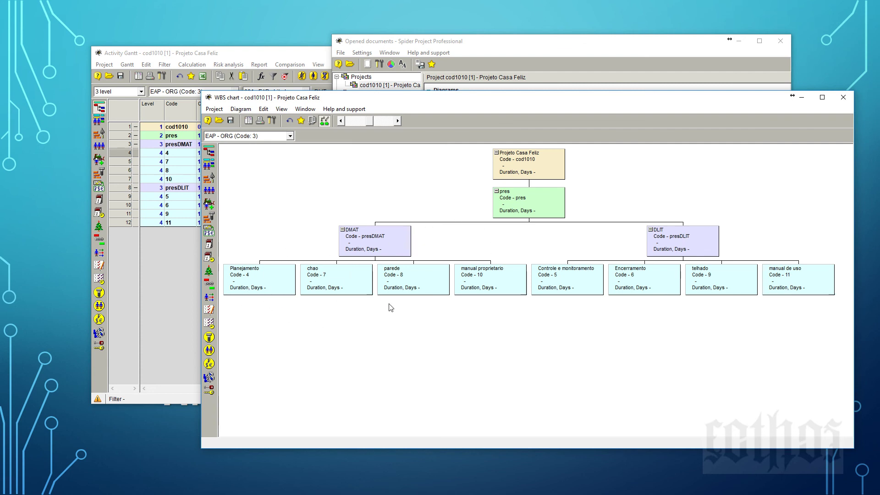
{"action": "left_click", "coordinate": [843, 98]}
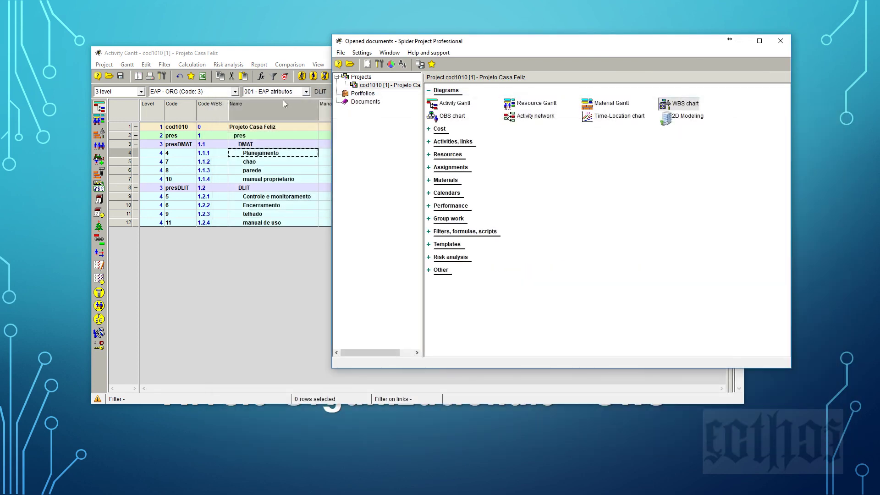
Back in the Activity Gantt, review the EAP - produção structure and the EAP - empresa structure at 3 level
{"action": "left_click", "coordinate": [286, 59]}
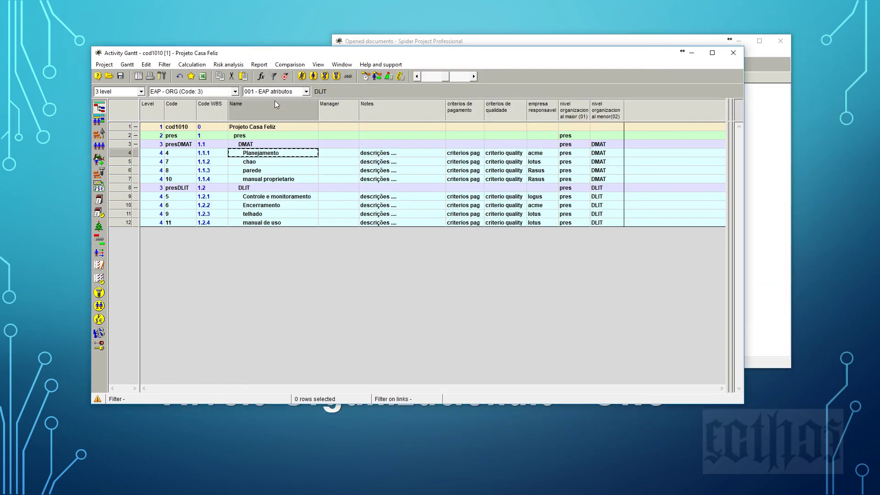
{"action": "left_click", "coordinate": [210, 92]}
{"action": "left_click", "coordinate": [212, 107]}
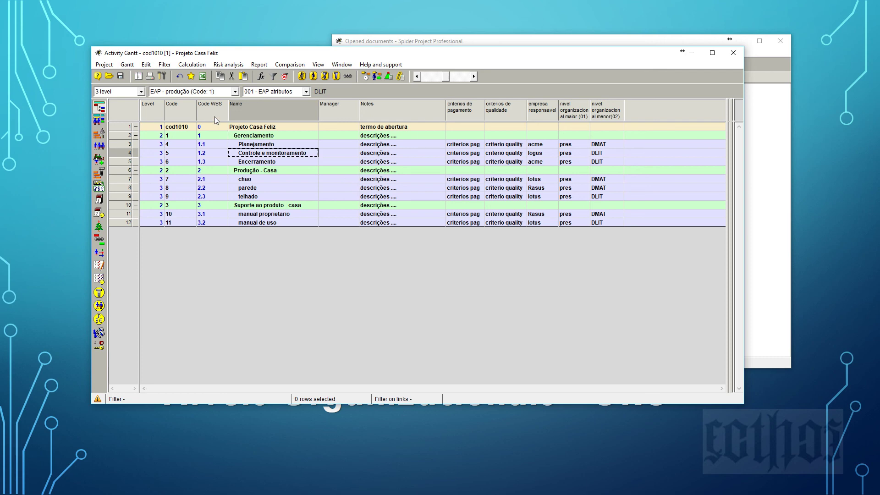
{"action": "left_click", "coordinate": [201, 94]}
{"action": "left_click", "coordinate": [200, 108]}
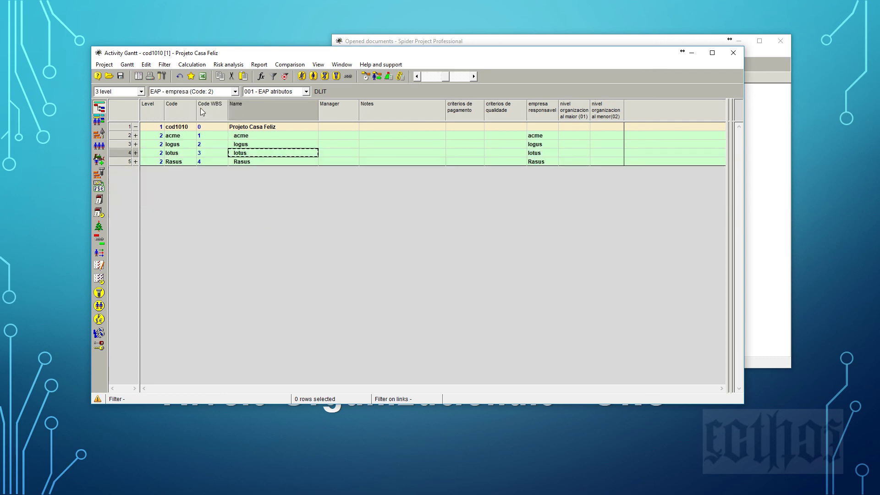
{"action": "left_click", "coordinate": [140, 91]}
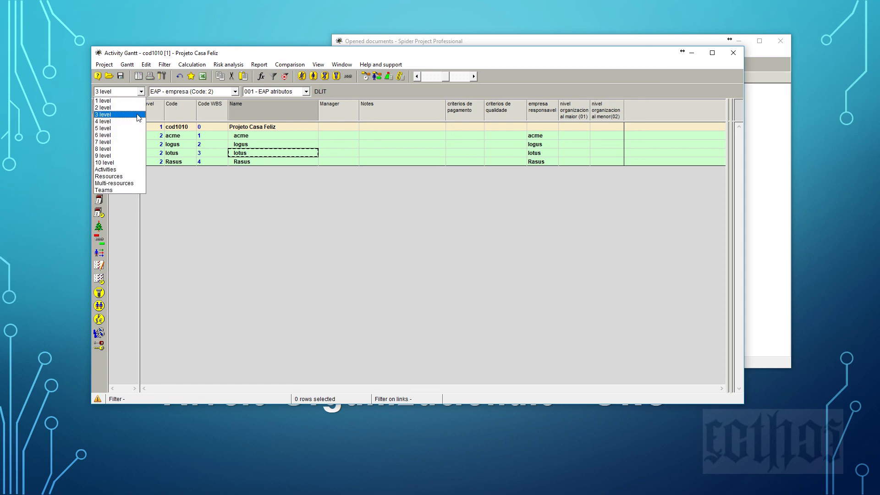
{"action": "left_click", "coordinate": [137, 114]}
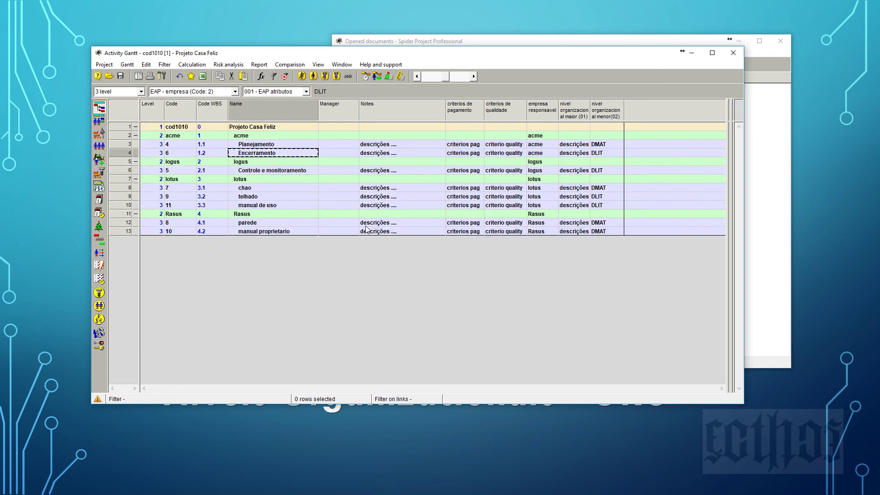
Display EAP - ORG and examine its DMAT and DLIT phases, selecting the names from Controle e monitoramento through manual de uso
{"action": "left_click", "coordinate": [225, 92]}
{"action": "left_click", "coordinate": [224, 115]}
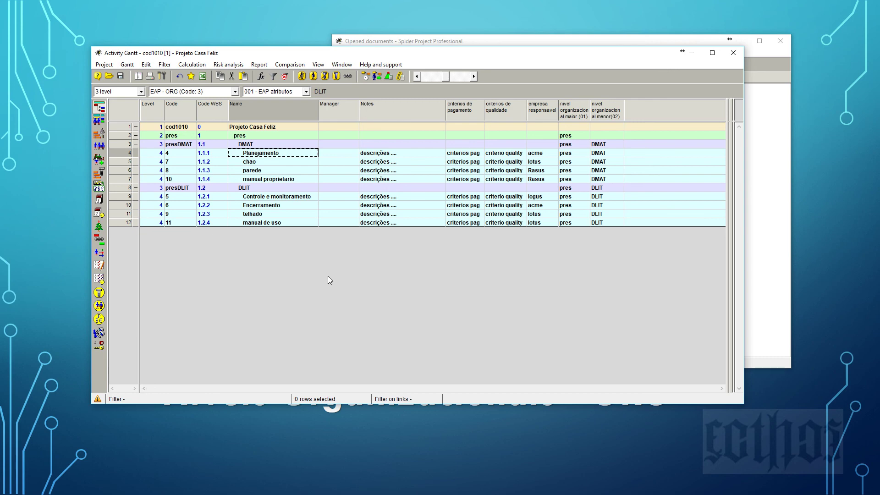
{"action": "left_click", "coordinate": [266, 145]}
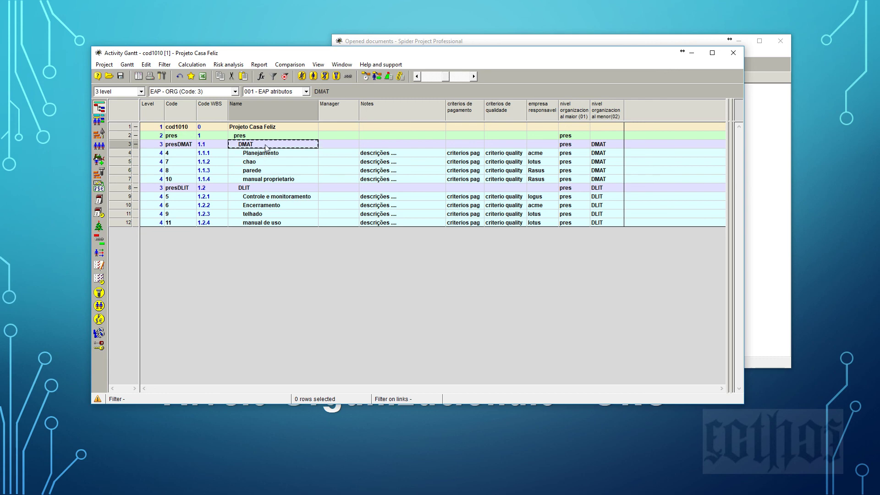
{"action": "left_click", "coordinate": [276, 188]}
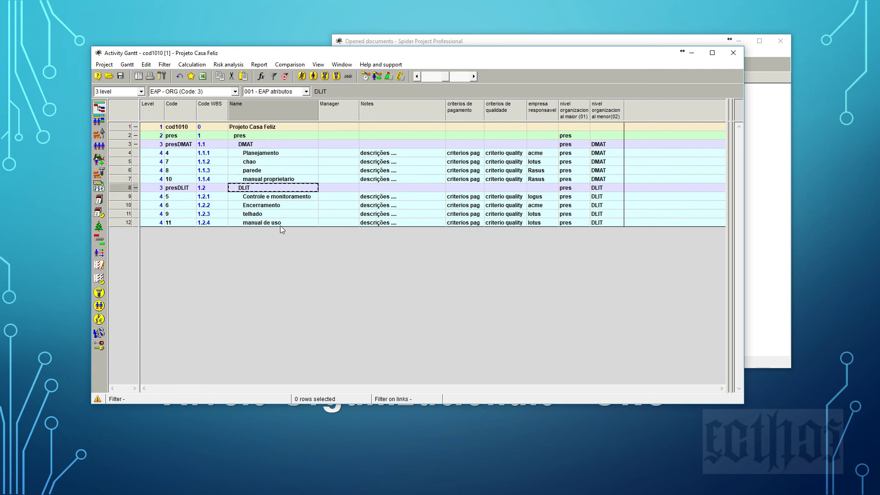
{"action": "left_click", "coordinate": [282, 197]}
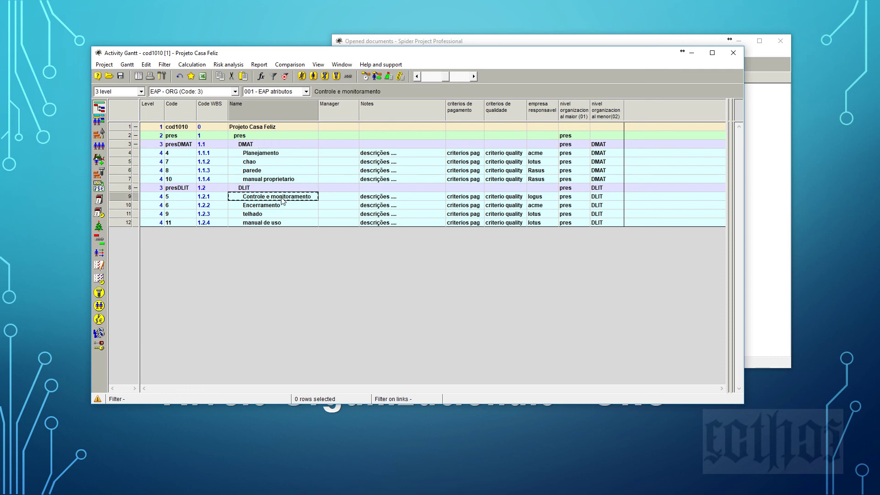
{"action": "left_click", "coordinate": [289, 222], "text": "shift"}
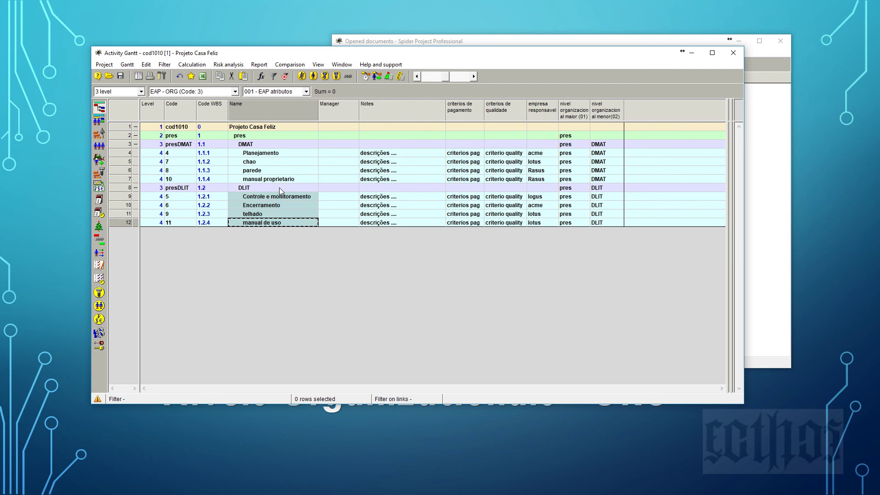
Examine the empresa responsavel entries for telhado, chao and Planejamento, plus Planejamento's payment and quality criteria
{"action": "left_click", "coordinate": [549, 214]}
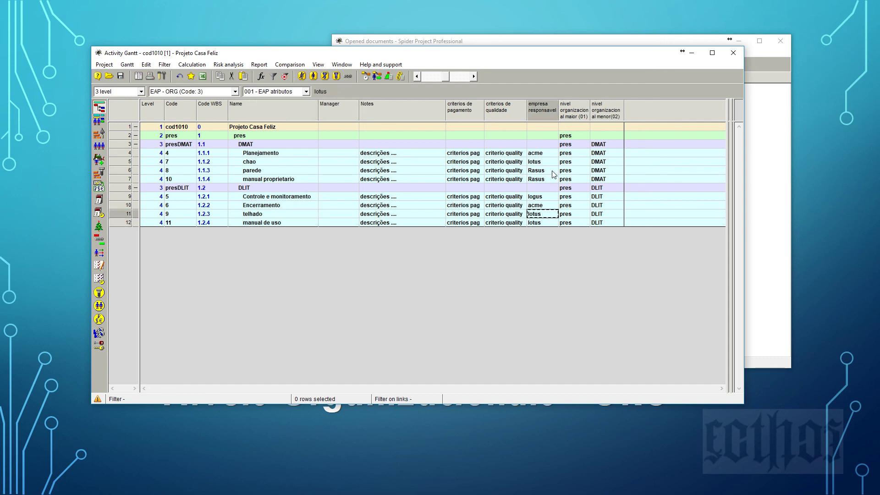
{"action": "left_click", "coordinate": [552, 160]}
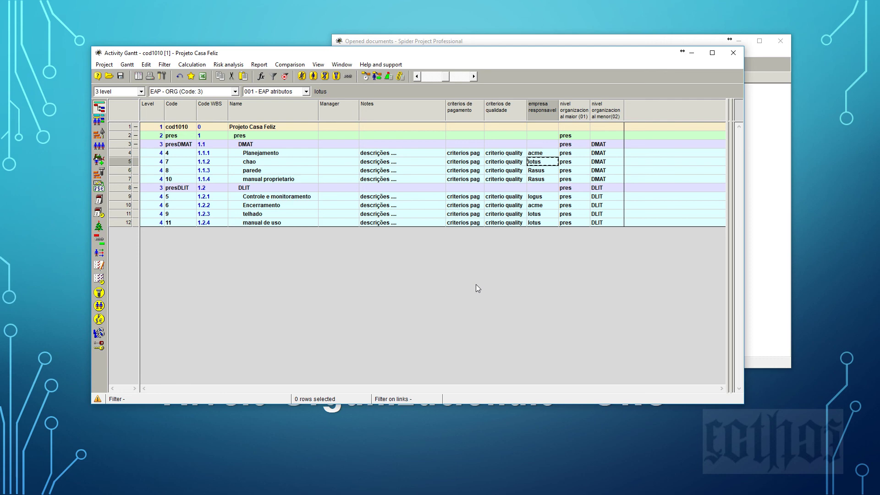
{"action": "left_click", "coordinate": [454, 154]}
{"action": "left_click", "coordinate": [512, 156]}
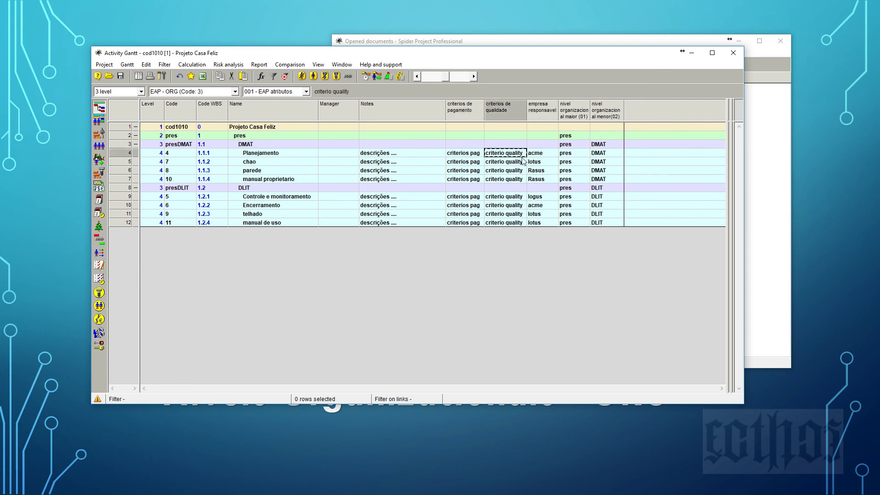
{"action": "left_click", "coordinate": [536, 156]}
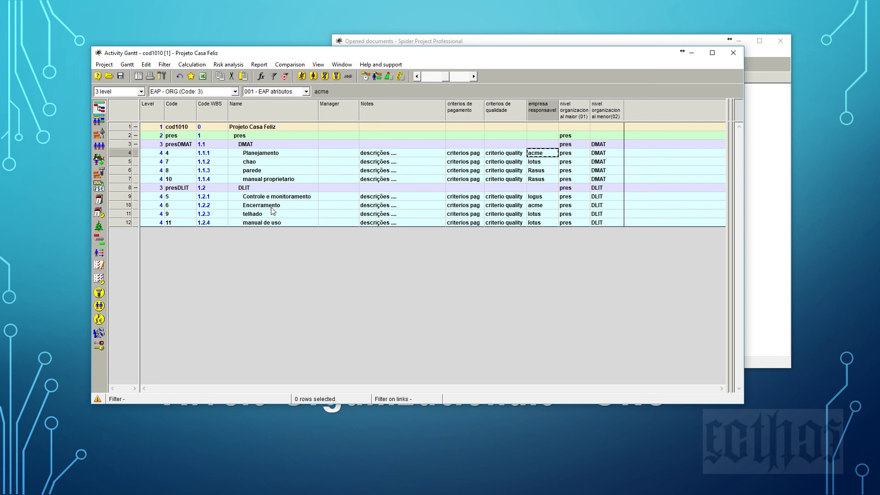
Display the EAP - produção structure and examine the codes of the project, its phases and activities
{"action": "left_click", "coordinate": [208, 111]}
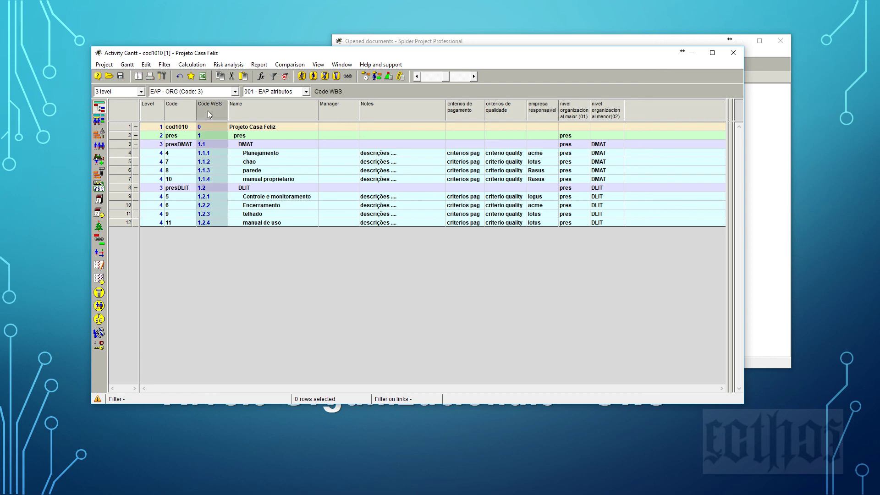
{"action": "left_click", "coordinate": [212, 92]}
{"action": "left_click", "coordinate": [220, 106]}
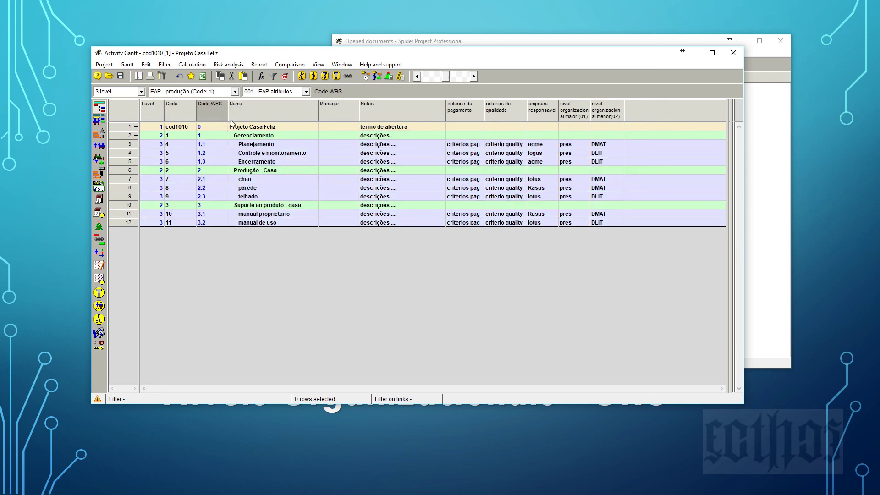
{"action": "left_click", "coordinate": [271, 144]}
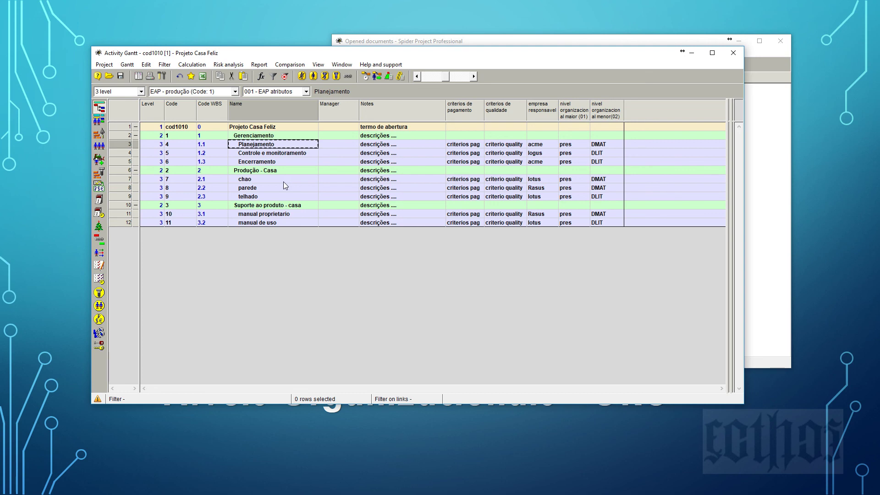
{"action": "left_click", "coordinate": [178, 127]}
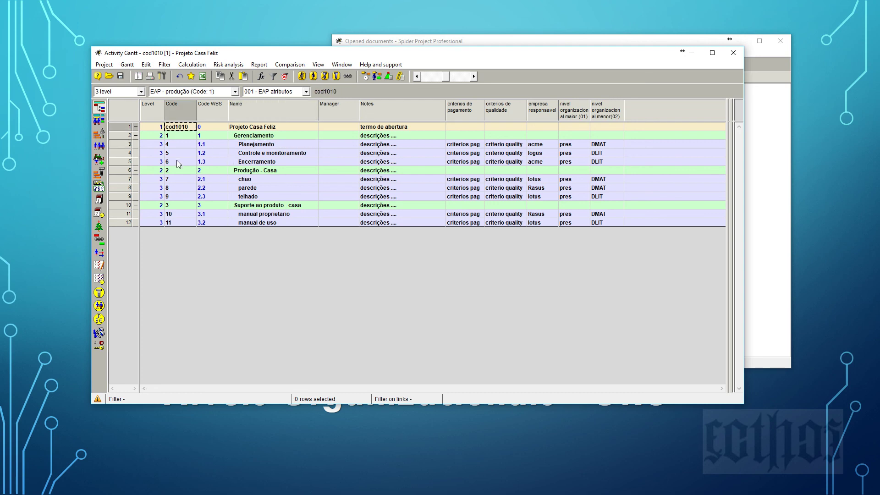
{"action": "left_click", "coordinate": [182, 222]}
{"action": "left_click", "coordinate": [181, 213]}
{"action": "left_click", "coordinate": [181, 188]}
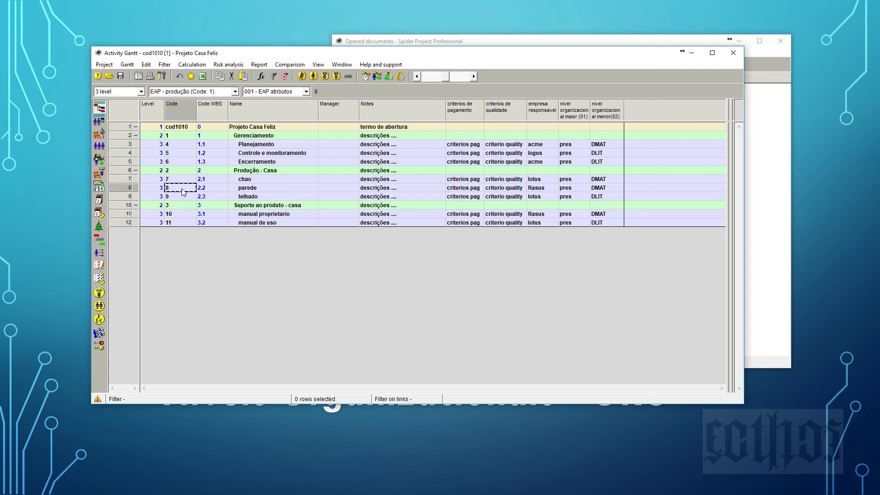
{"action": "left_click", "coordinate": [183, 171]}
{"action": "left_click", "coordinate": [183, 153]}
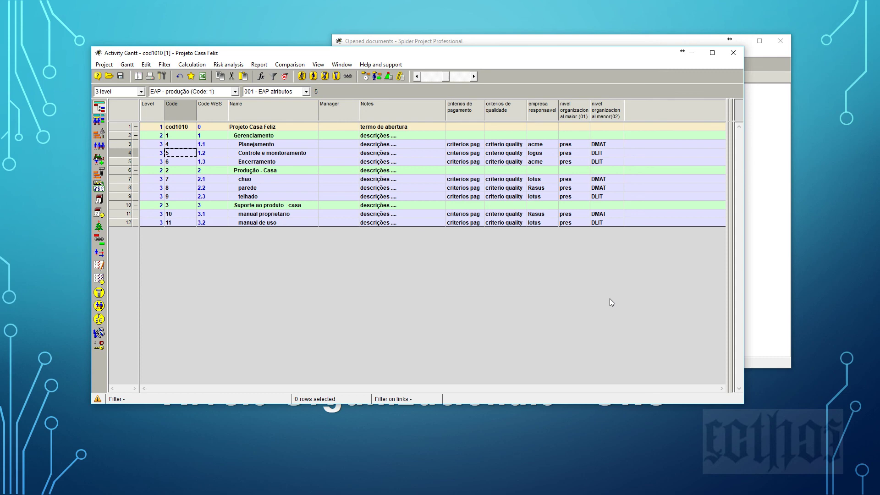
Save the project under code cod1010, version 1, in the Meus Projetos storage, overwriting the existing copy
{"action": "left_click", "coordinate": [113, 64]}
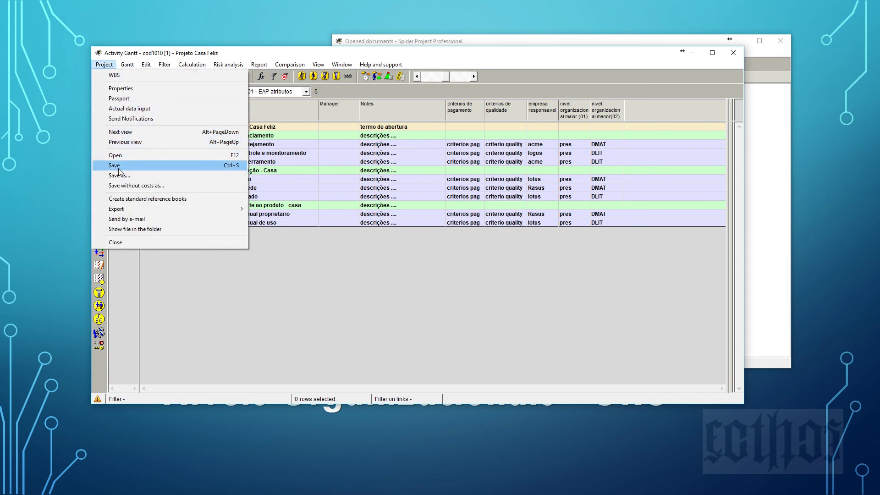
{"action": "left_click", "coordinate": [121, 175]}
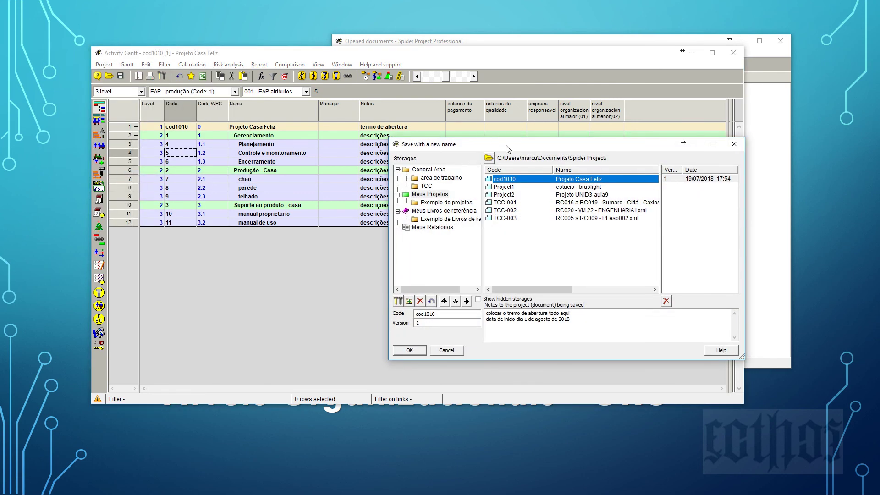
{"action": "left_click_drag", "start_coordinate": [508, 149], "coordinate": [361, 154]}
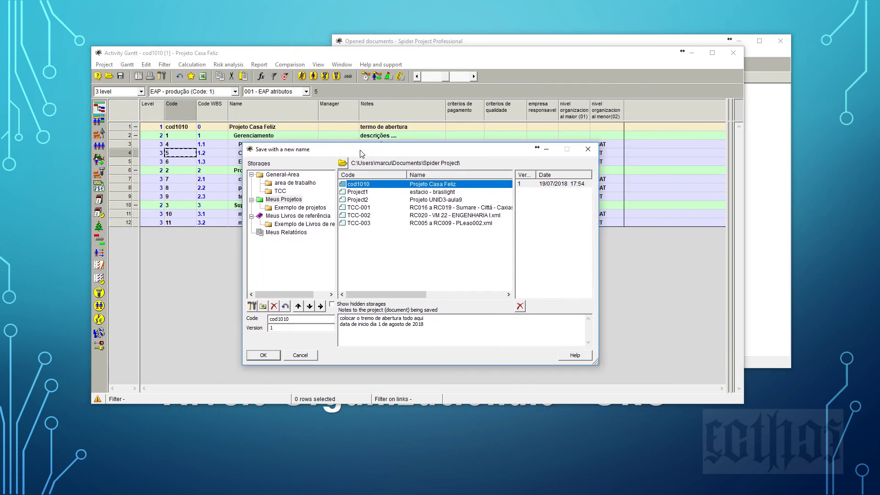
{"action": "left_click", "coordinate": [286, 175]}
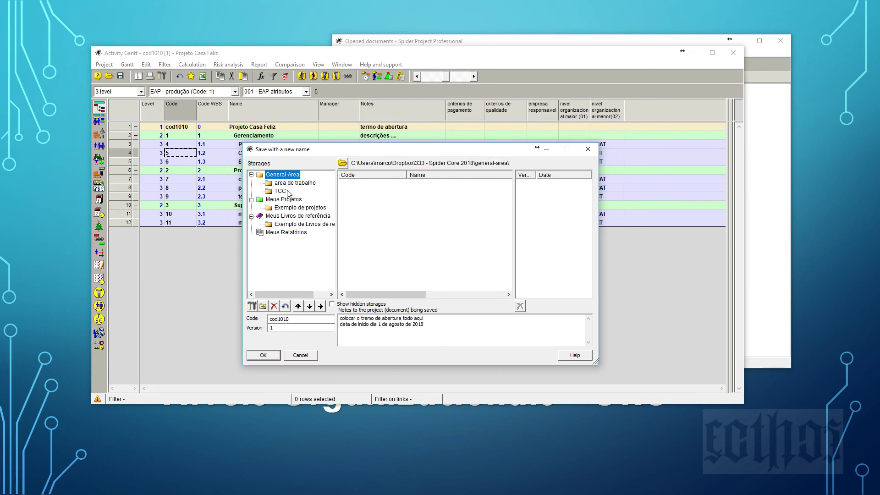
{"action": "left_click", "coordinate": [289, 207]}
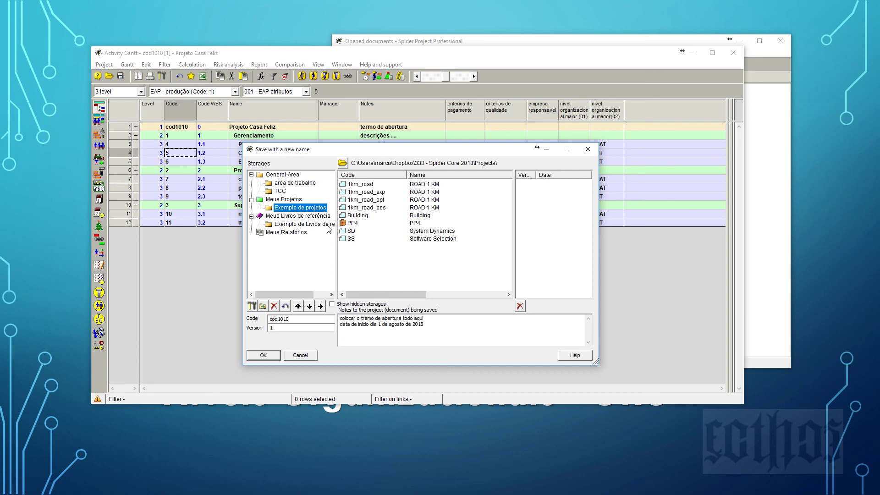
{"action": "left_click", "coordinate": [284, 200]}
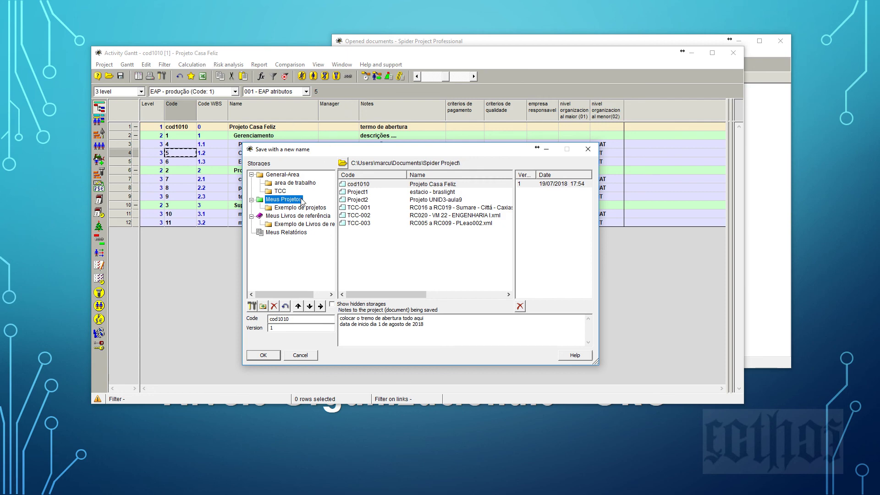
{"action": "double_click", "coordinate": [298, 318]}
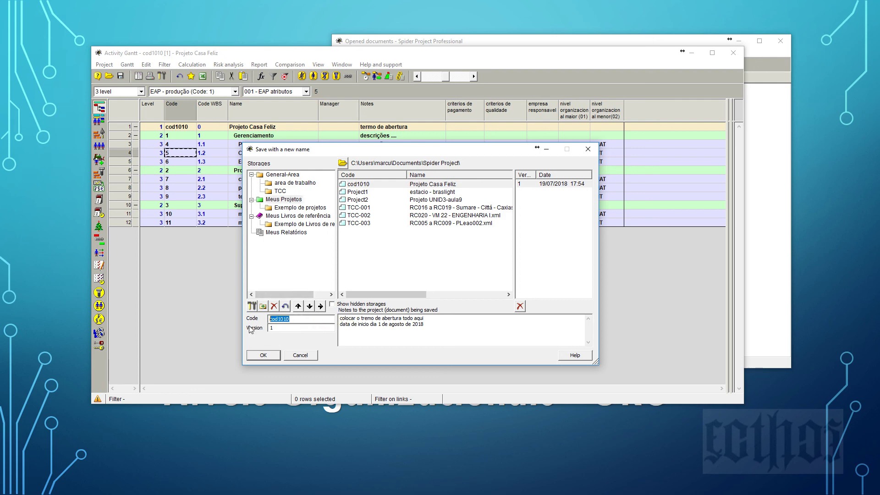
{"action": "left_click", "coordinate": [283, 202]}
{"action": "left_click", "coordinate": [268, 355]}
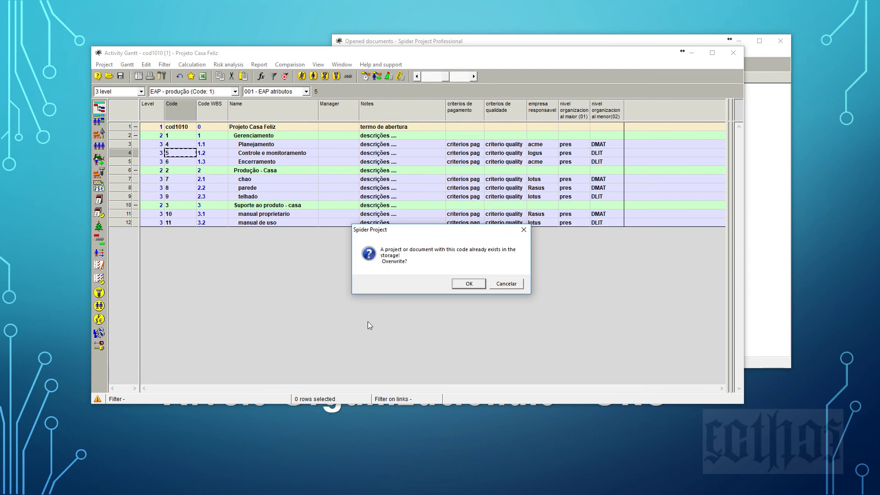
{"action": "left_click", "coordinate": [469, 284]}
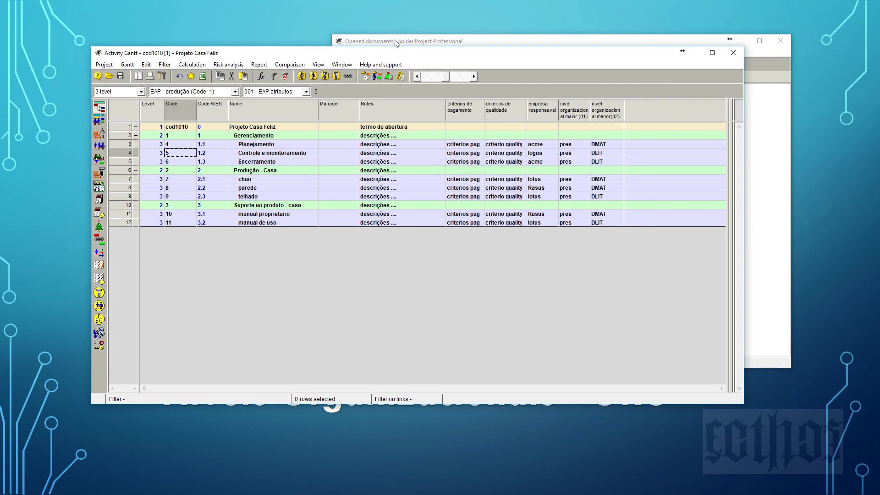
Start a new project storage named pasta DROP and set its file path to the Dropbox folder 801 - drop spider
{"action": "left_click", "coordinate": [110, 76]}
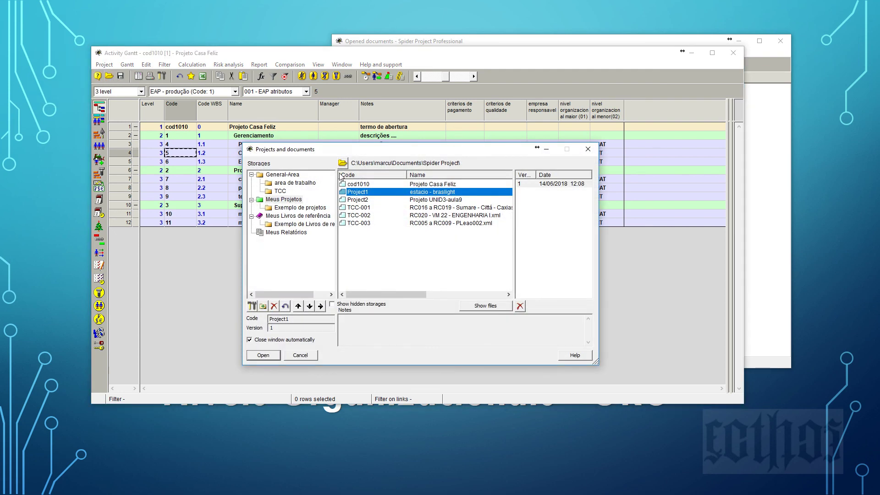
{"action": "left_click", "coordinate": [263, 306]}
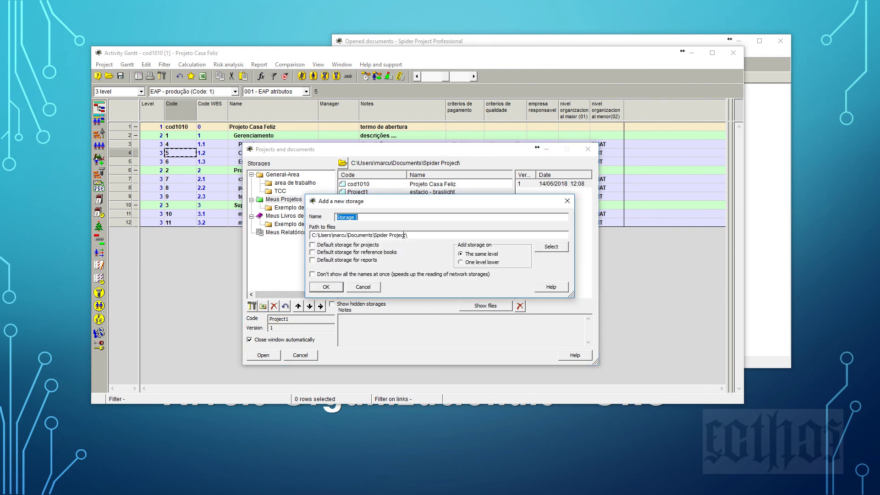
{"action": "type", "text": "pasta DROP"}
{"action": "left_click", "coordinate": [560, 249]}
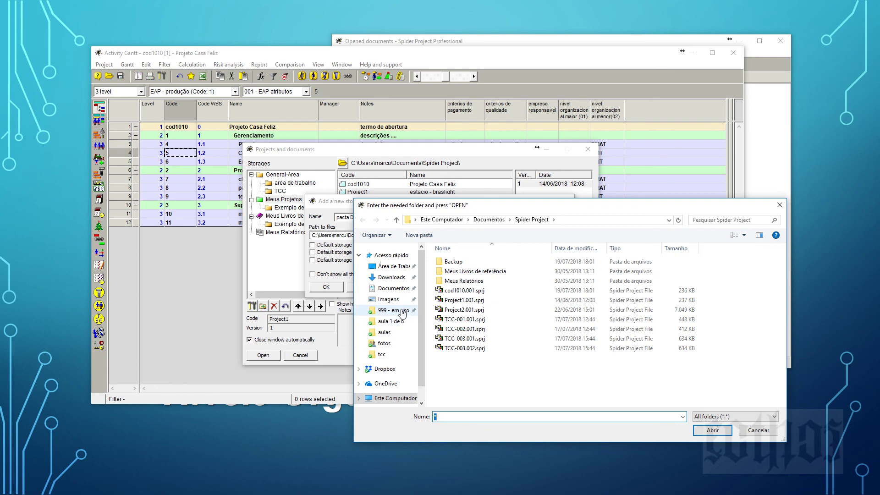
{"action": "left_click", "coordinate": [380, 369]}
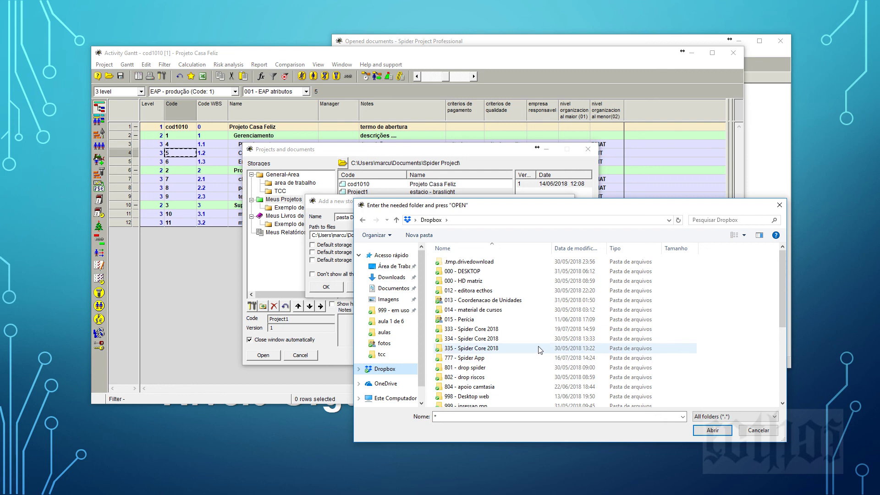
{"action": "mouse_move", "coordinate": [540, 349]}
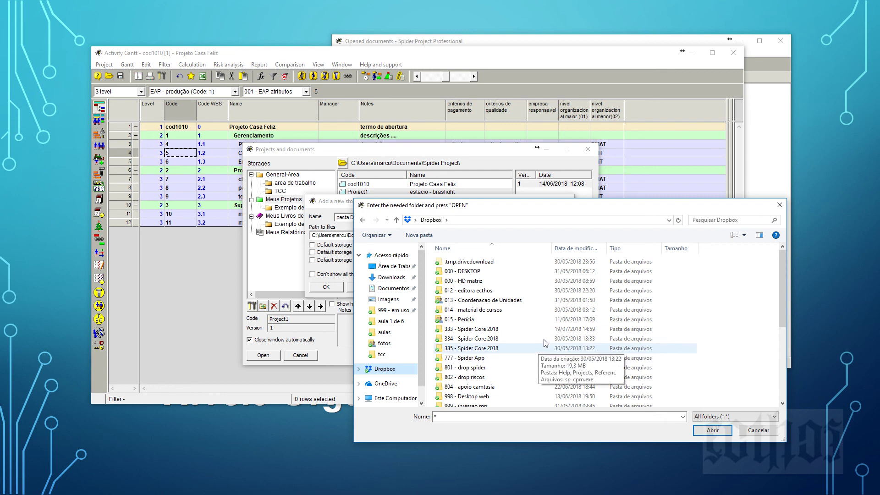
{"action": "mouse_move", "coordinate": [484, 369]}
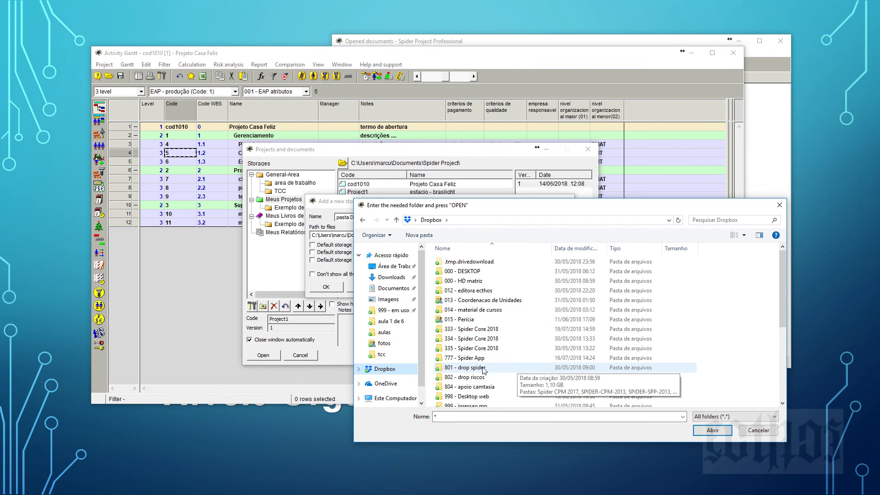
{"action": "left_click", "coordinate": [483, 369]}
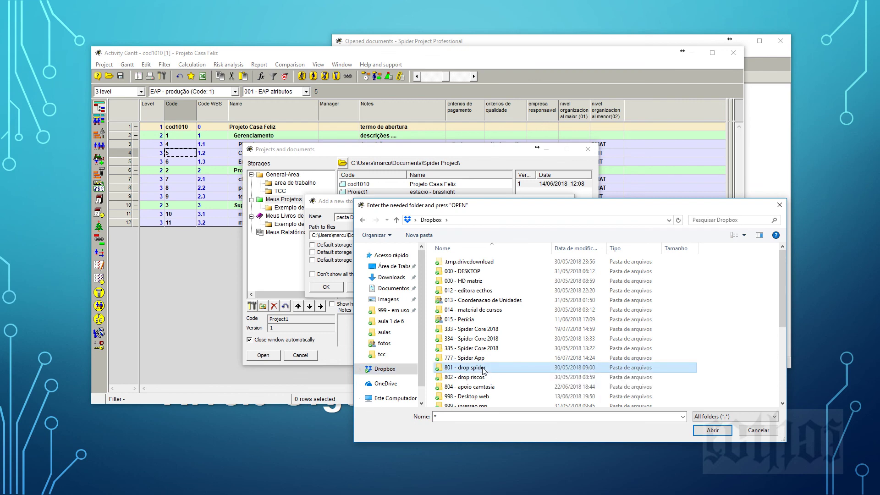
{"action": "left_click", "coordinate": [712, 431]}
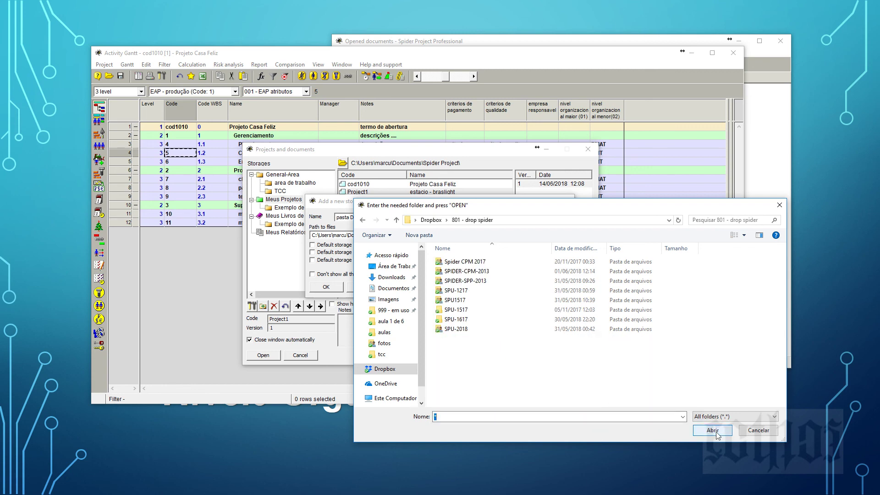
{"action": "left_click", "coordinate": [717, 433]}
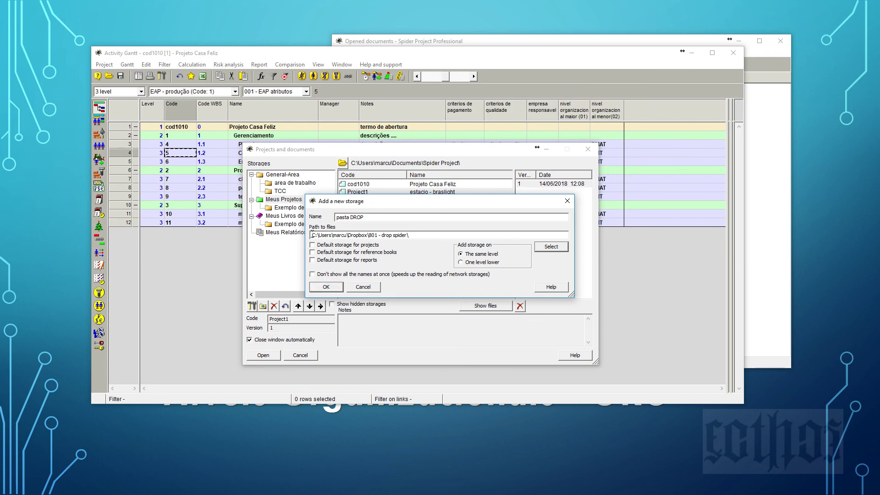
Capitalise the new storage's name as Pasta DROP and add it at the same level
{"action": "left_click_drag", "start_coordinate": [311, 235], "coordinate": [416, 236]}
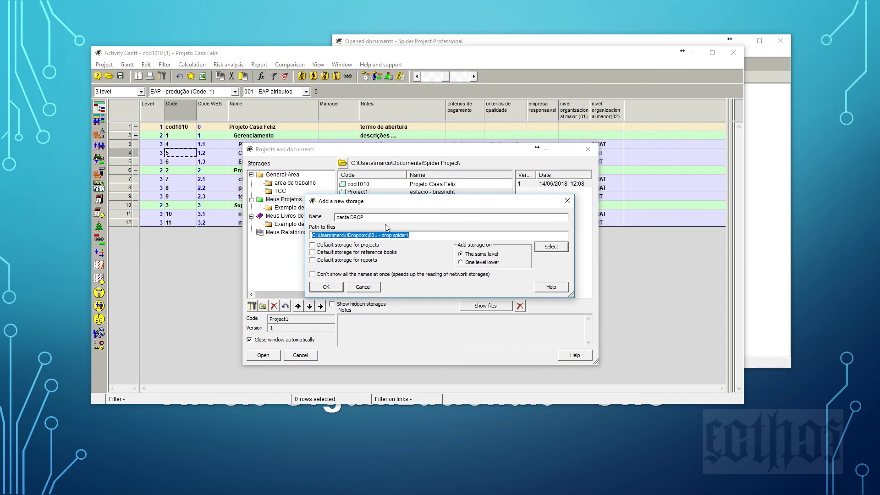
{"action": "left_click", "coordinate": [336, 216]}
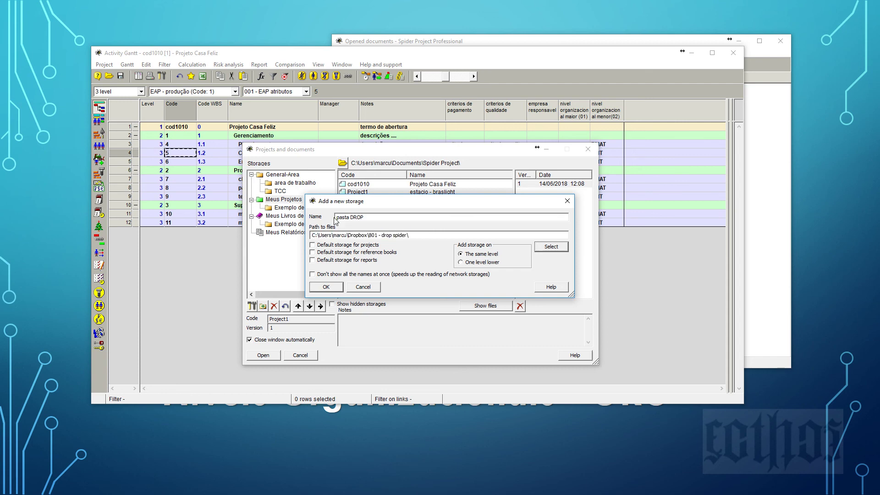
{"action": "key", "text": "Delete"}
{"action": "type", "text": "P"}
{"action": "left_click", "coordinate": [341, 287]}
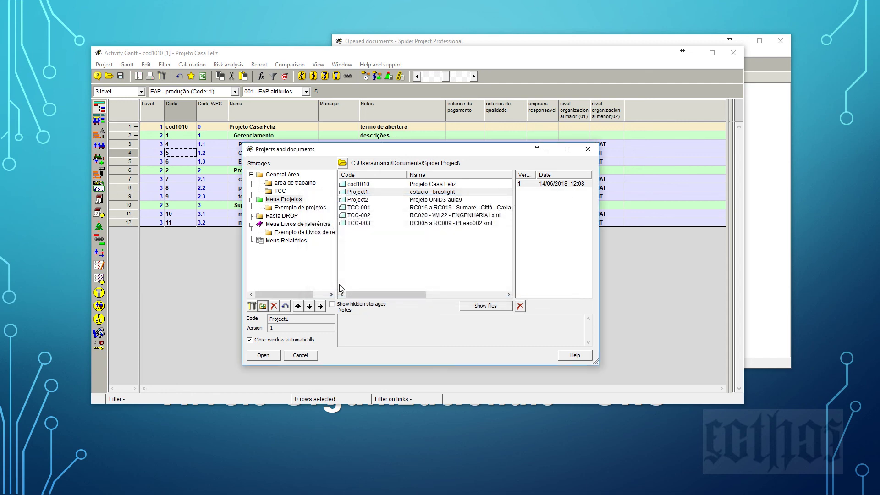
Move the Pasta DROP storage to the top of the storages list, above General-Area, and leave the projects window
{"action": "left_click", "coordinate": [282, 217]}
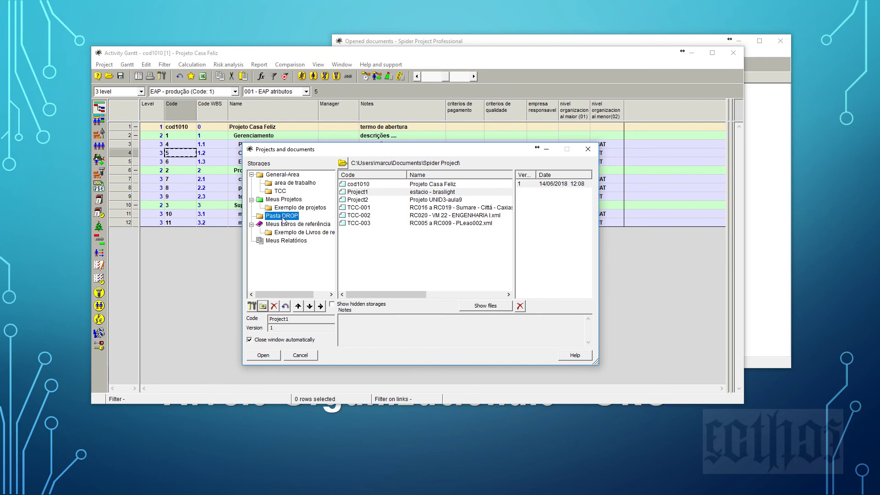
{"action": "left_click", "coordinate": [298, 306]}
{"action": "left_click", "coordinate": [297, 306]}
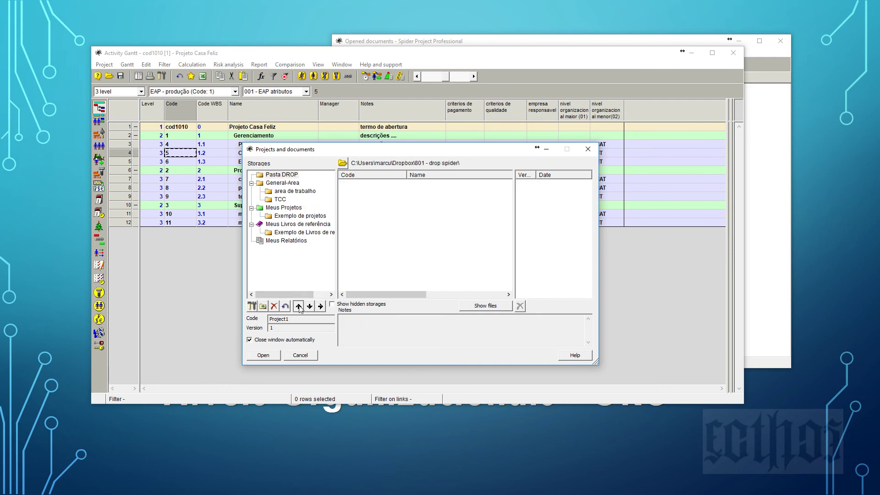
{"action": "left_click", "coordinate": [282, 176]}
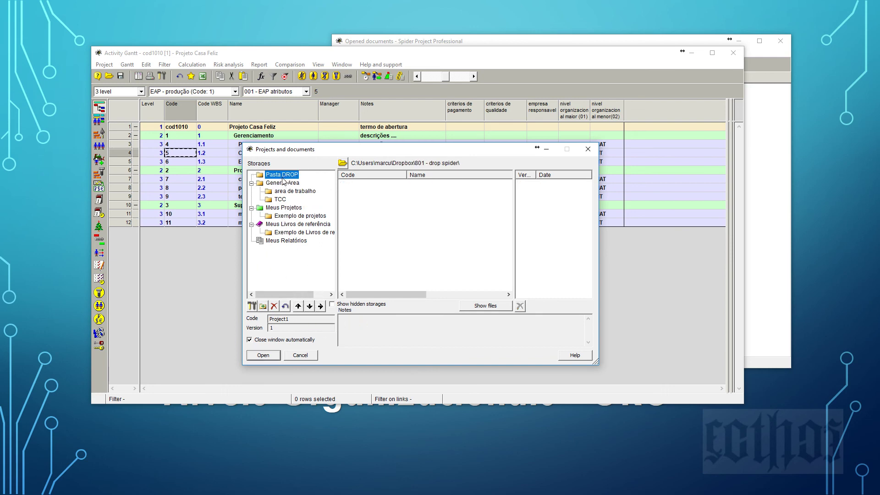
{"action": "left_click", "coordinate": [270, 354]}
Save a copy of the project in the Pasta DROP storage with code cod1010 and version 1
{"action": "left_click", "coordinate": [104, 65]}
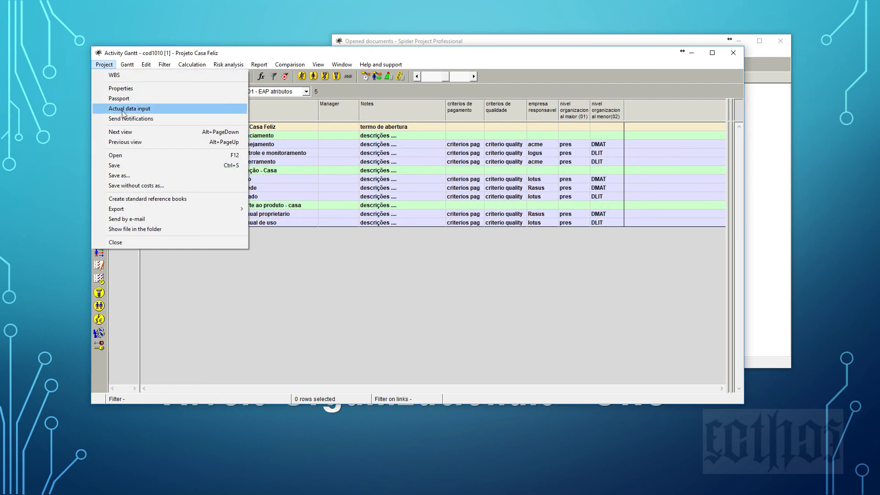
{"action": "left_click", "coordinate": [119, 176]}
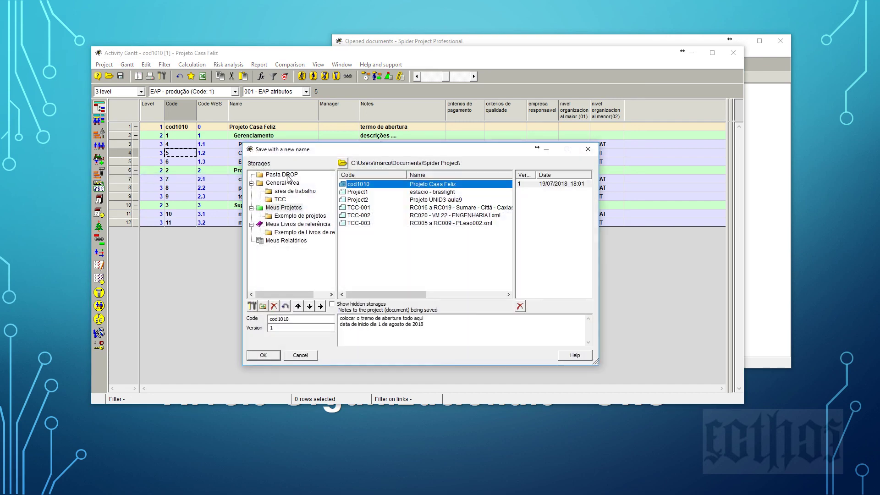
{"action": "left_click", "coordinate": [288, 177]}
{"action": "left_click", "coordinate": [291, 318]}
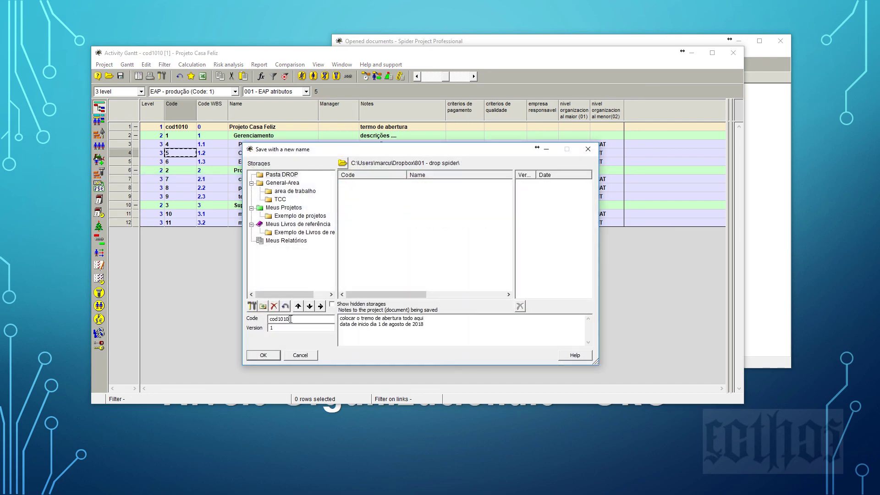
{"action": "left_click", "coordinate": [273, 357]}
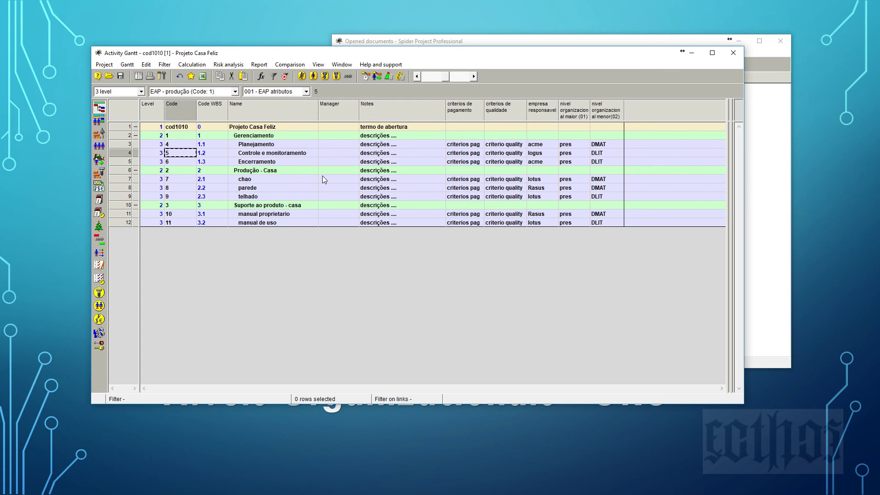
{"action": "left_click", "coordinate": [324, 145]}
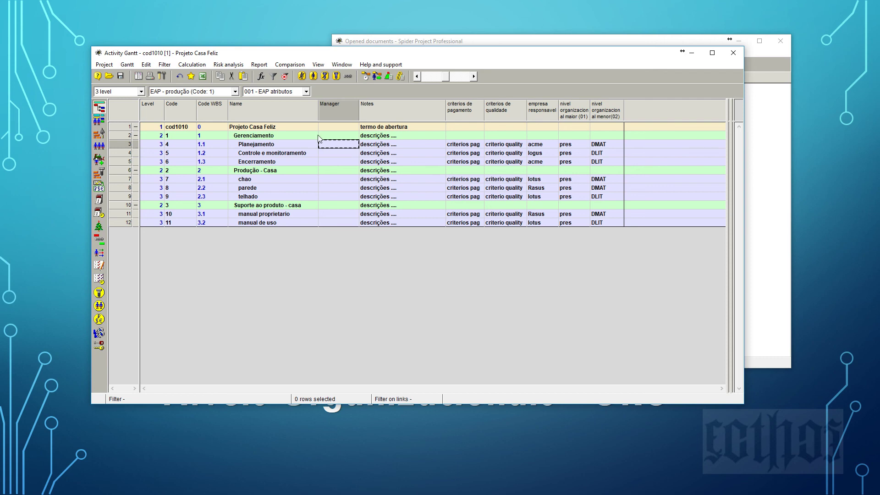
{"action": "left_click", "coordinate": [284, 143]}
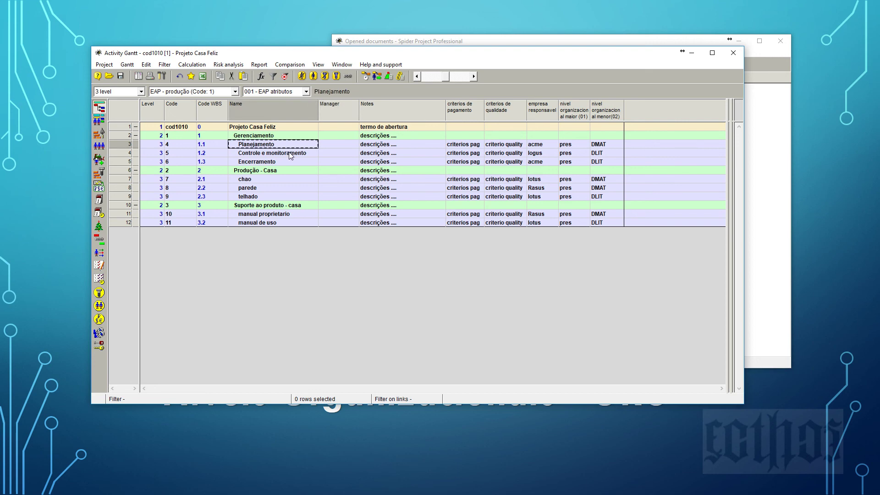
{"action": "left_click", "coordinate": [279, 190]}
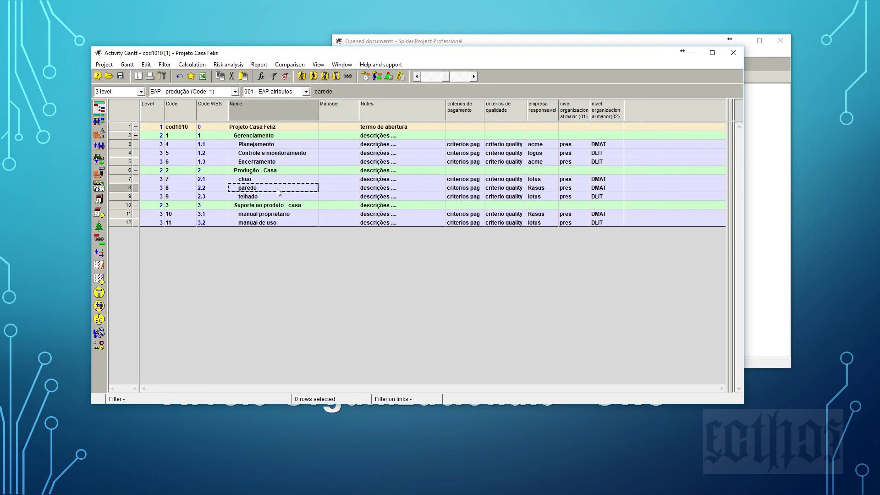